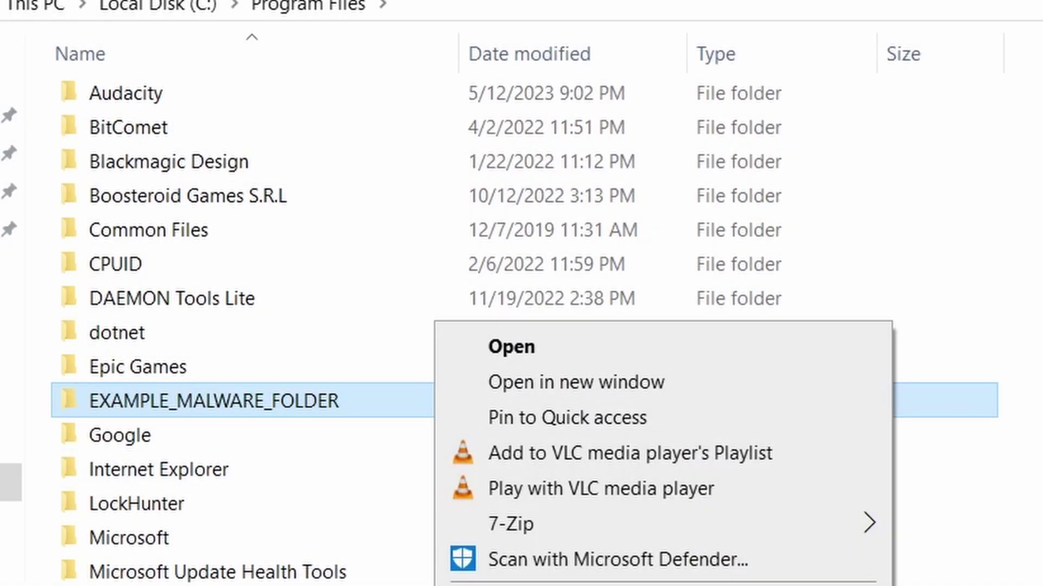
# Delete EXAMPLE_MALWARE_FOLDER, retrying when locked, and remove the chrome policy template
pyautogui.press('Escape')
pyautogui.press('Delete')
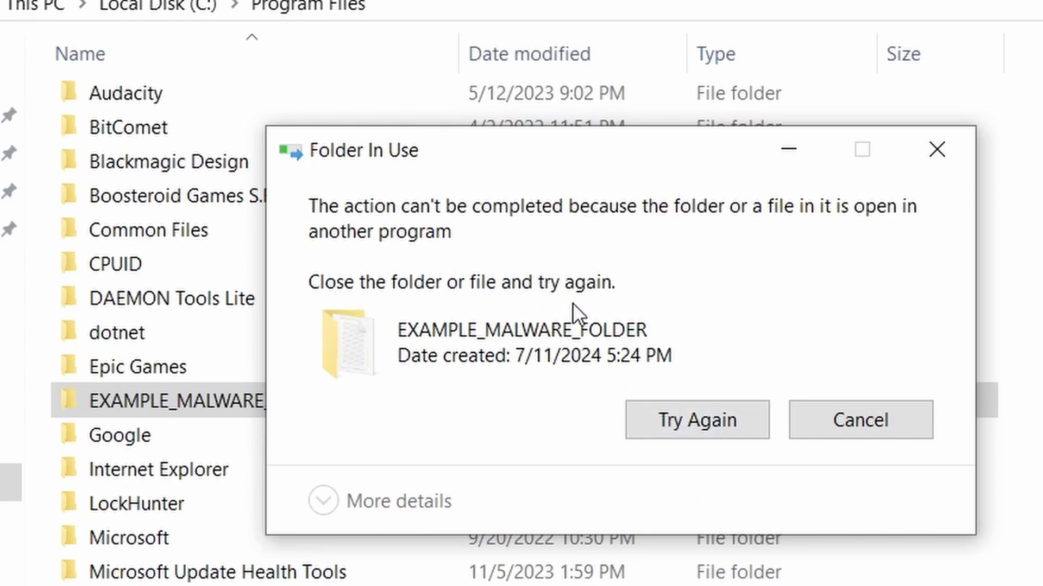
pyautogui.click(685, 425)
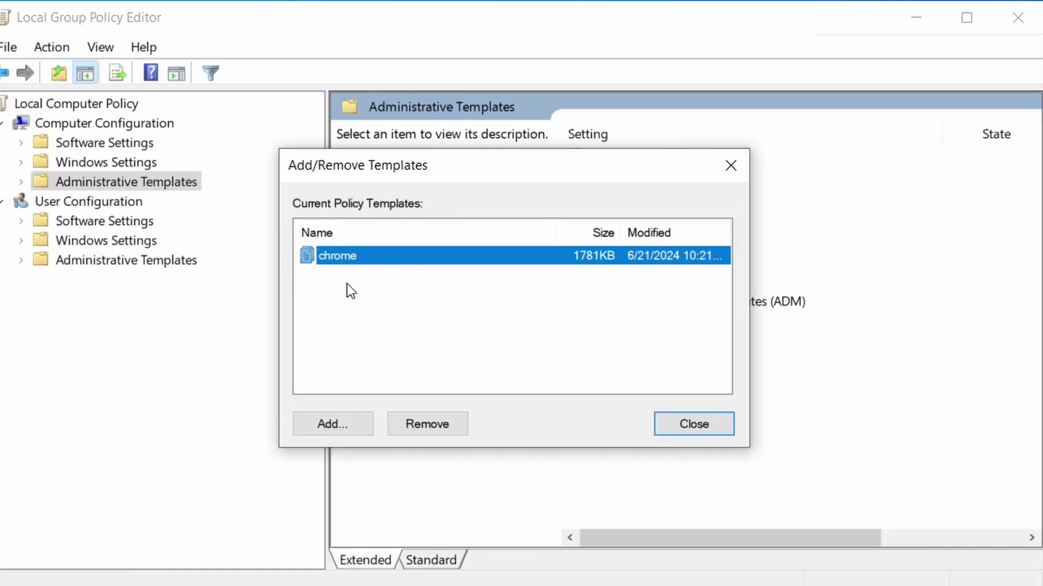
pyautogui.click(437, 425)
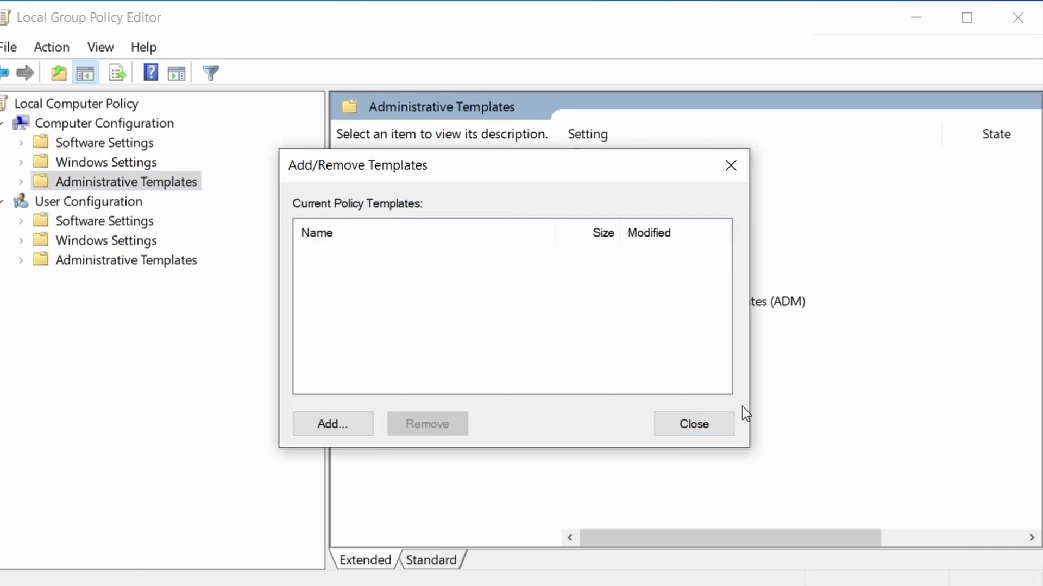
pyautogui.click(732, 418)
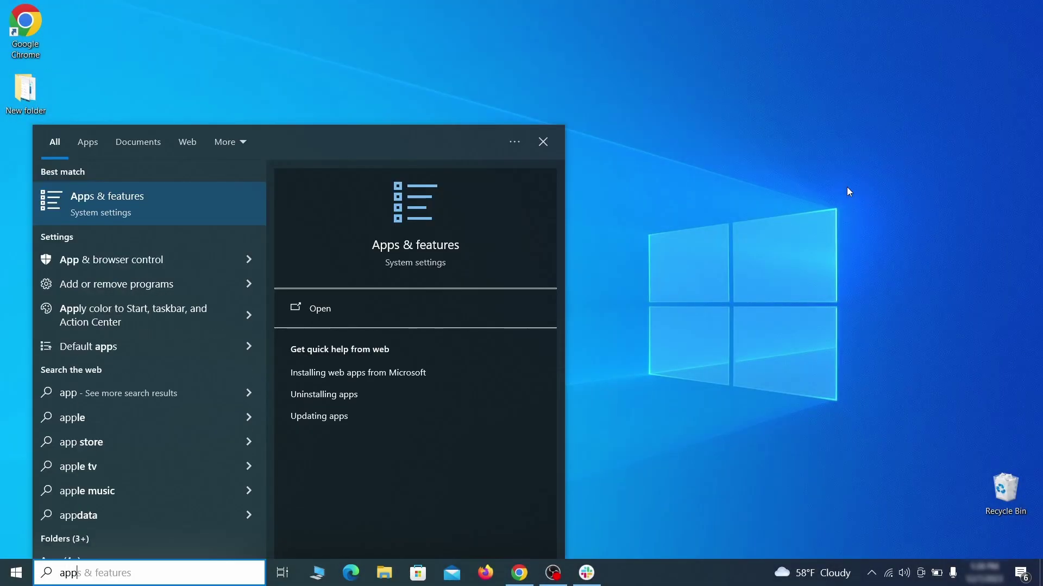
# Open Apps & features and sort the installed apps by install date
pyautogui.write(' & features')
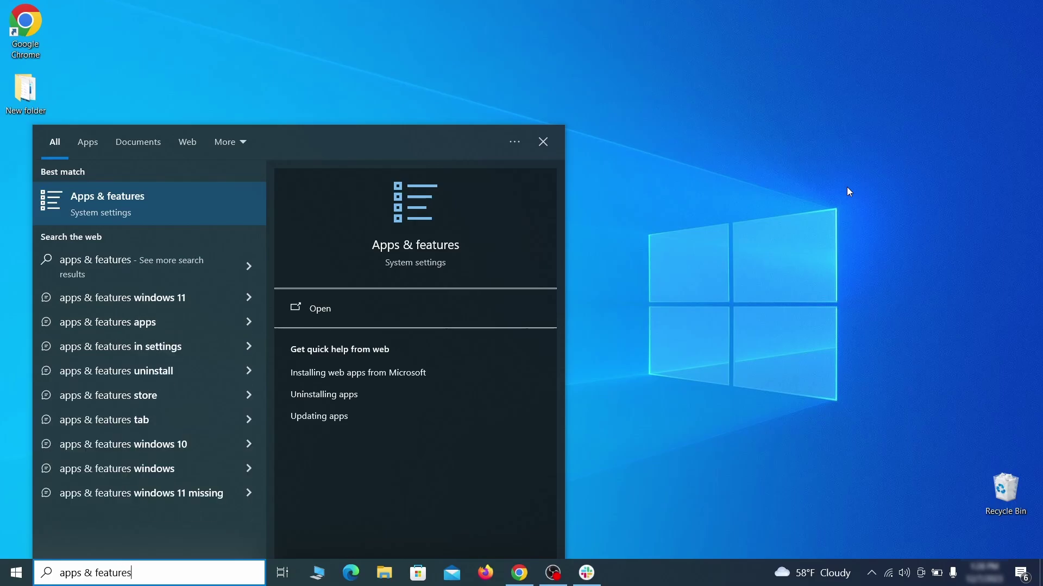
pyautogui.press('Return')
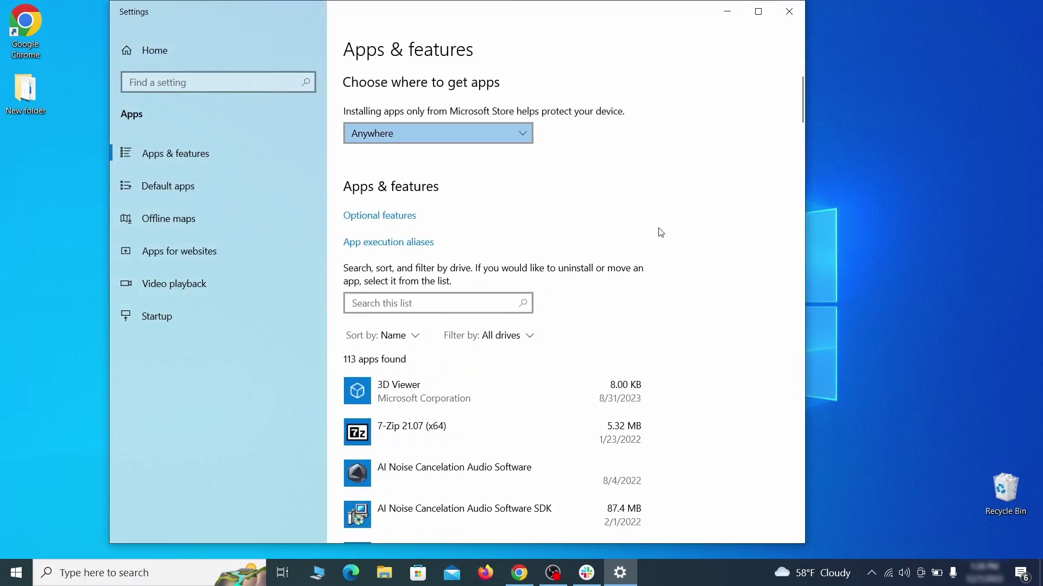
pyautogui.click(409, 336)
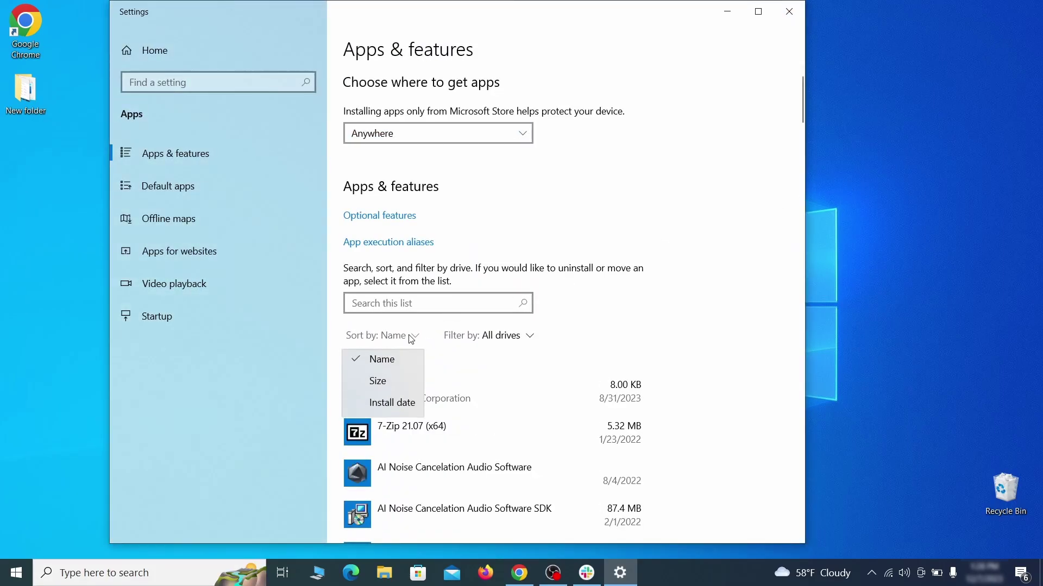
pyautogui.click(388, 405)
pyautogui.scroll(-3, 683, 298)
# Uninstall Example Malware App, confirming and finishing the uninstaller
pyautogui.click(531, 387)
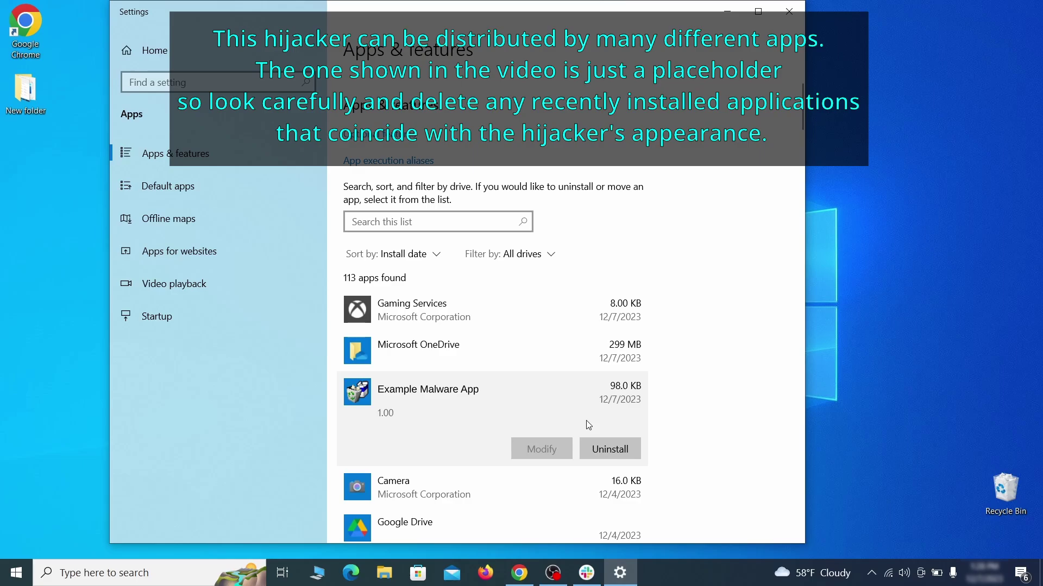
pyautogui.click(619, 448)
pyautogui.click(685, 416)
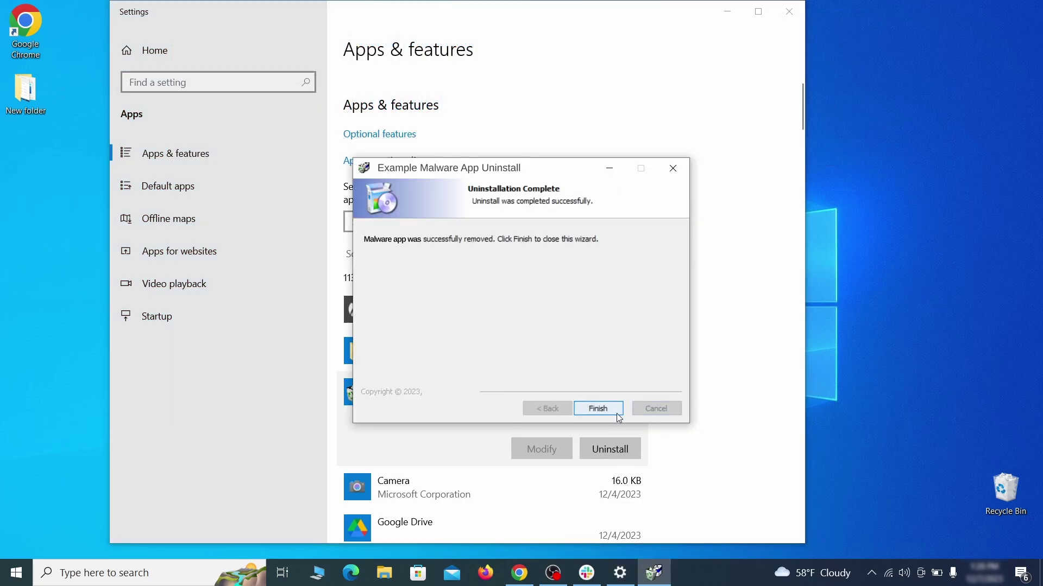
pyautogui.click(618, 414)
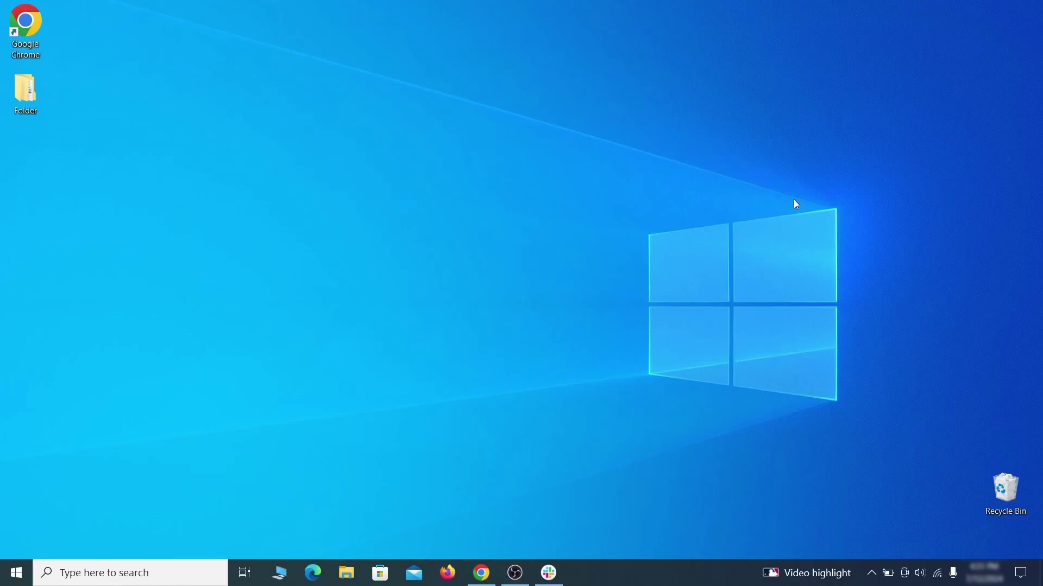
# Turn on 'Show hidden files, folders, and drives' in File Explorer Options' View settings and apply
pyautogui.click(23, 574)
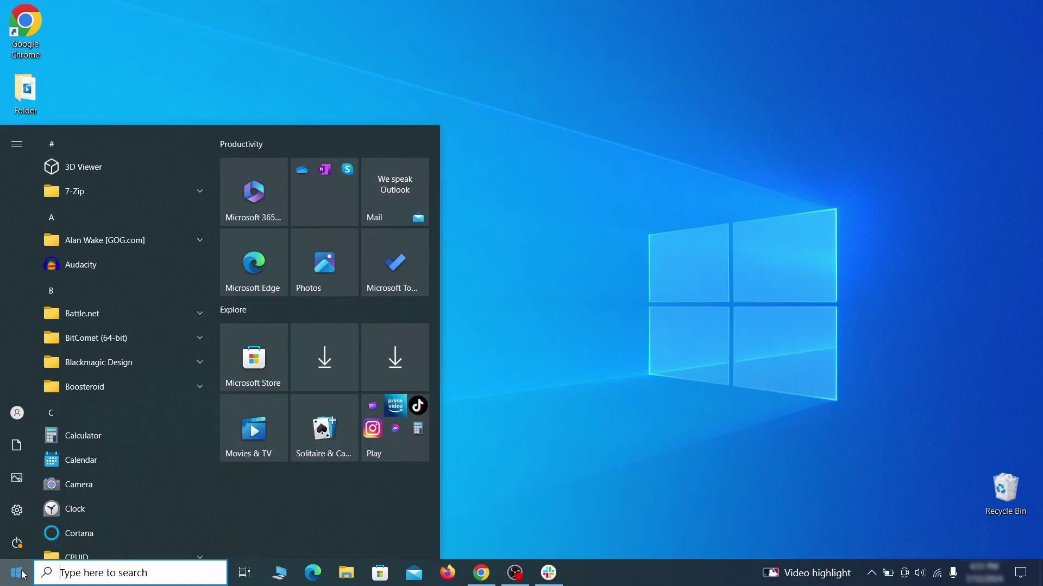
pyautogui.write('folder options')
pyautogui.press('Return')
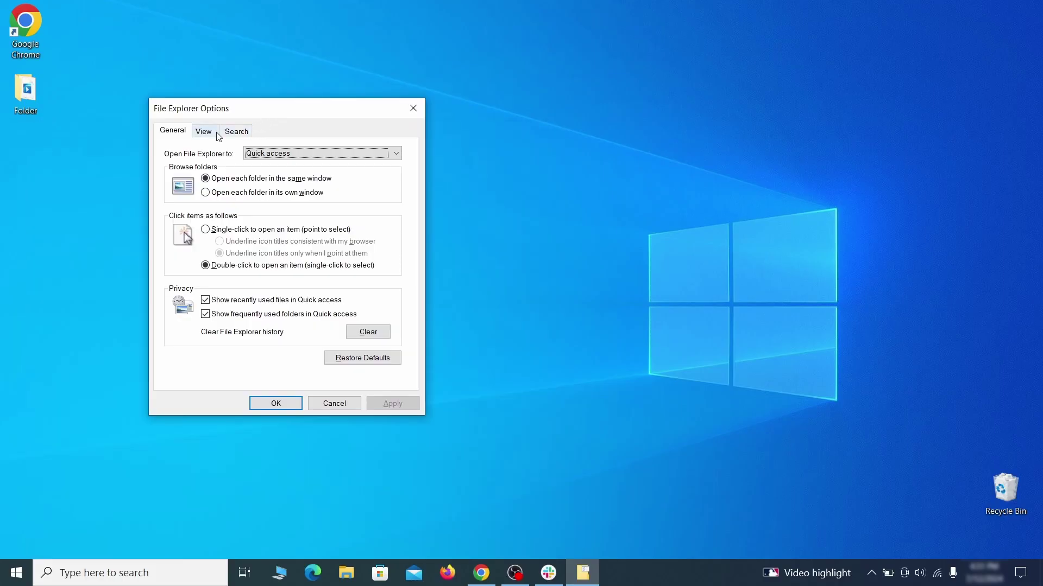
pyautogui.click(205, 133)
pyautogui.click(196, 310)
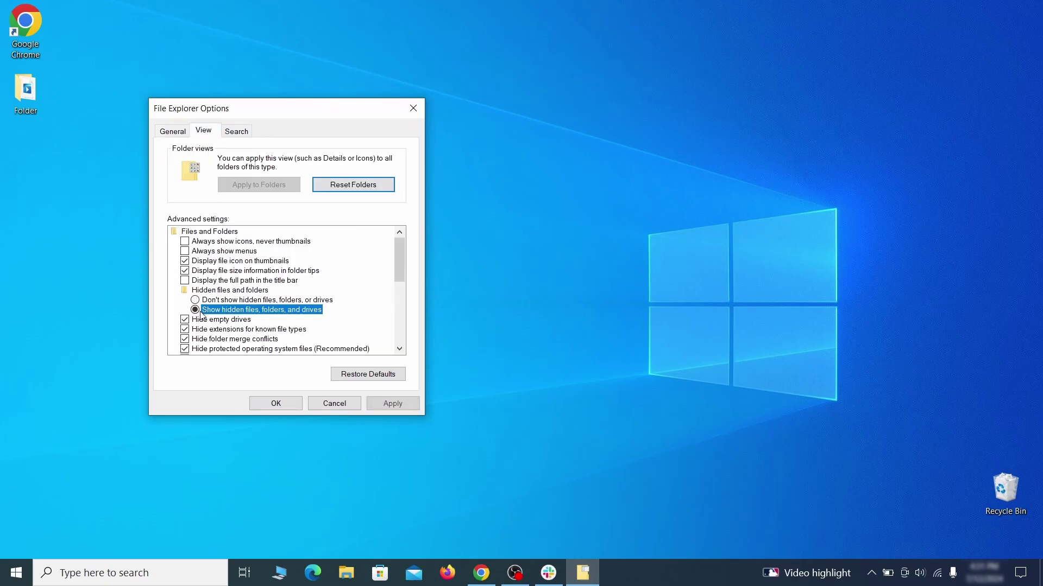
pyautogui.click(392, 404)
pyautogui.click(276, 404)
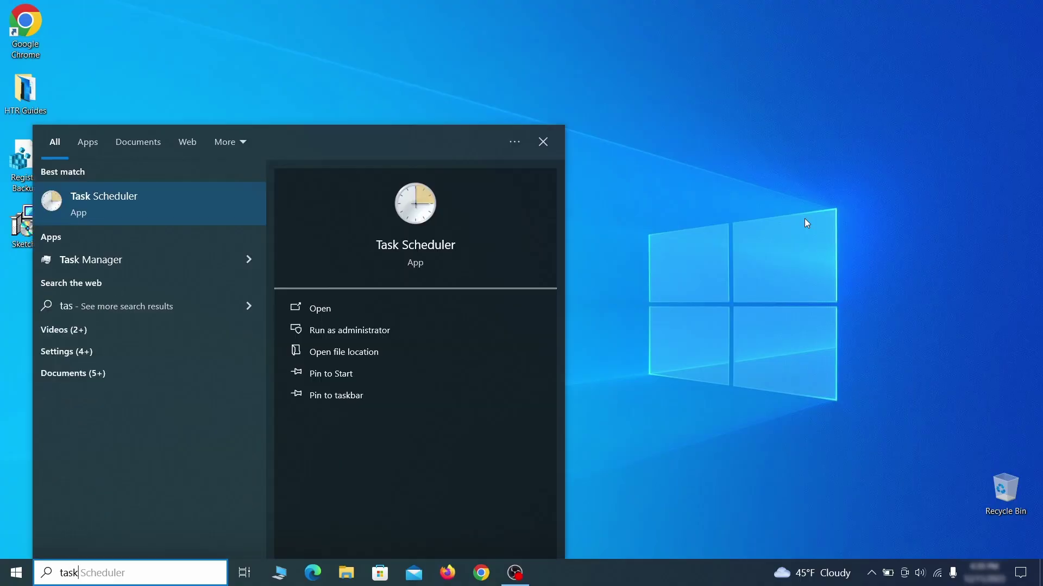
# Launch Task Scheduler and show the tasks in the Task Scheduler Library
pyautogui.write('ler')
pyautogui.press('Return')
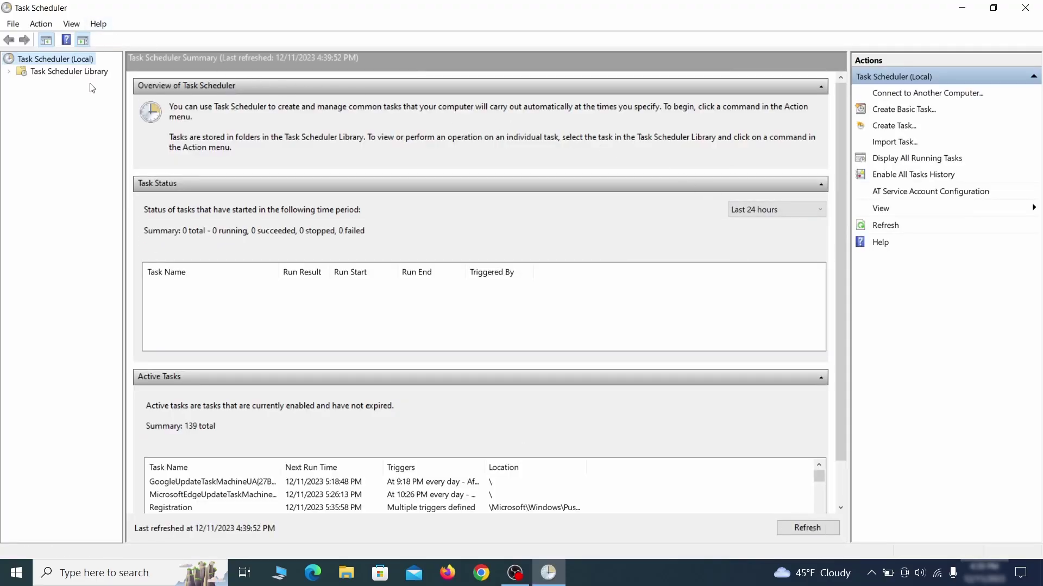
pyautogui.click(96, 71)
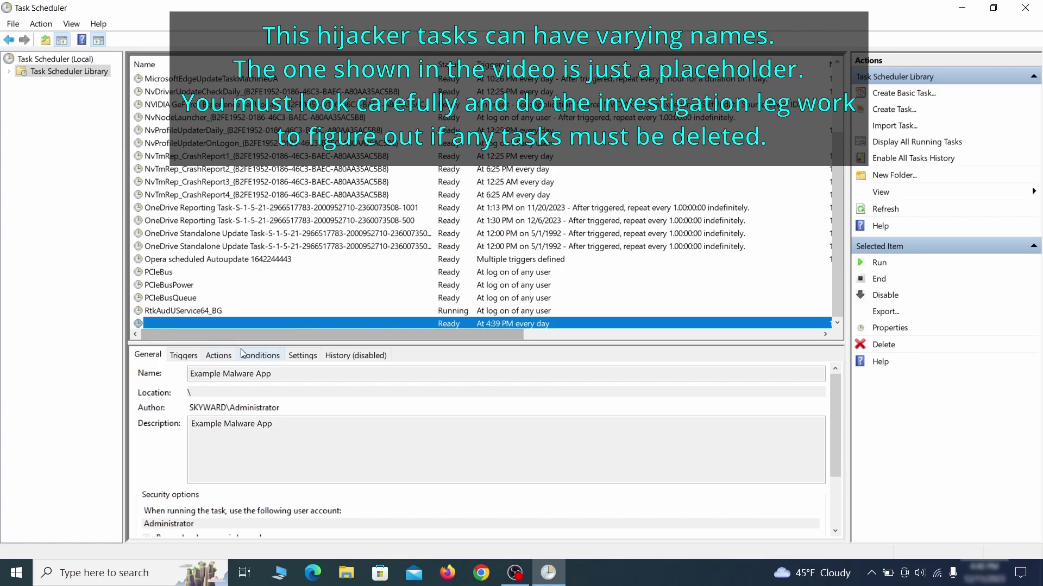
# Review the Example Malware App task's triggers and actions, then delete the task
pyautogui.rightClick(300, 325)
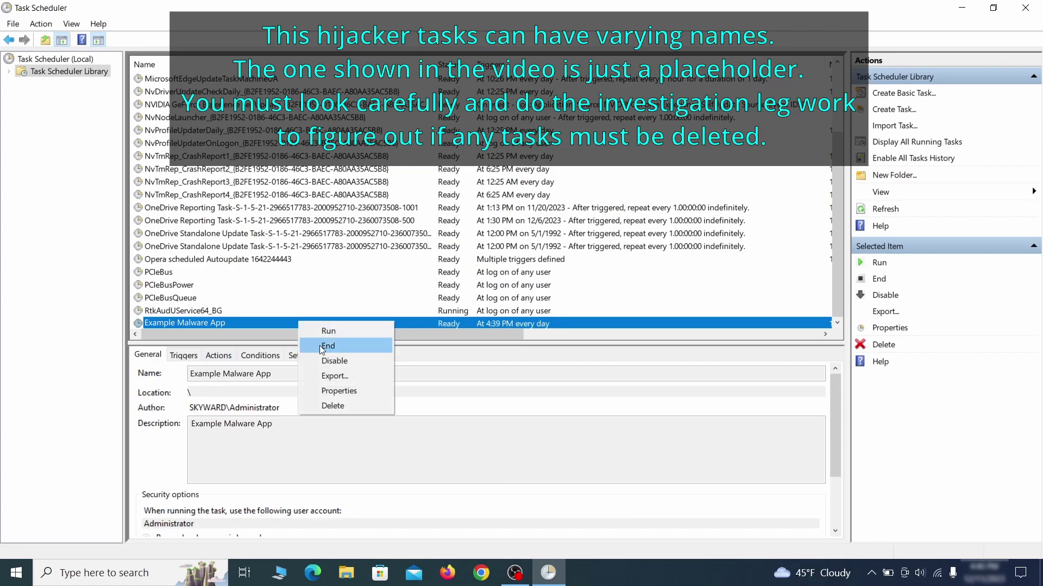
pyautogui.click(343, 396)
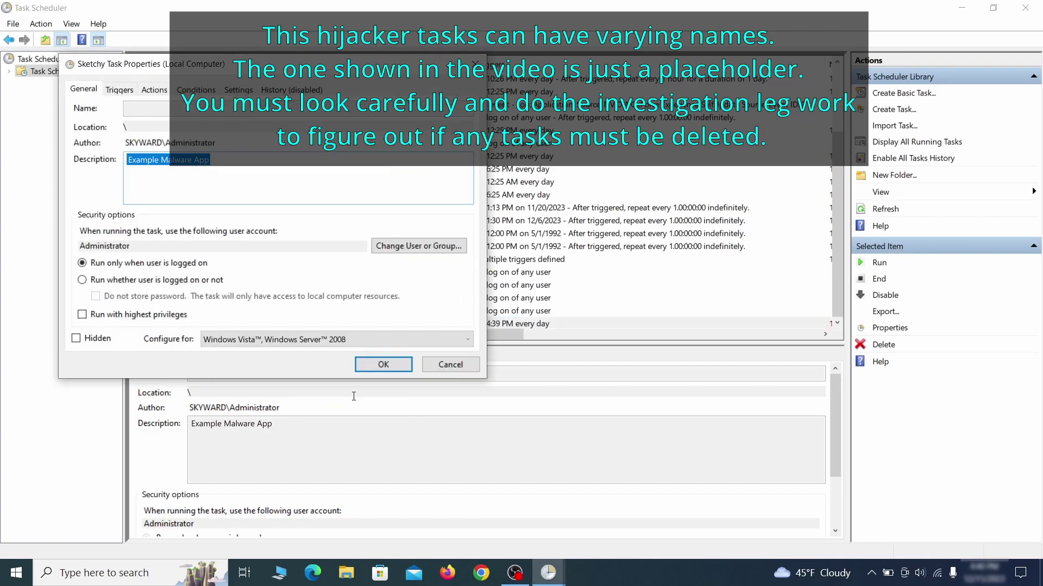
pyautogui.click(119, 90)
pyautogui.click(159, 90)
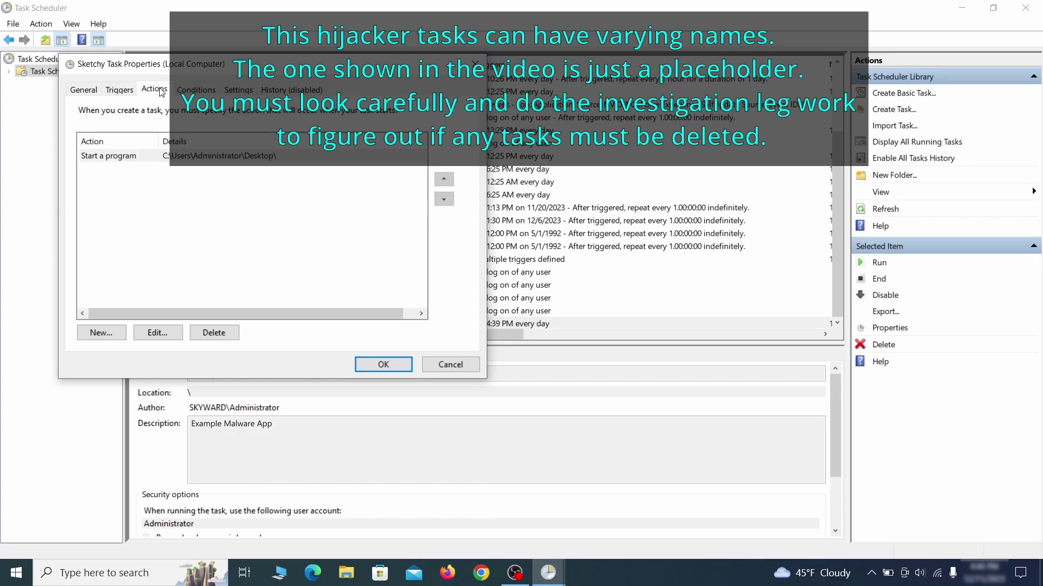
pyautogui.press('Escape')
pyautogui.rightClick(335, 323)
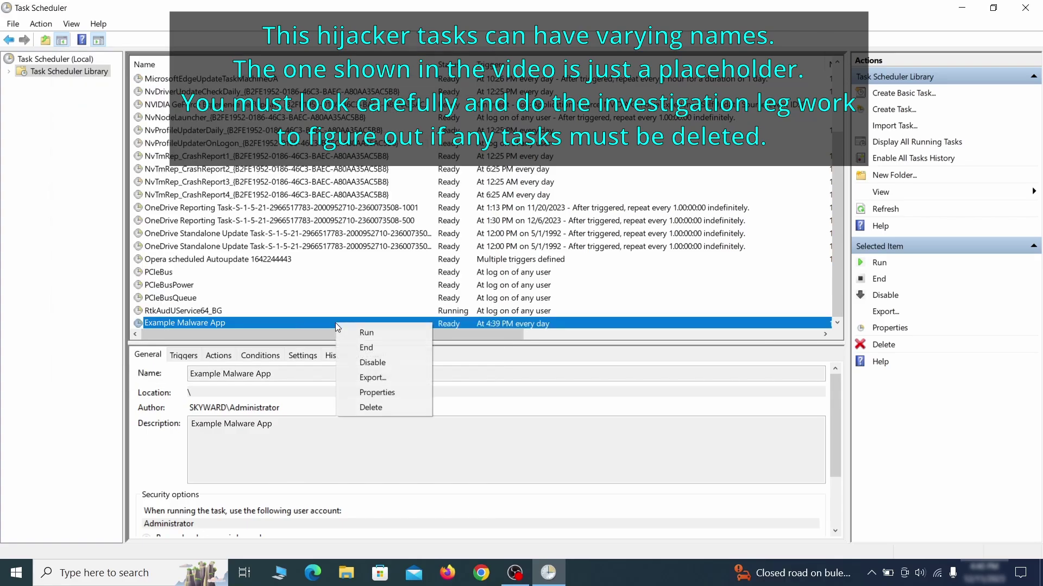
pyautogui.click(370, 407)
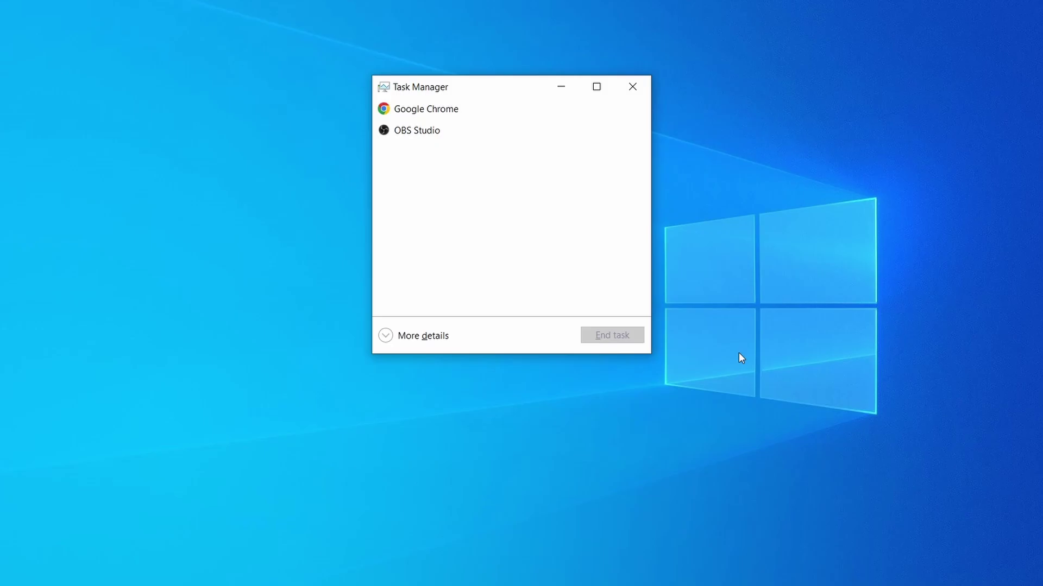
# Sort Task Manager by CPU and memory, open Example Malware Process's folder and delete its files
pyautogui.click(386, 336)
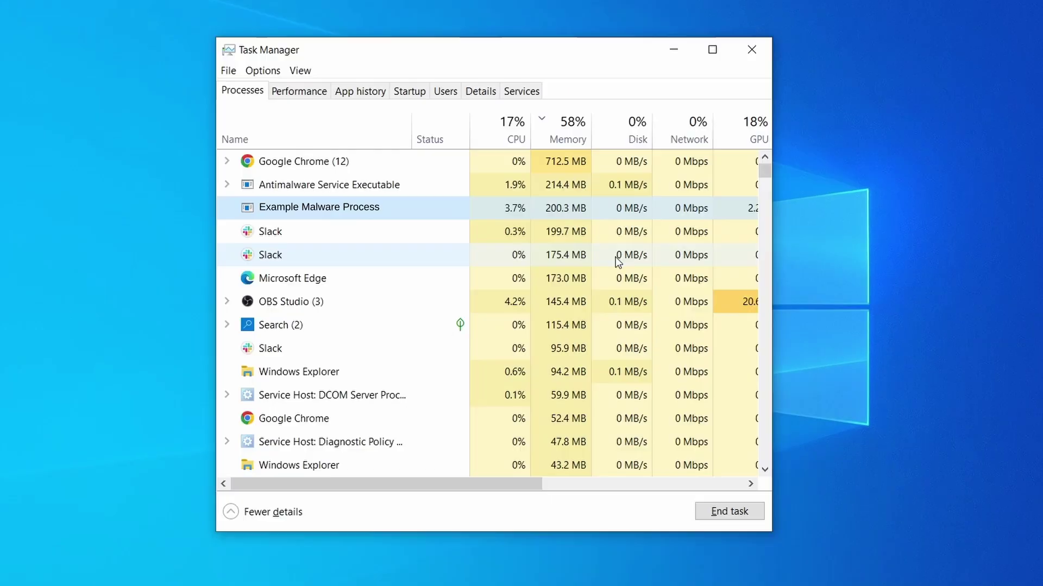
pyautogui.click(513, 121)
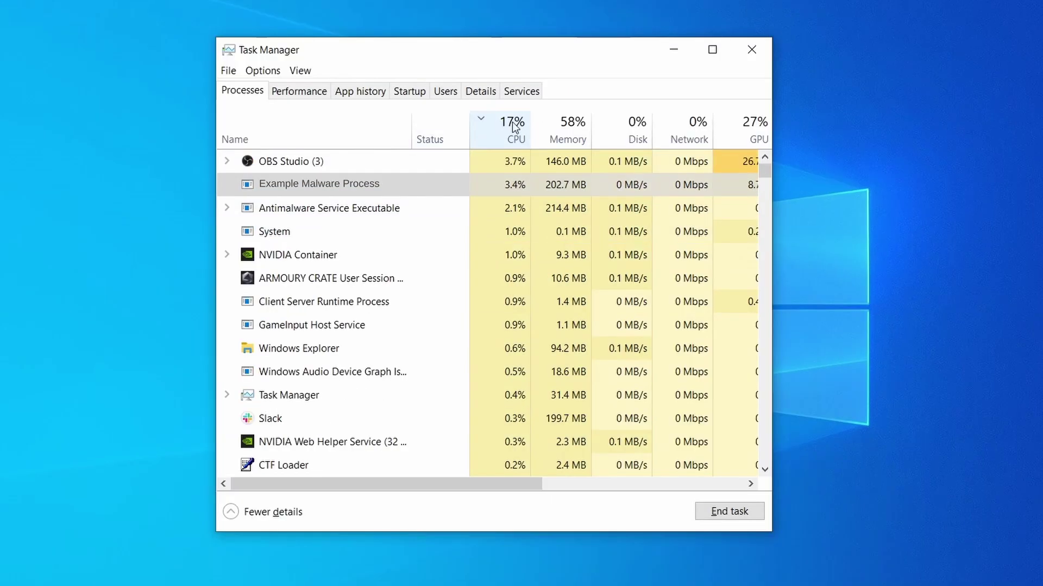
pyautogui.click(568, 128)
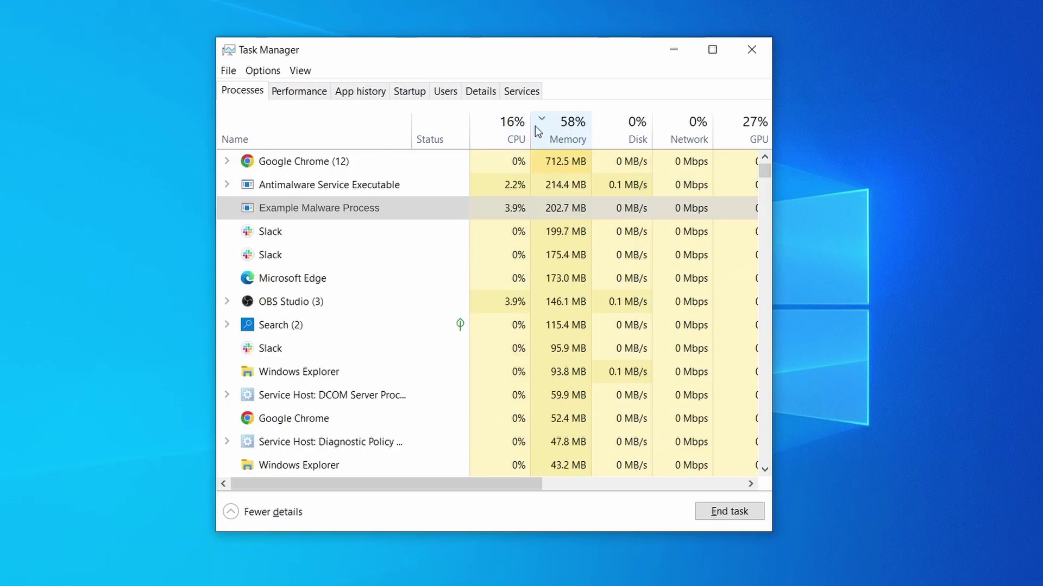
pyautogui.rightClick(498, 208)
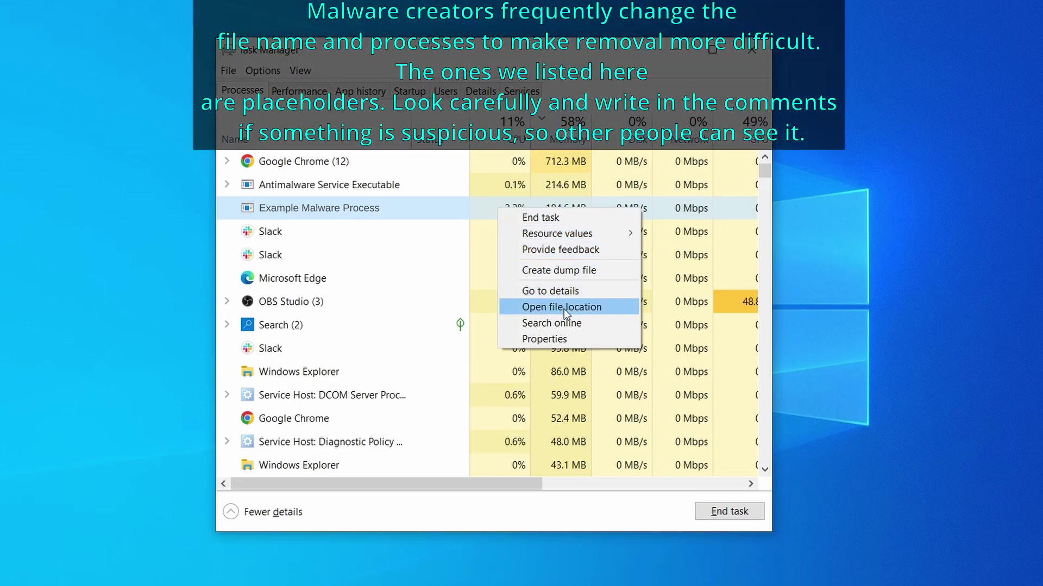
pyautogui.click(564, 308)
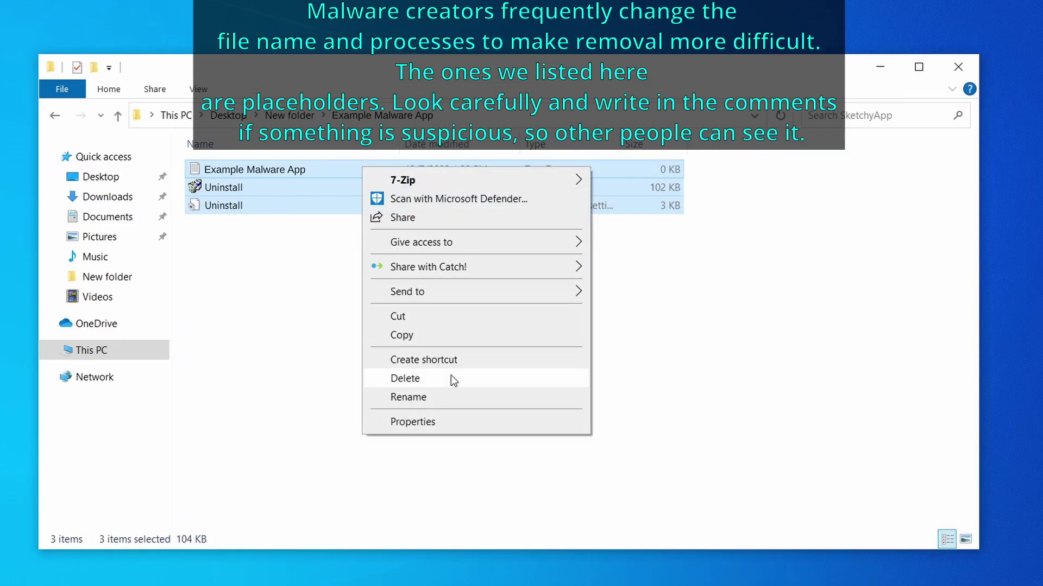
pyautogui.click(451, 374)
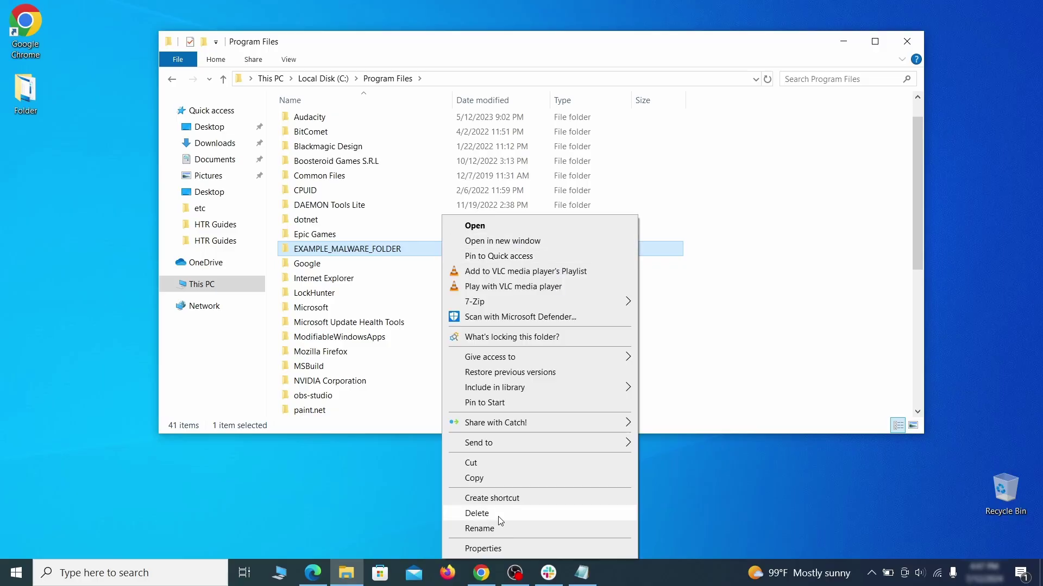
# After the folder deletion fails, download and install LockHunter
pyautogui.click(501, 515)
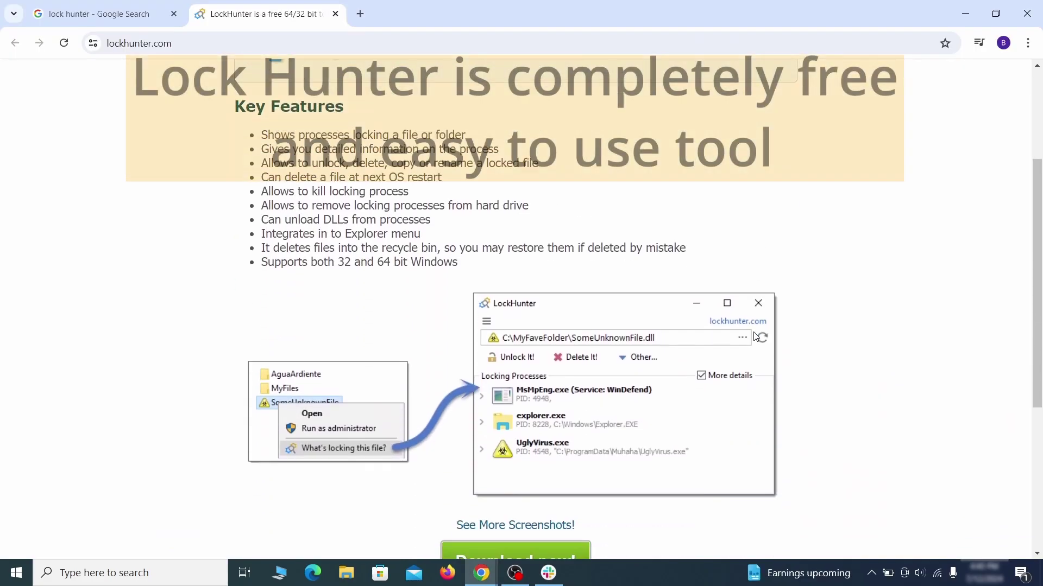
pyautogui.scroll(-5, 738, 337)
pyautogui.click(549, 333)
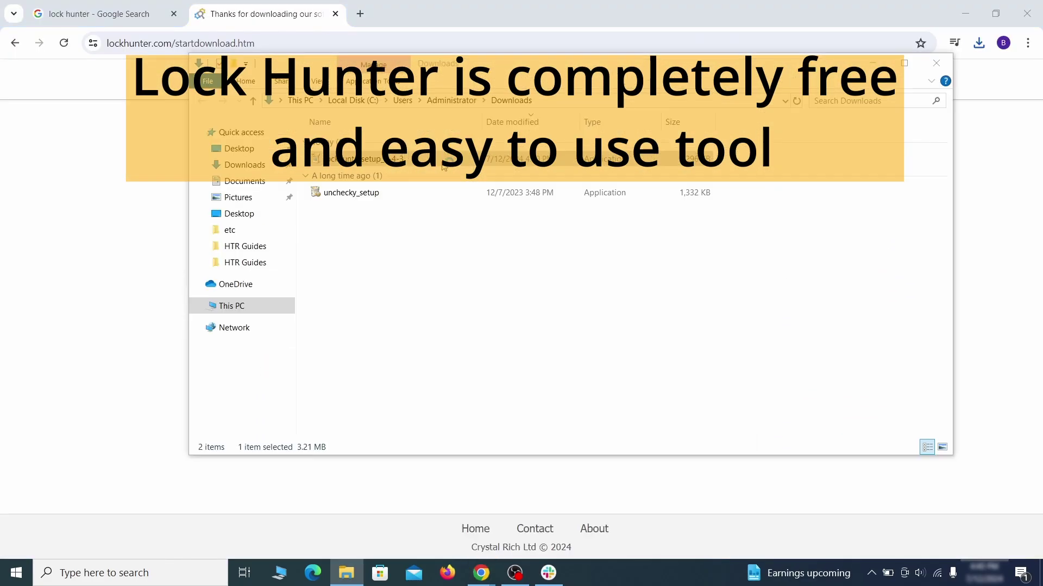
pyautogui.doubleClick(444, 167)
pyautogui.click(594, 393)
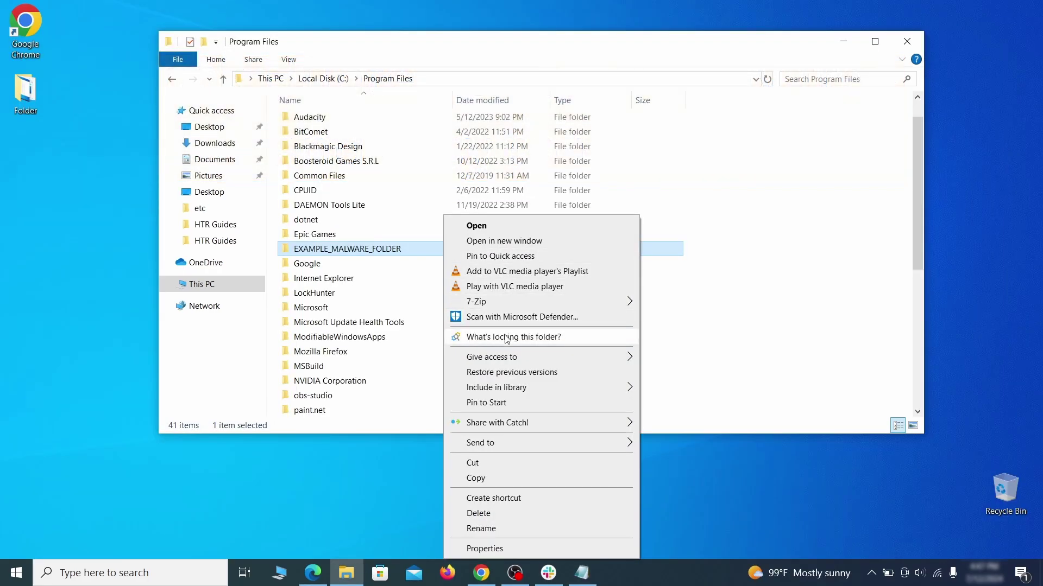
# Unlock EXAMPLE_MALWARE_FOLDER from notepad.exe with LockHunter, delete it, and close the tool
pyautogui.click(506, 338)
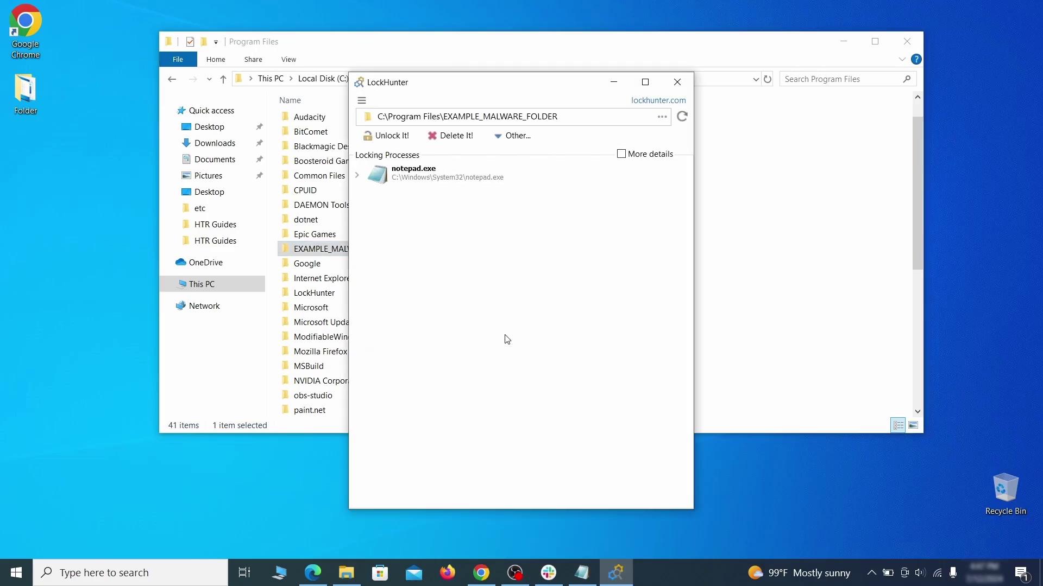
pyautogui.click(463, 136)
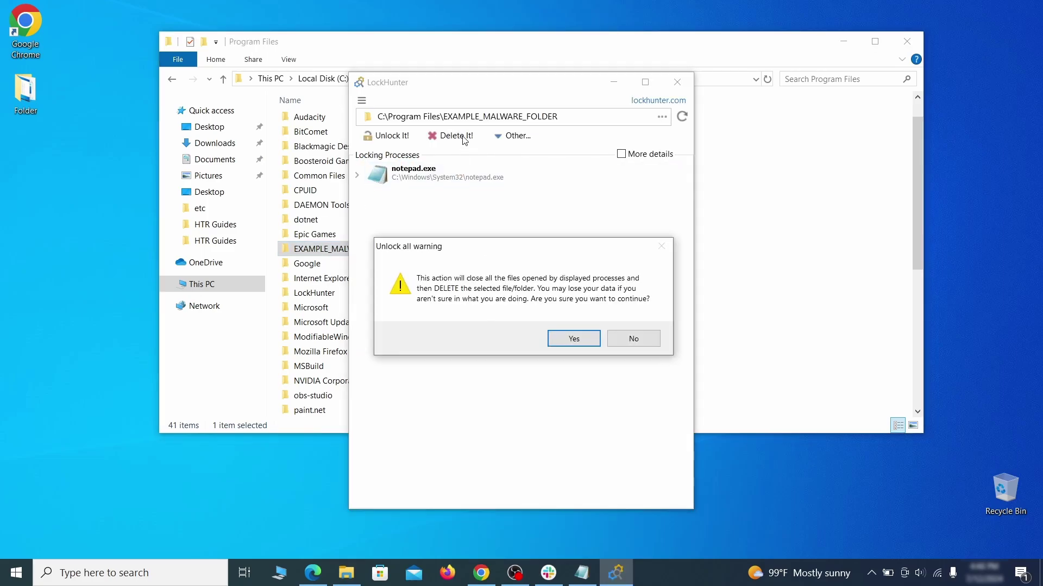
pyautogui.click(574, 340)
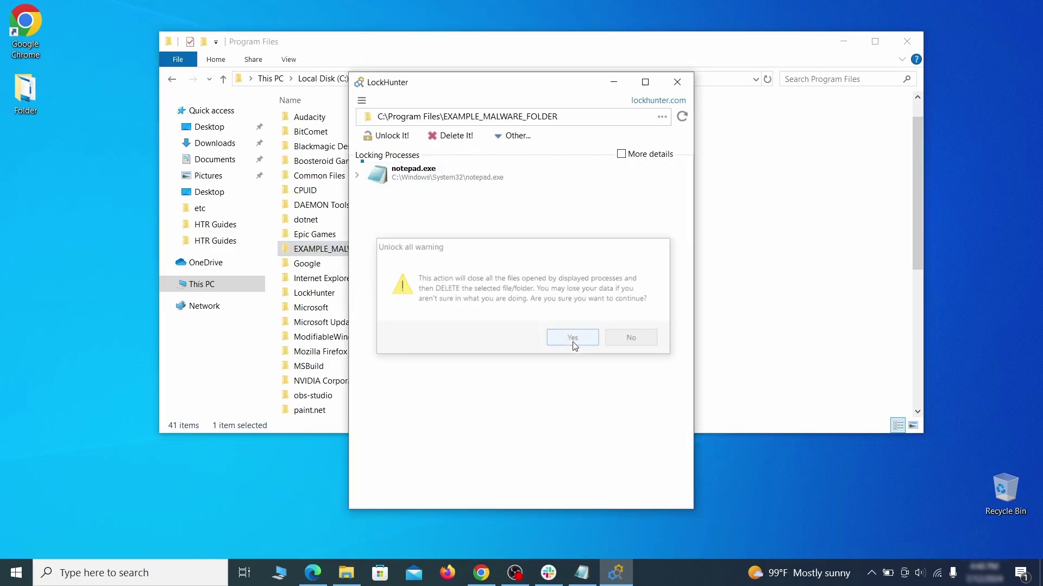
pyautogui.click(678, 84)
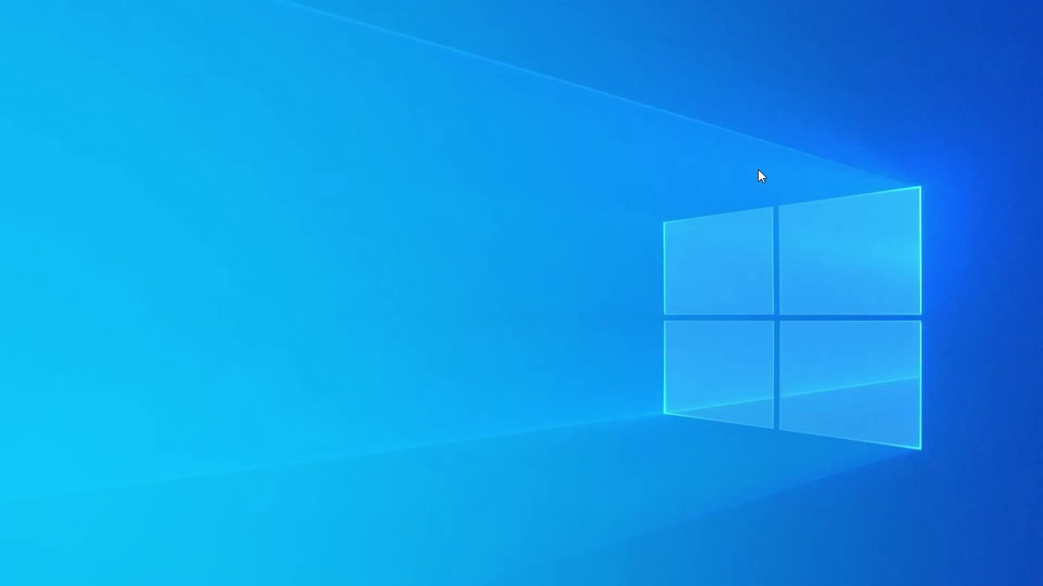
# Open Task Manager and rank the running processes by CPU, then by memory
pyautogui.hotkey('ctrl', 'shift', 'Escape')
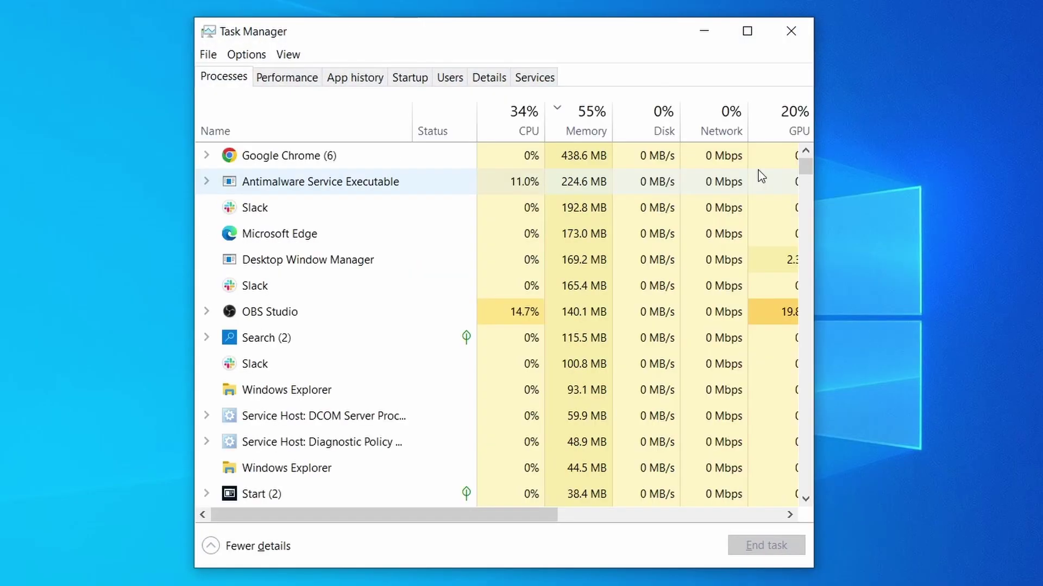
pyautogui.click(502, 128)
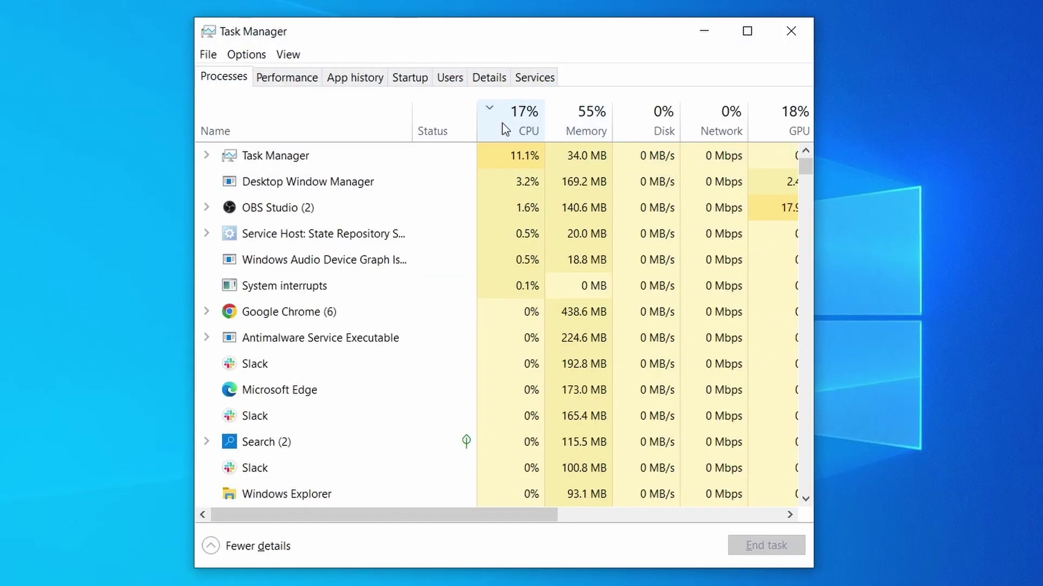
pyautogui.click(592, 119)
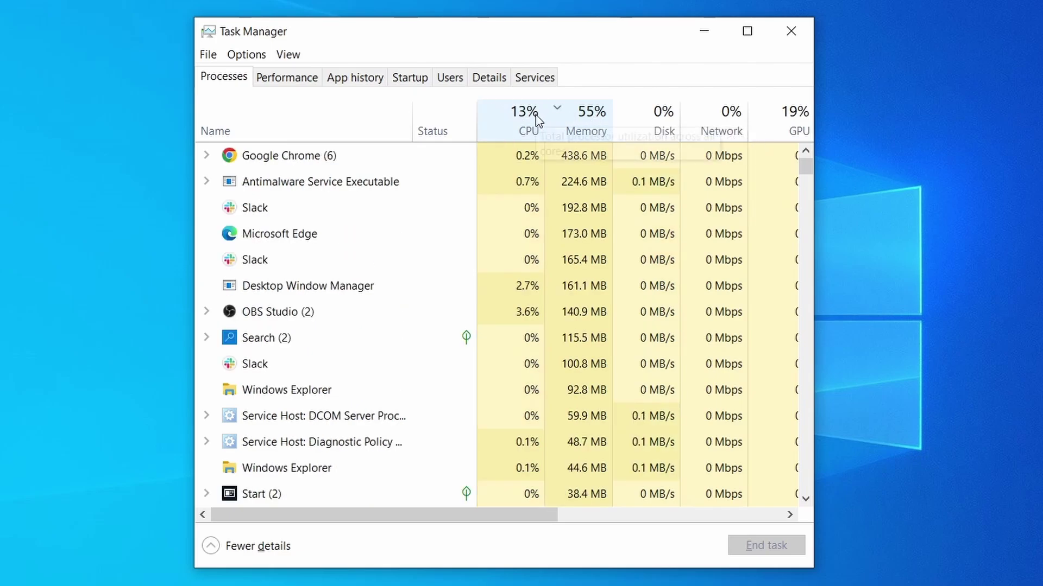
pyautogui.scroll(-2, 454, 365)
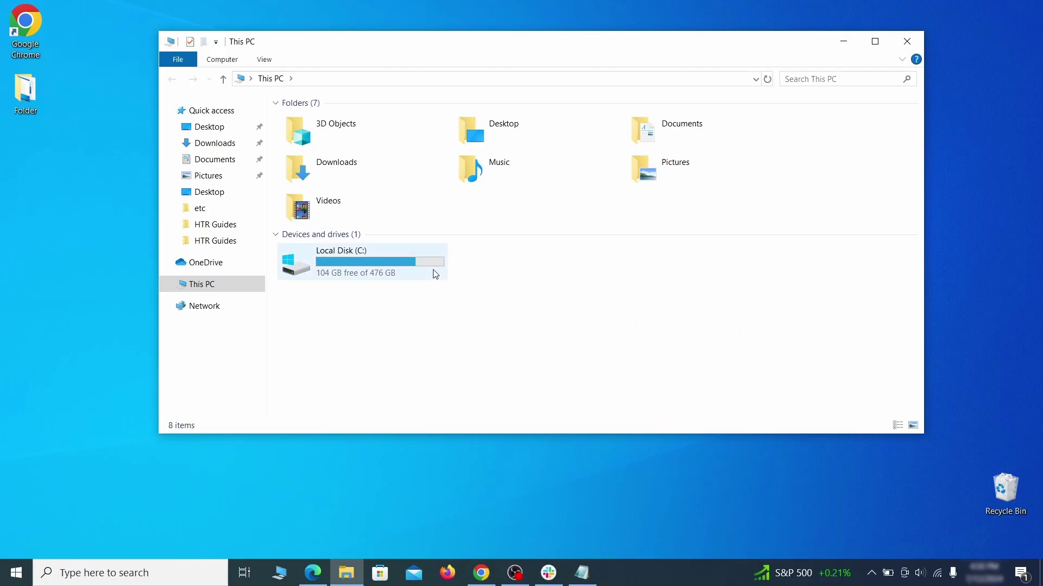
# Browse C:\Users\<profile>\AppData\Roaming and select EXAMPLE_SUSPICIOUS_FOLDER
pyautogui.doubleClick(433, 272)
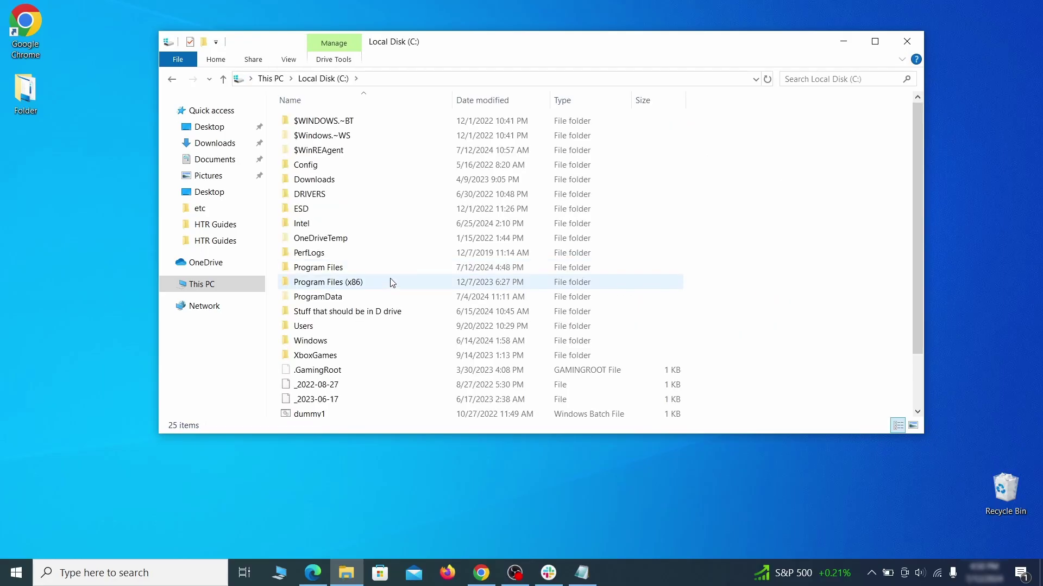
pyautogui.doubleClick(330, 326)
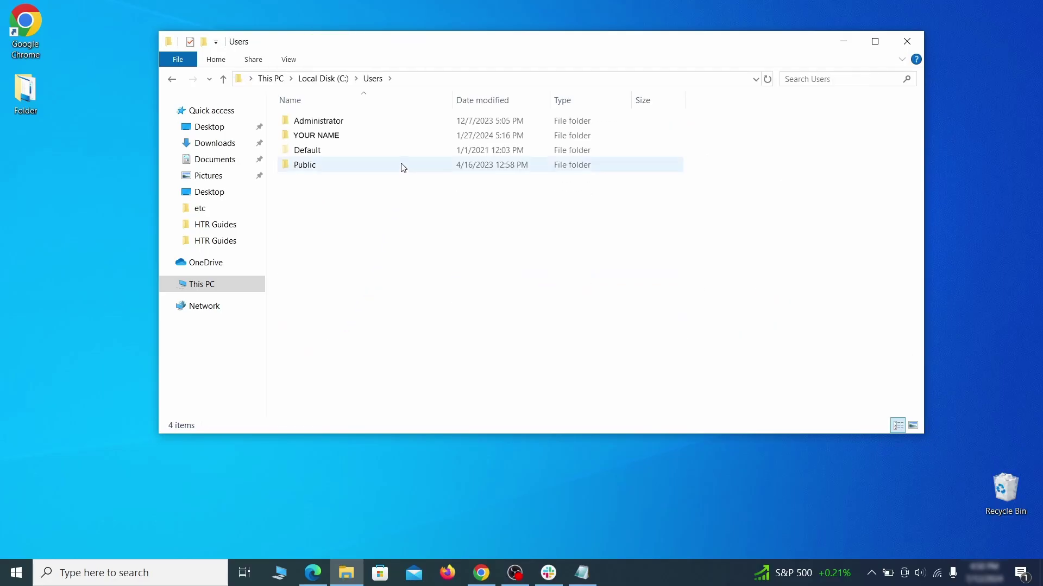
pyautogui.doubleClick(437, 140)
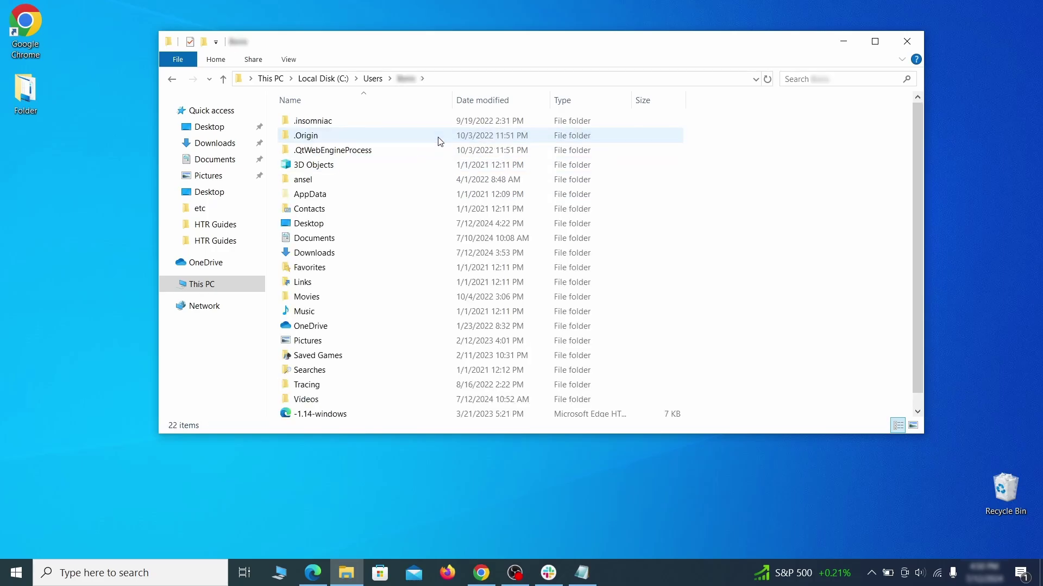
pyautogui.doubleClick(431, 196)
pyautogui.doubleClick(430, 150)
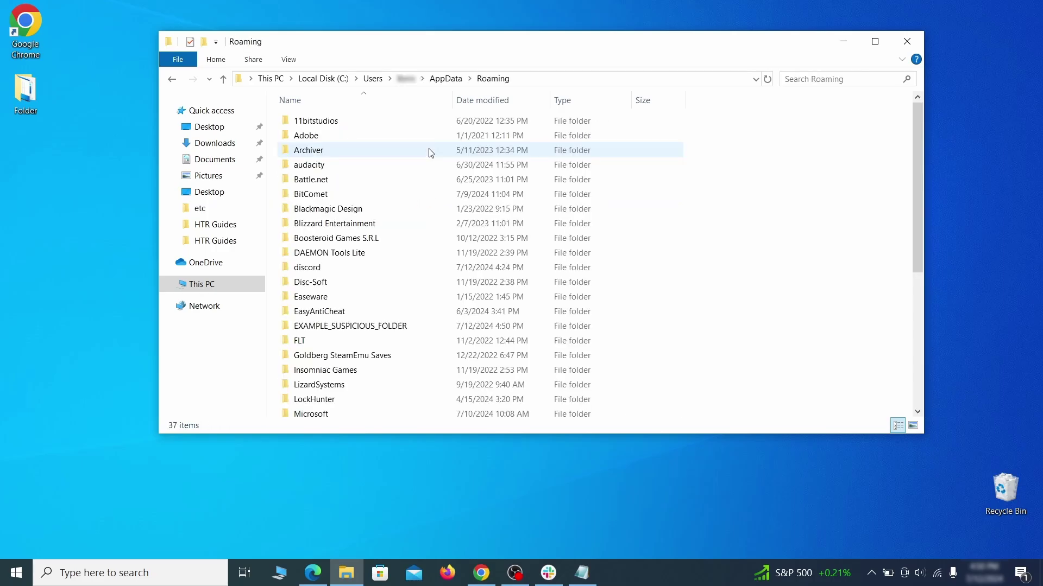
pyautogui.scroll(-2, 418, 180)
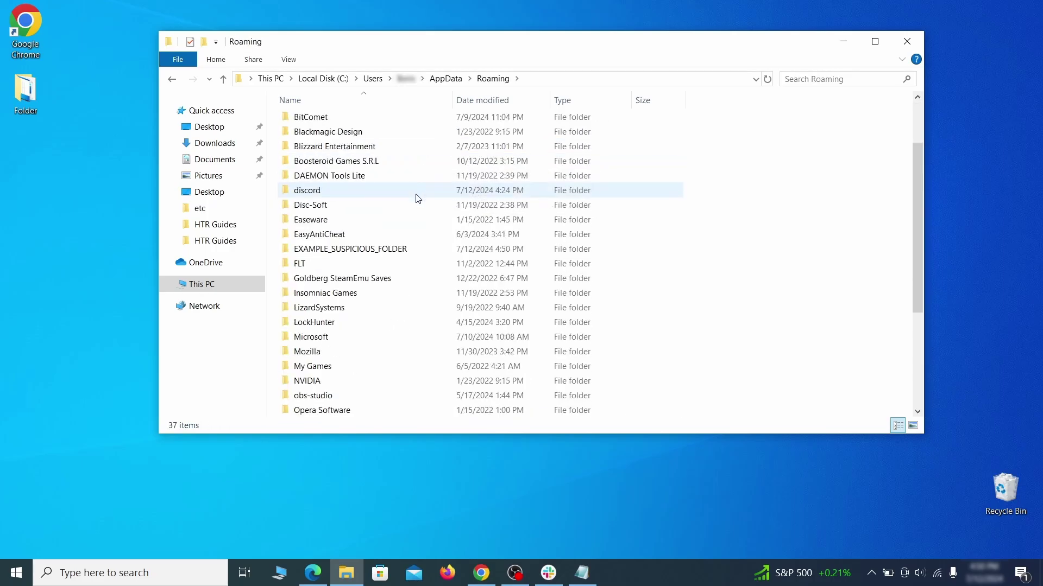
pyautogui.click(425, 249)
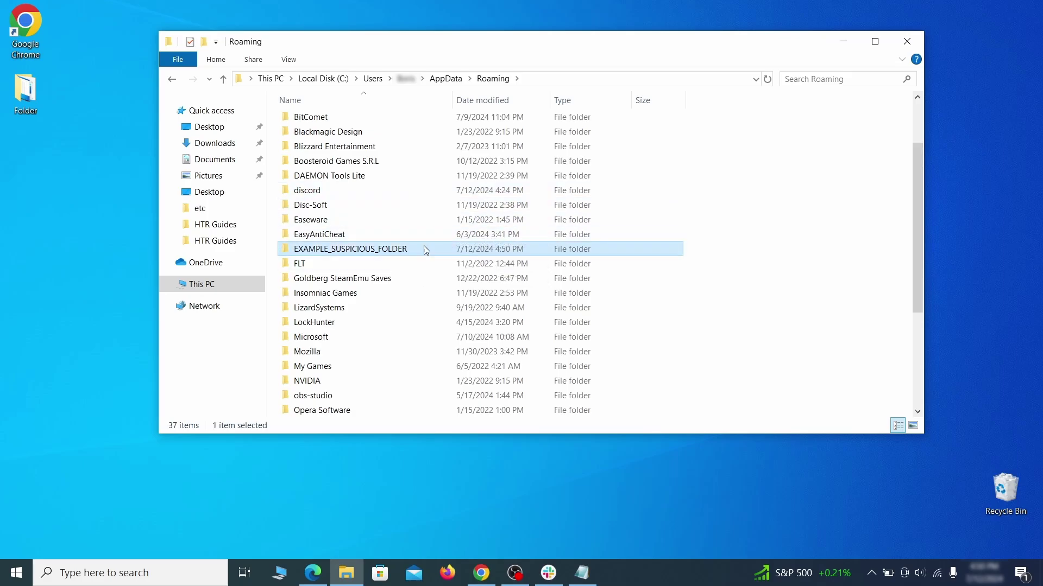
# Delete the in-use EXAMPLE_SUSPICIOUS_FOLDER via LockHunter's What's locking this folder and Delete It!
pyautogui.rightClick(465, 252)
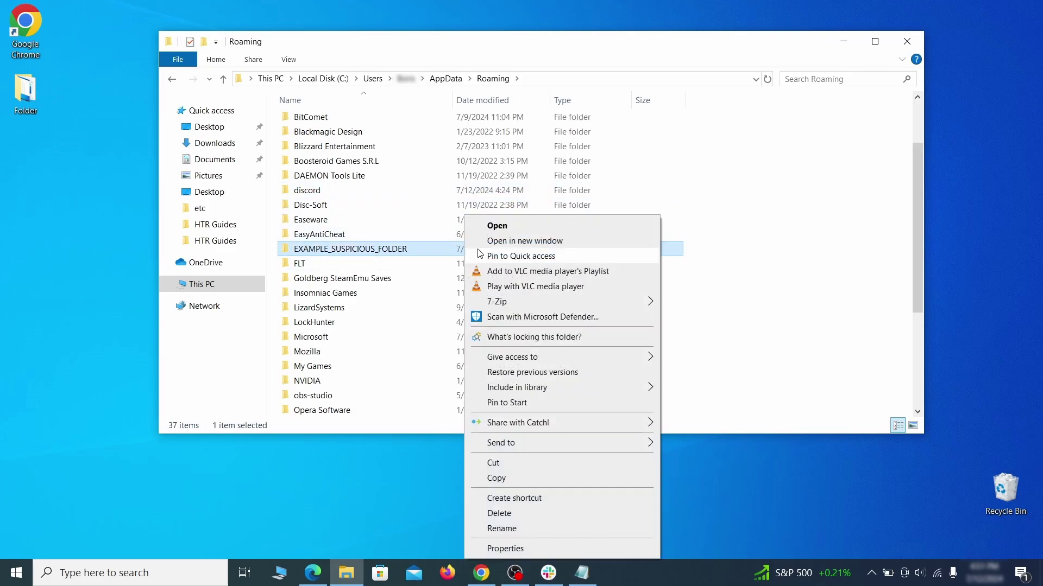
pyautogui.click(516, 517)
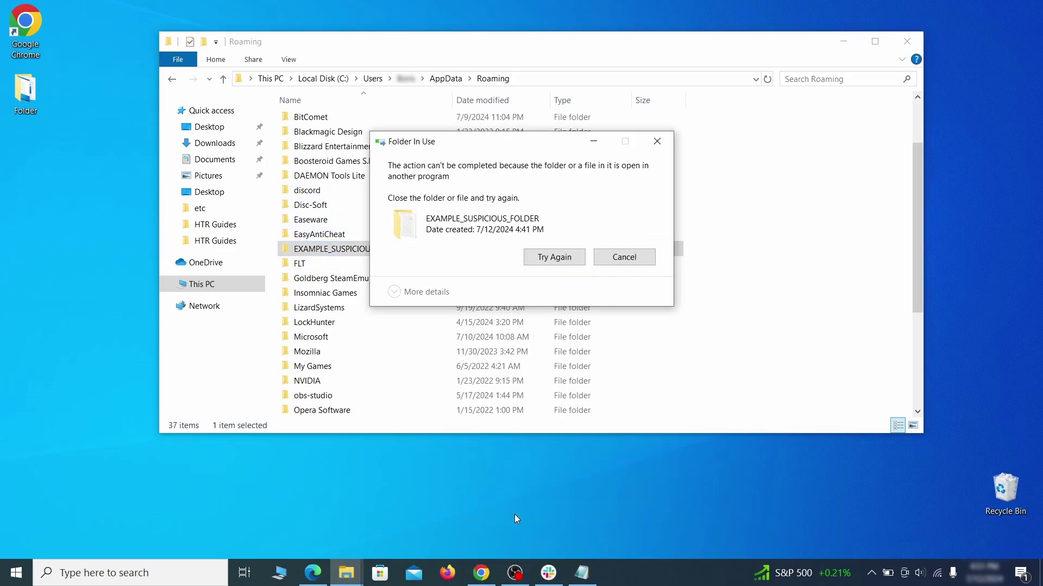
pyautogui.click(625, 258)
pyautogui.rightClick(444, 250)
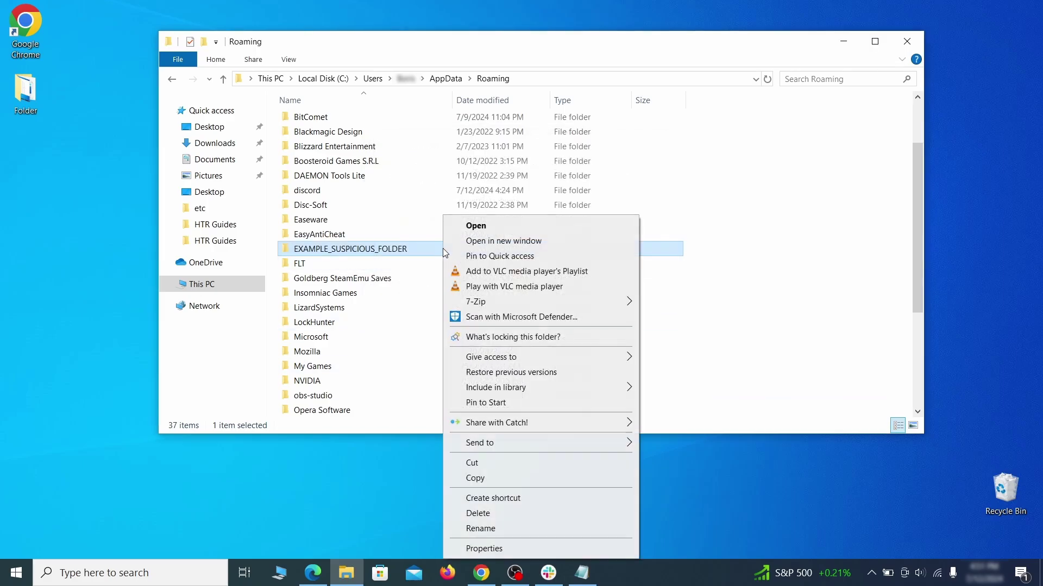
pyautogui.click(498, 337)
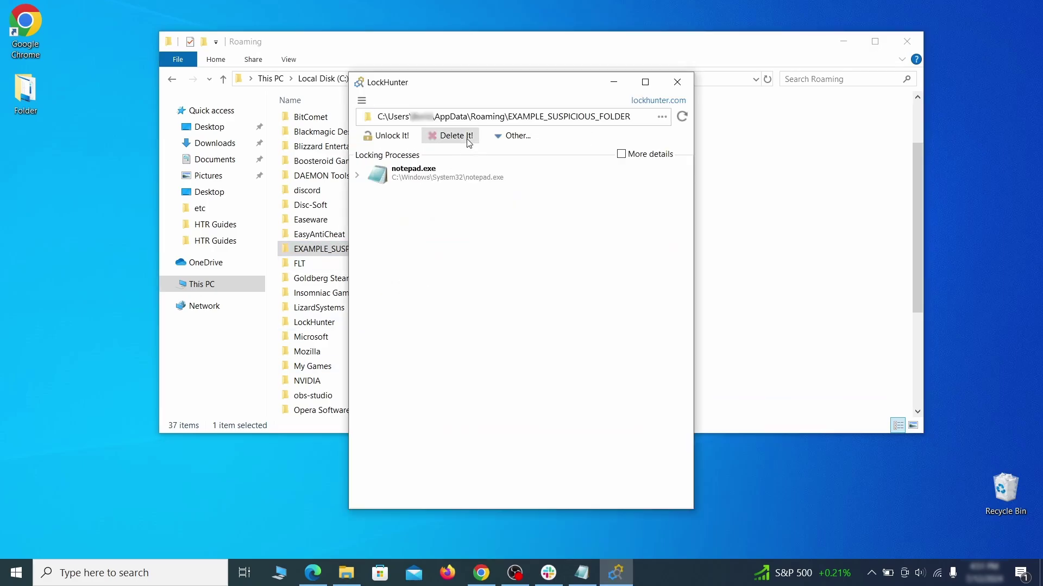
pyautogui.click(465, 137)
pyautogui.click(571, 339)
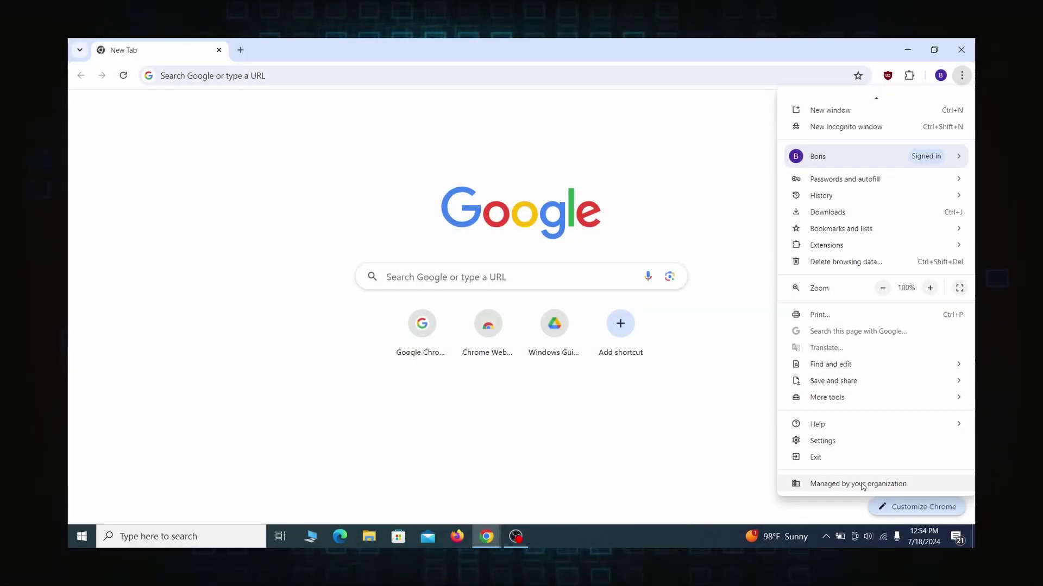
# Open Chrome's 'Managed by your organization' page at chrome://management
pyautogui.click(856, 484)
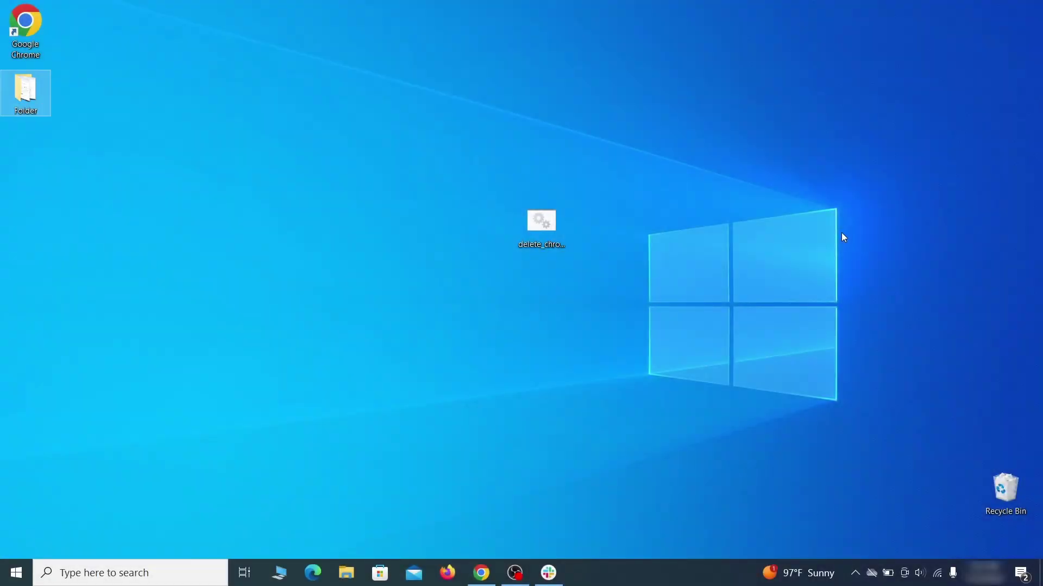
# Open the Local Group Policy Editor at Computer Configuration > Administrative Templates
pyautogui.write('edit group policy')
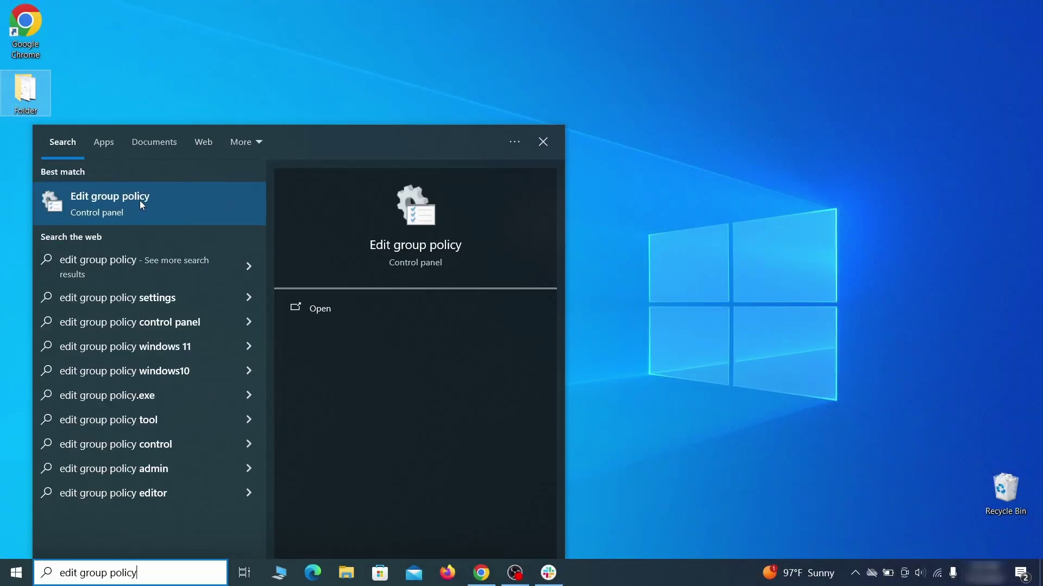
pyautogui.click(140, 202)
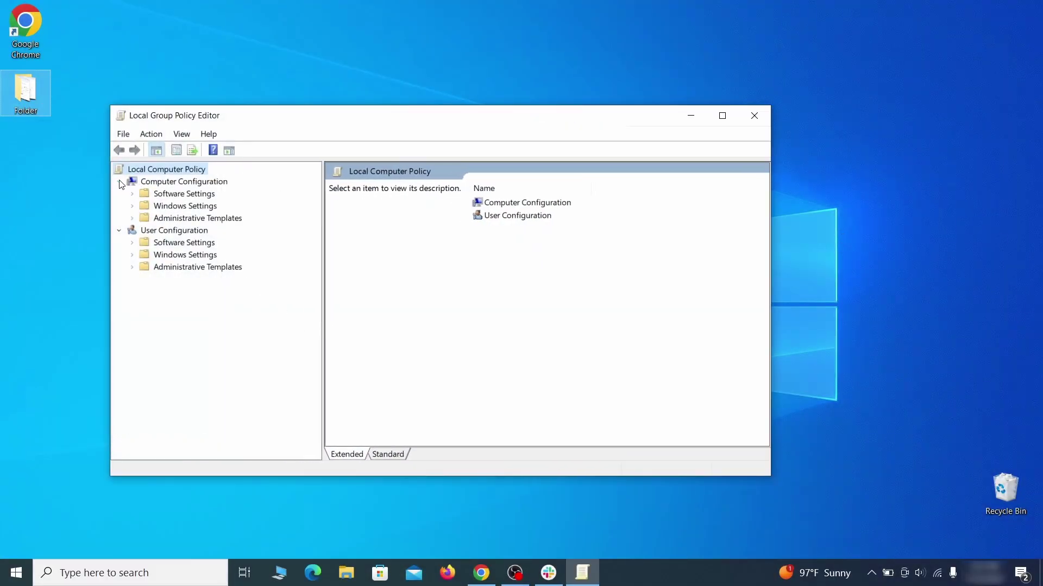
pyautogui.click(163, 182)
pyautogui.click(169, 183)
pyautogui.doubleClick(174, 183)
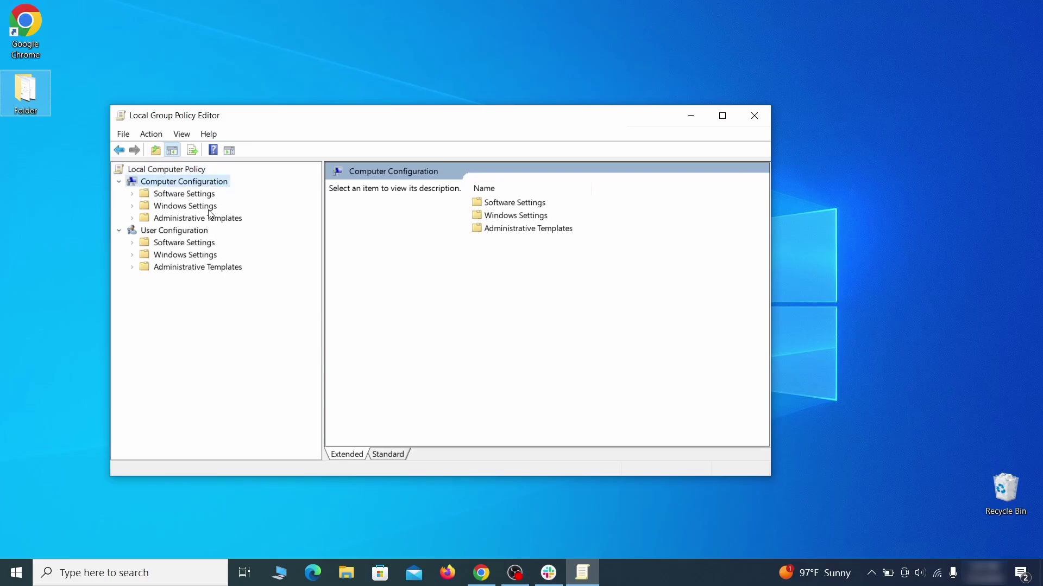
pyautogui.click(232, 219)
# Remove the chrome template through Add/Remove Templates and close the list
pyautogui.rightClick(231, 219)
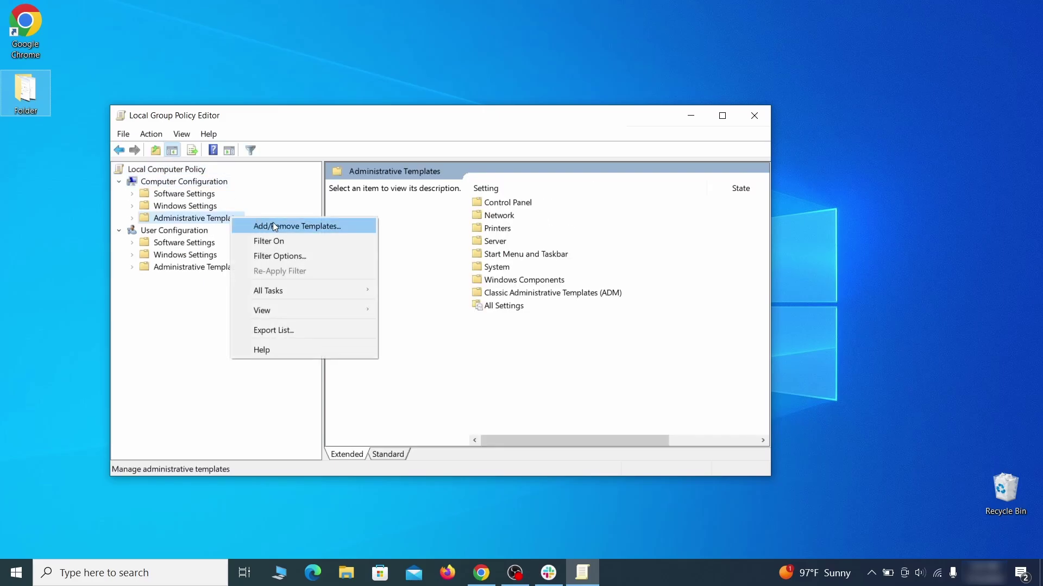
pyautogui.click(333, 228)
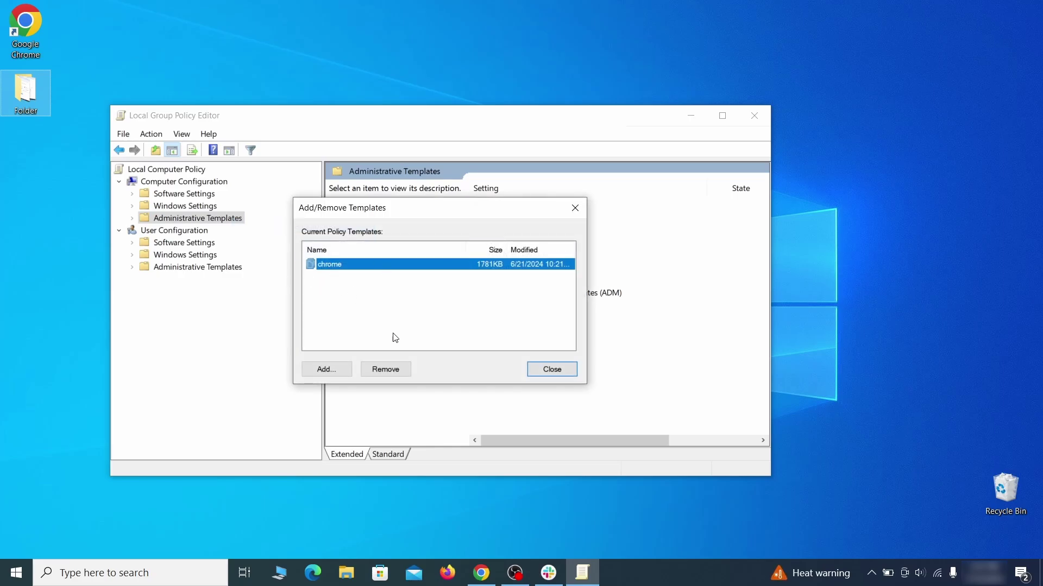
pyautogui.click(394, 371)
pyautogui.click(575, 362)
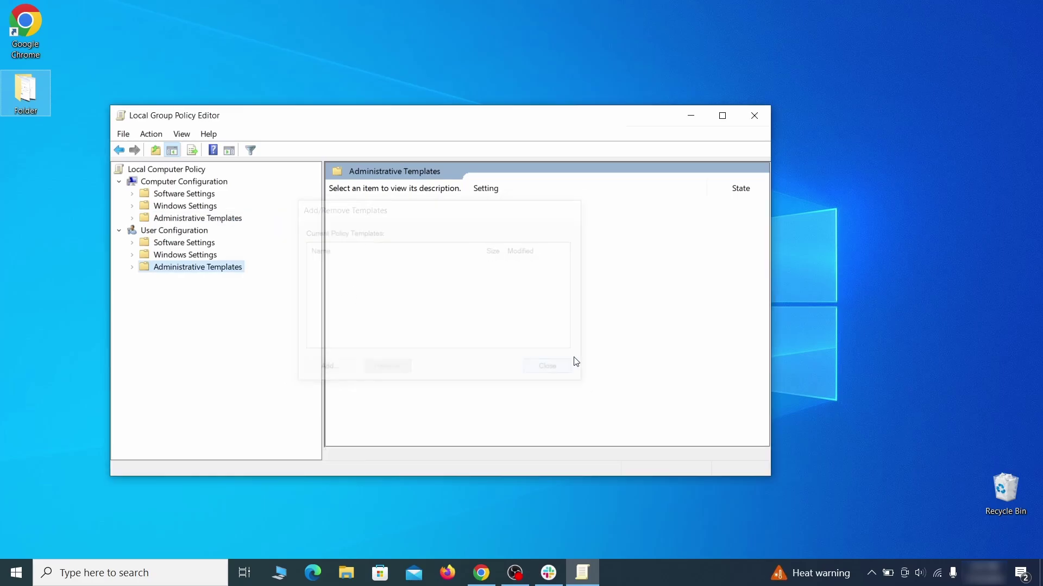
# Close the Group Policy Editor and restart the computer from the Start power menu
pyautogui.click(754, 116)
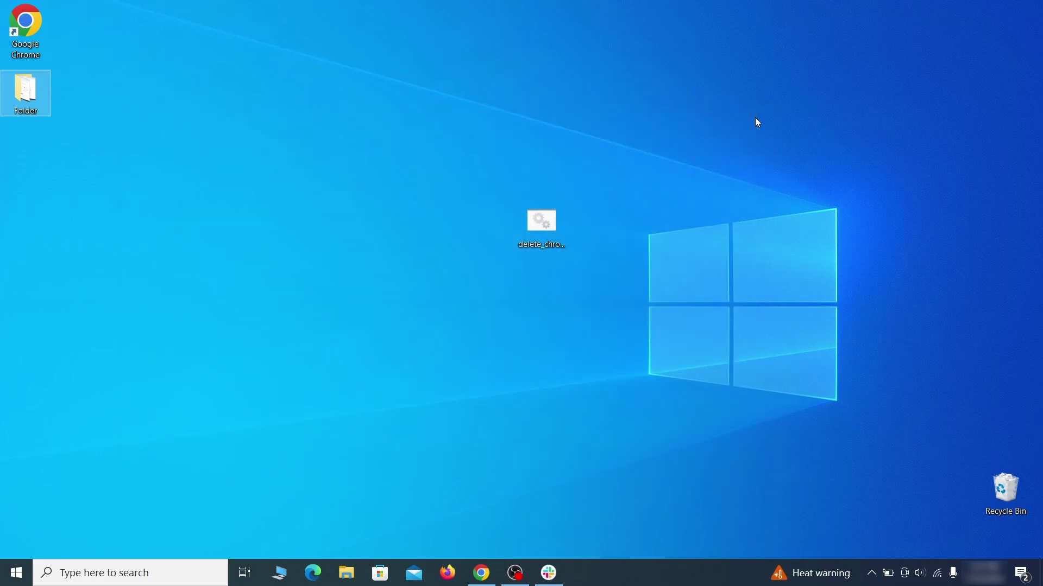
pyautogui.click(16, 573)
pyautogui.click(18, 535)
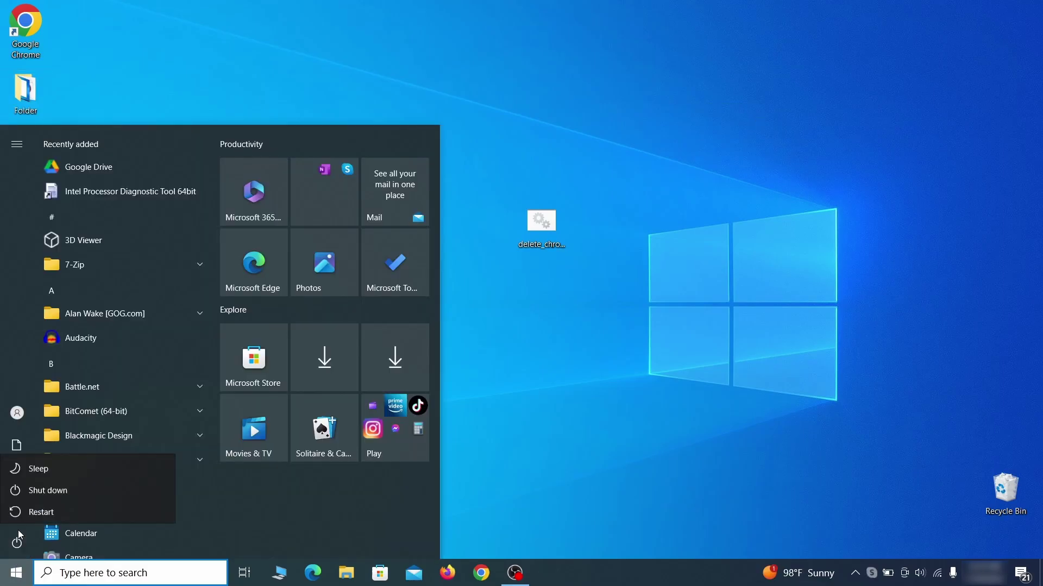
pyautogui.click(91, 508)
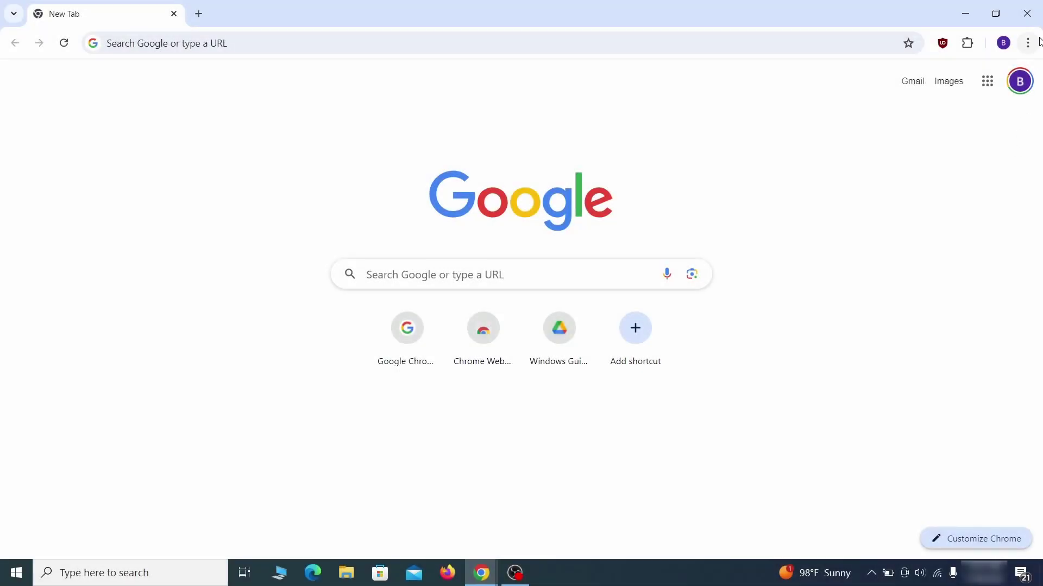
pyautogui.click(1027, 43)
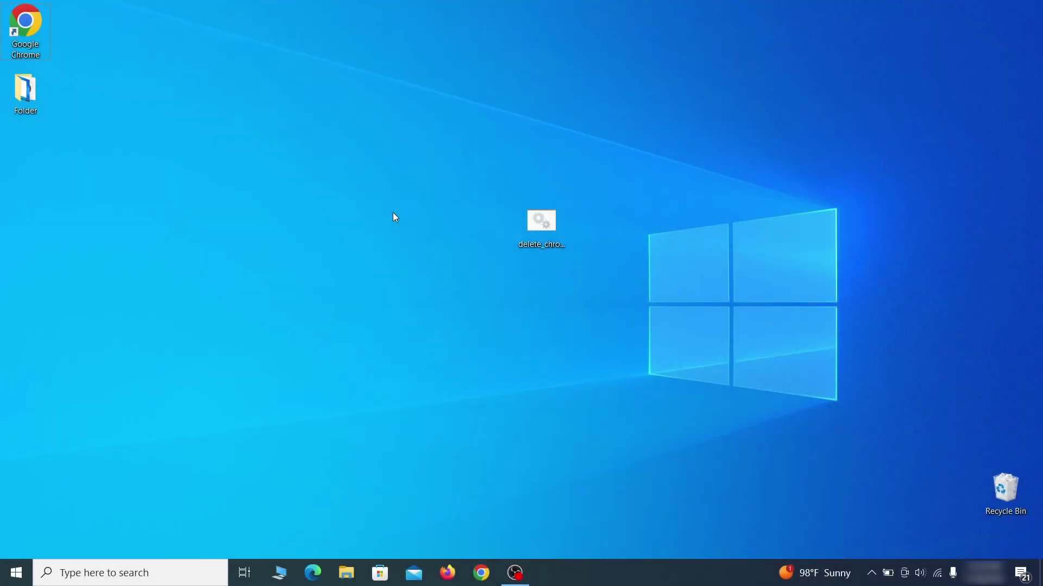
# Search 'reg' to launch Registry Editor after the reboot
pyautogui.press('super')
pyautogui.write('reg')
pyautogui.press('Return')
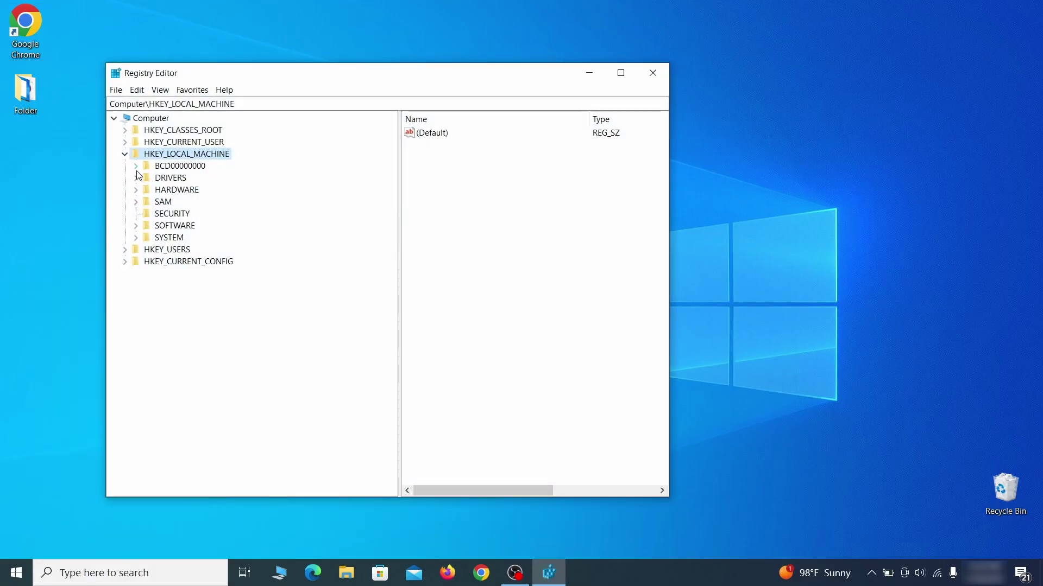
# Expand BCD00000000 > Objects > {b2721d73…} > Elements in the registry tree
pyautogui.click(136, 166)
pyautogui.click(146, 189)
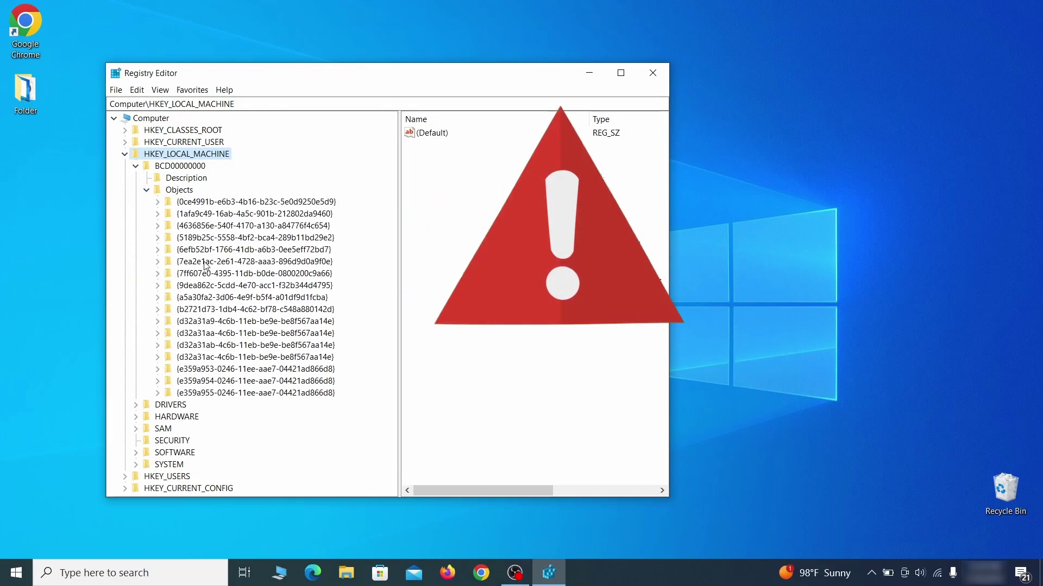
pyautogui.click(157, 309)
pyautogui.click(169, 333)
# Select key 12000004, start deleting it, then answer No to keep it
pyautogui.click(219, 369)
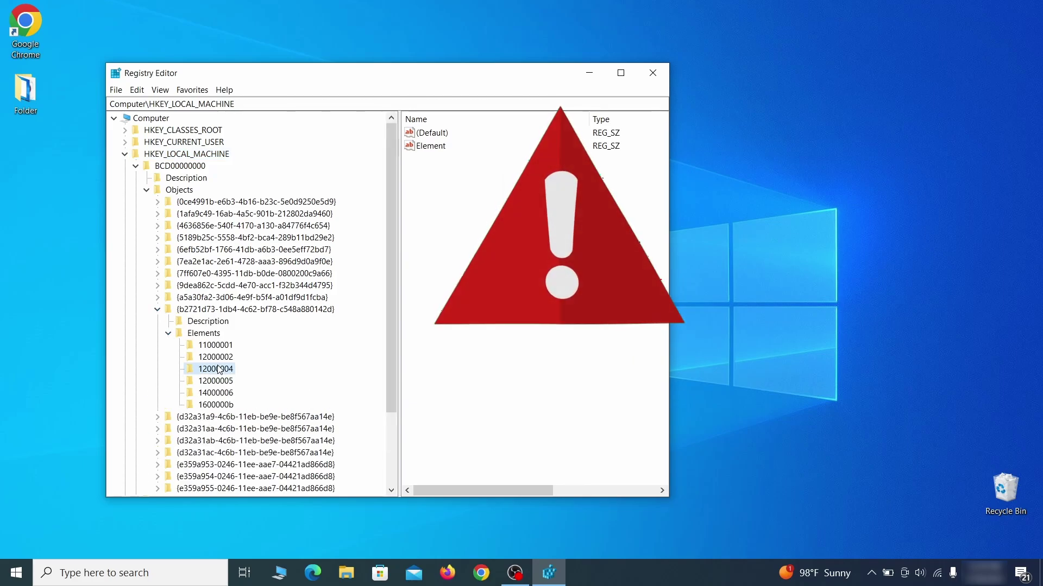
pyautogui.rightClick(219, 369)
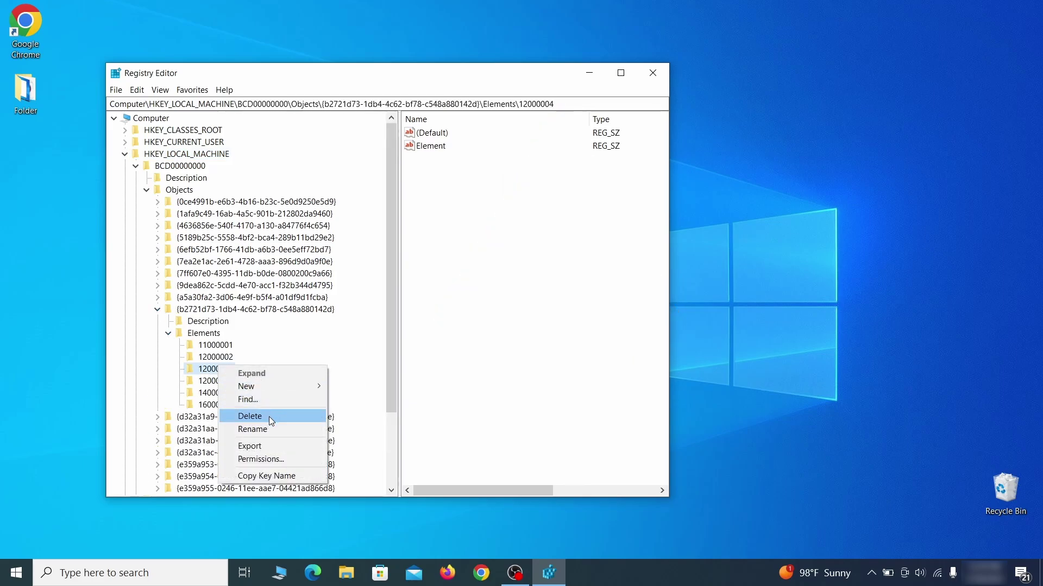
pyautogui.click(269, 416)
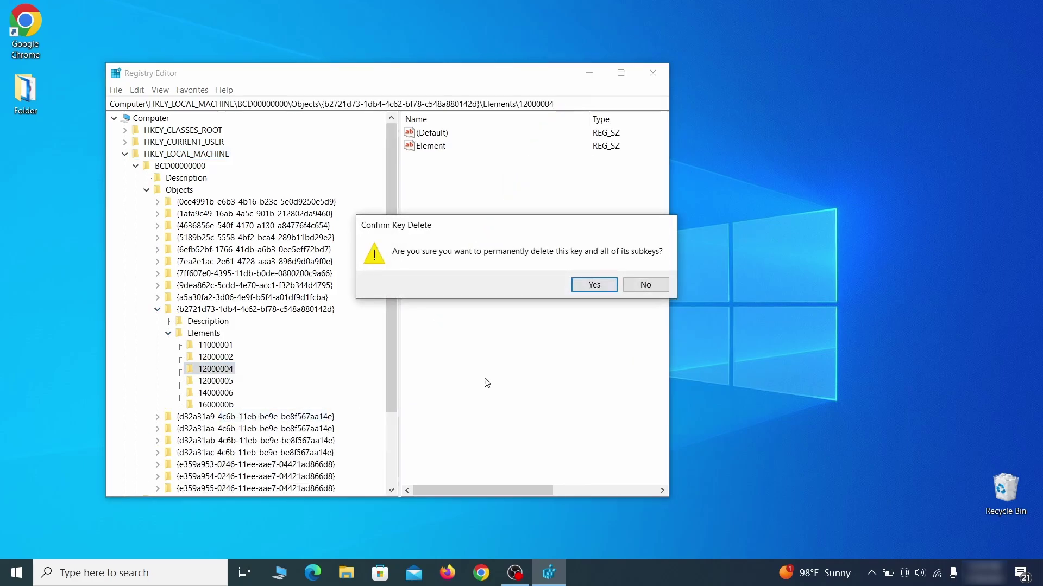
pyautogui.click(646, 286)
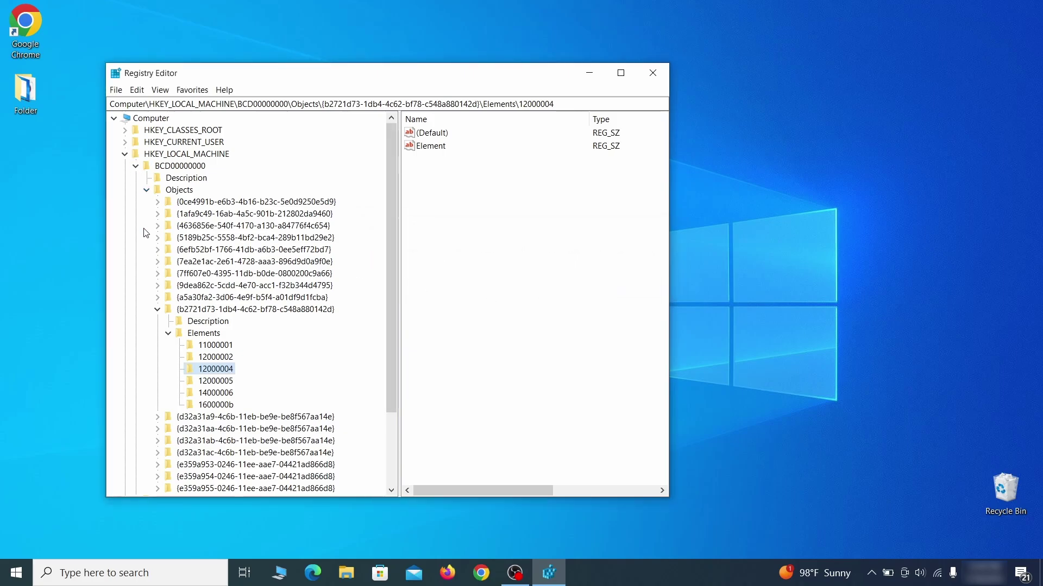
pyautogui.scroll(-3, 146, 270)
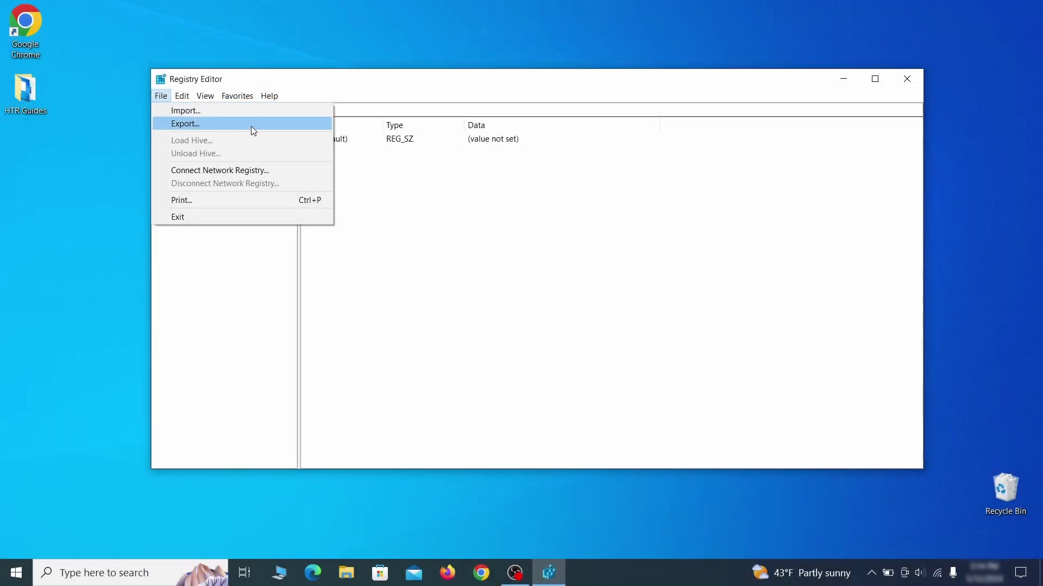
# Export HKEY_CURRENT_USER as Registry Backup 1 on the desktop, then choose File > Import
pyautogui.click(251, 124)
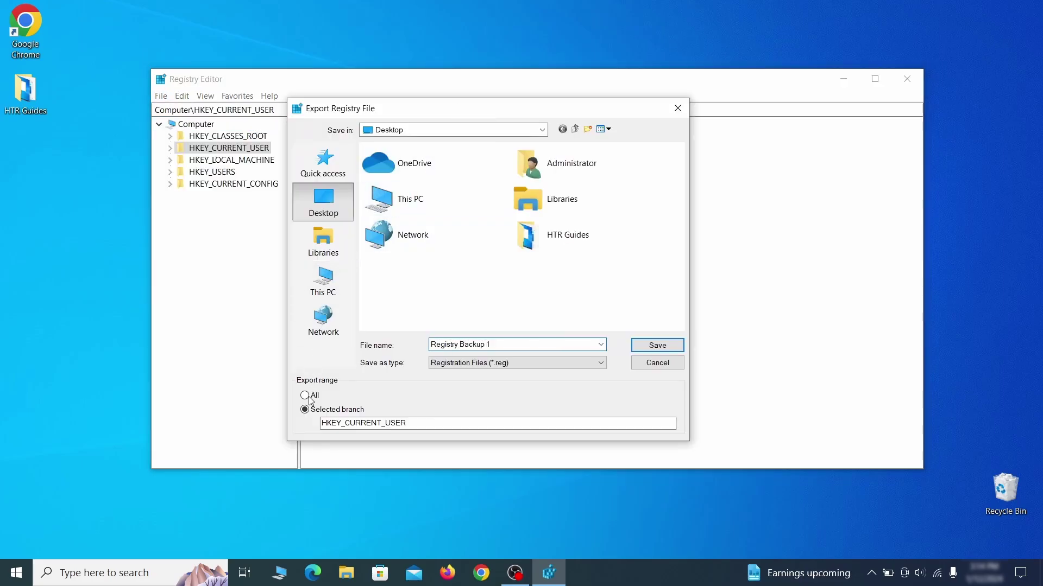
pyautogui.press('Return')
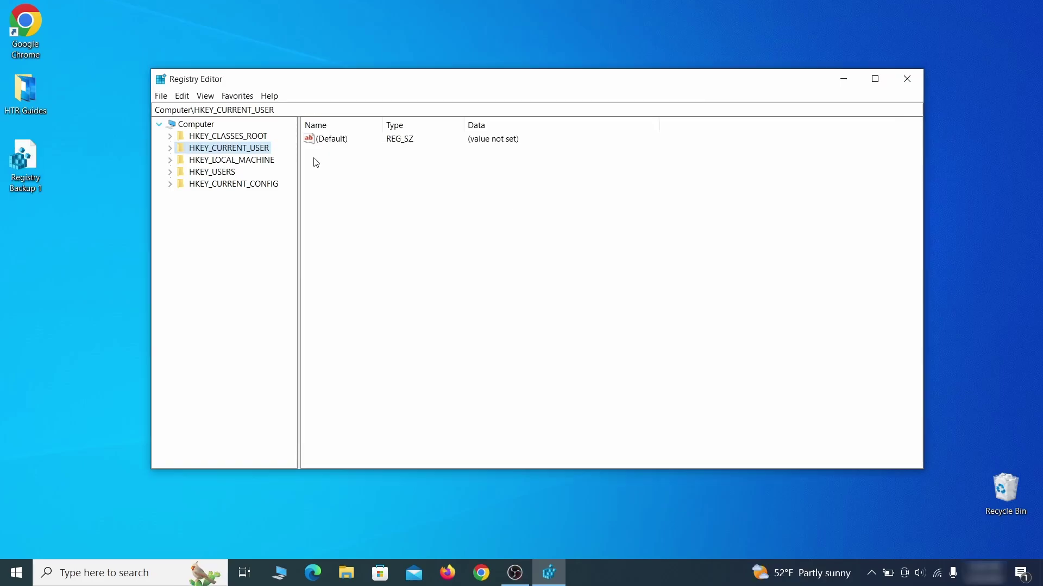
pyautogui.click(161, 96)
pyautogui.click(227, 117)
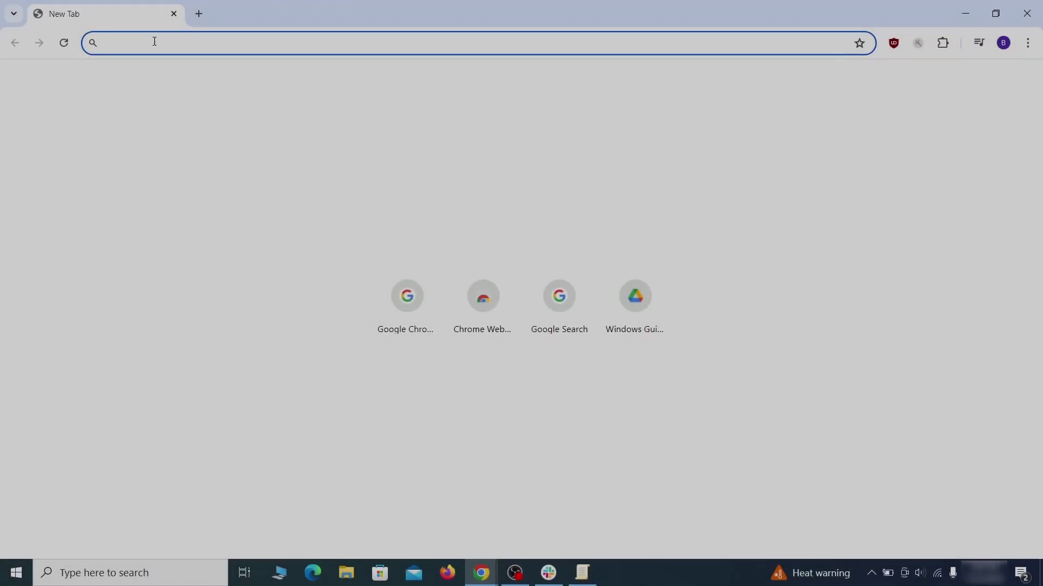
# Load chrome://policy and paste the HomepageLocation policy value into Notepad
pyautogui.write('ch')
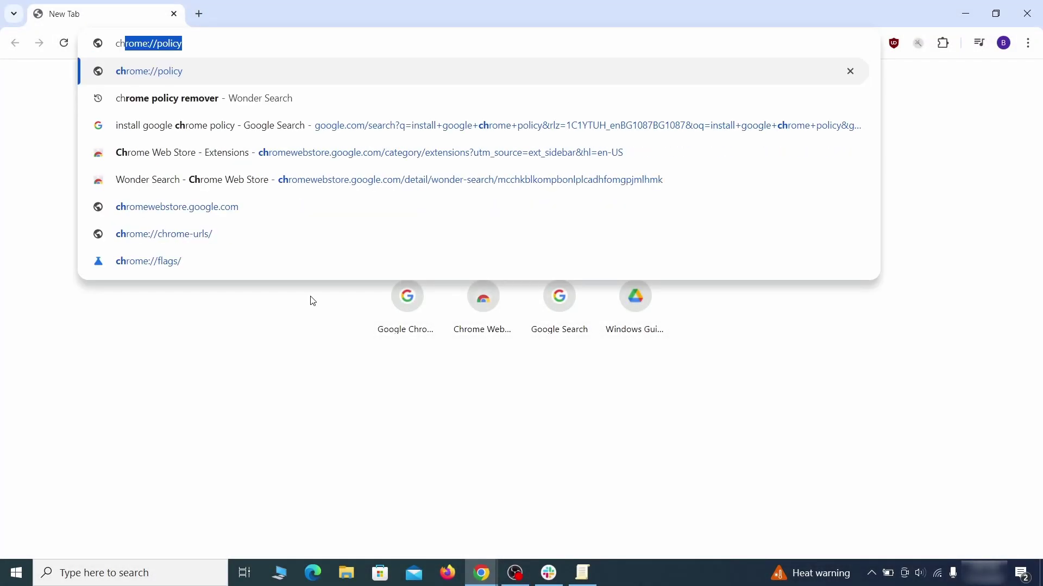
pyautogui.press('Return')
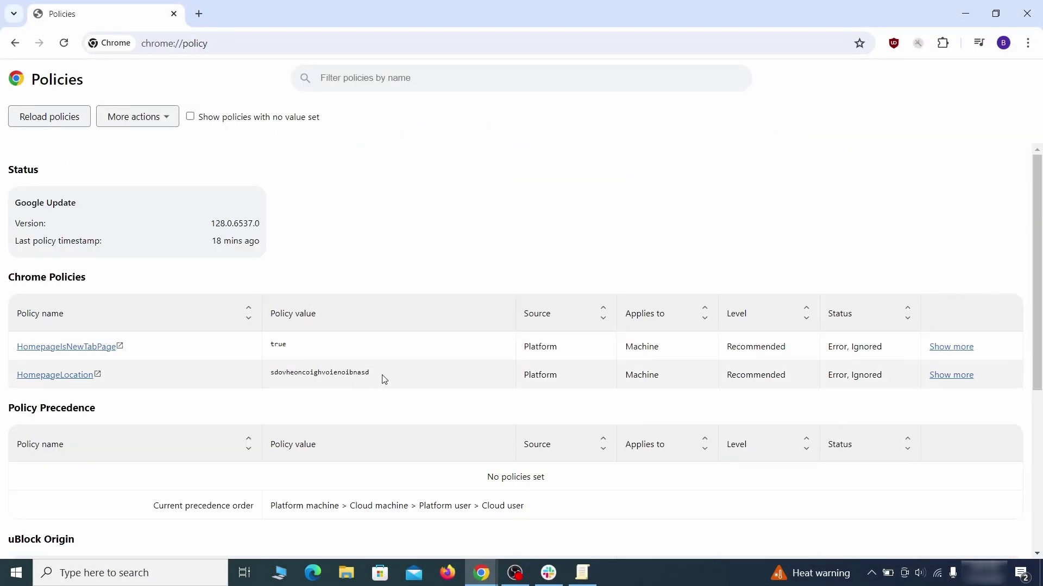
pyautogui.rightClick(289, 375)
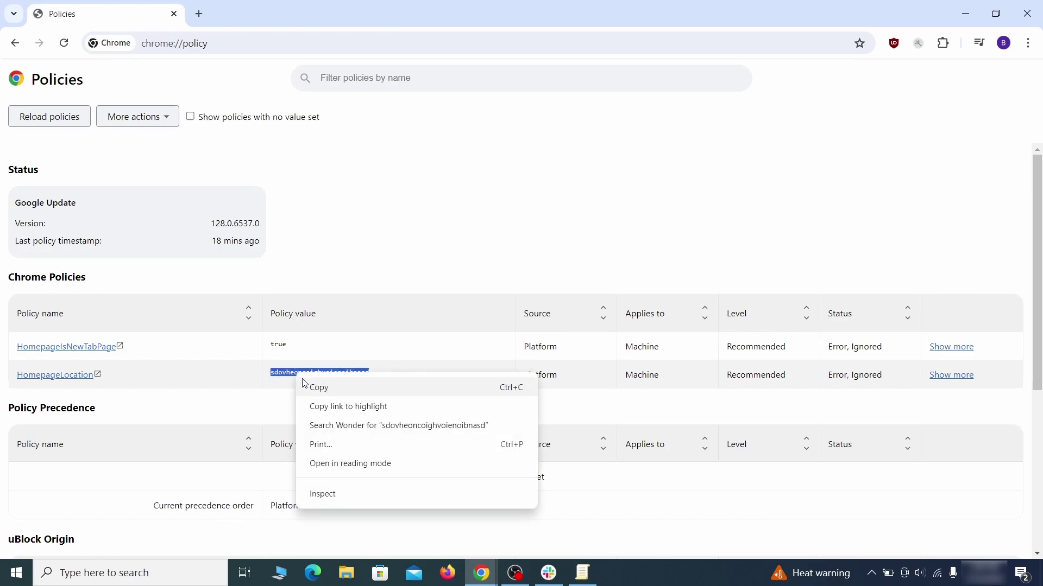
pyautogui.click(313, 386)
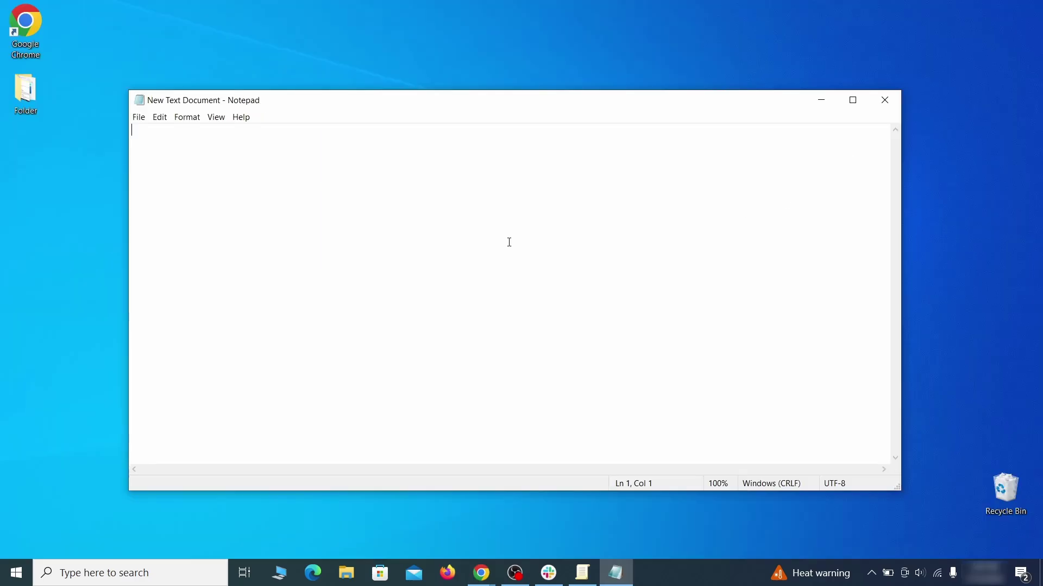
pyautogui.rightClick(509, 242)
pyautogui.click(530, 289)
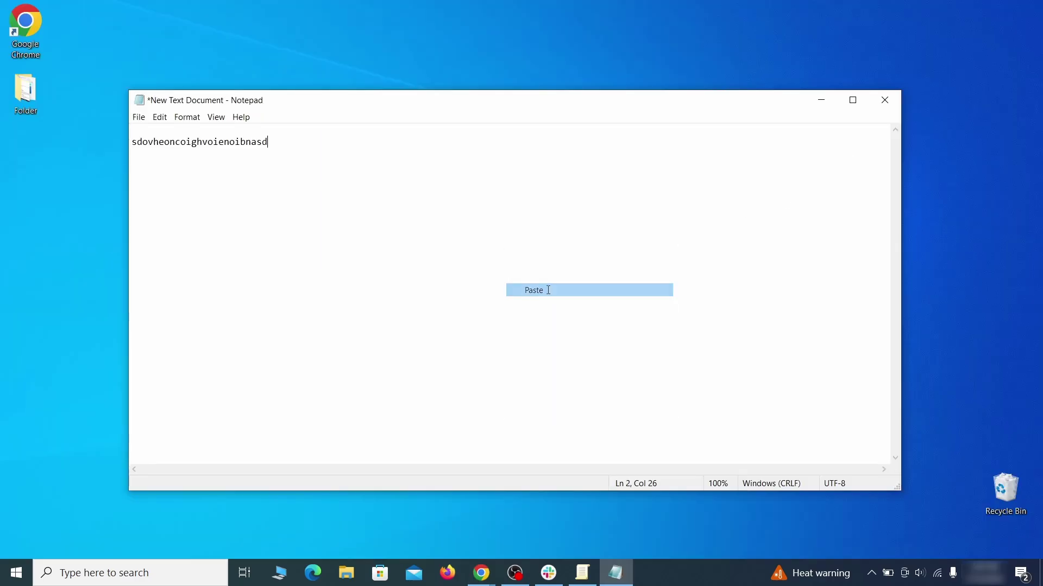
# Open Chrome's Manage Extensions page and turn on Developer mode
pyautogui.click(820, 103)
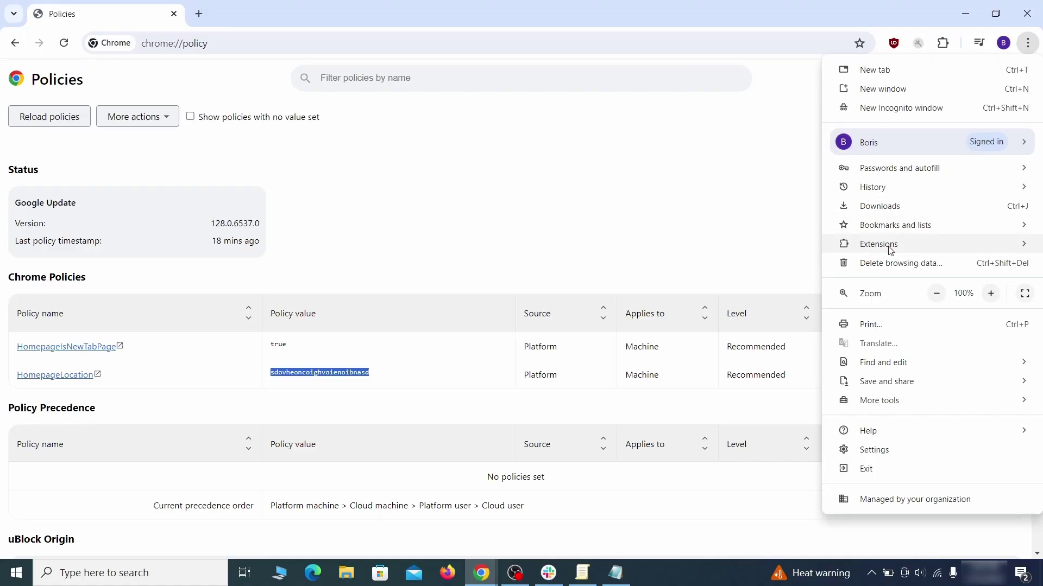
pyautogui.moveTo(890, 245)
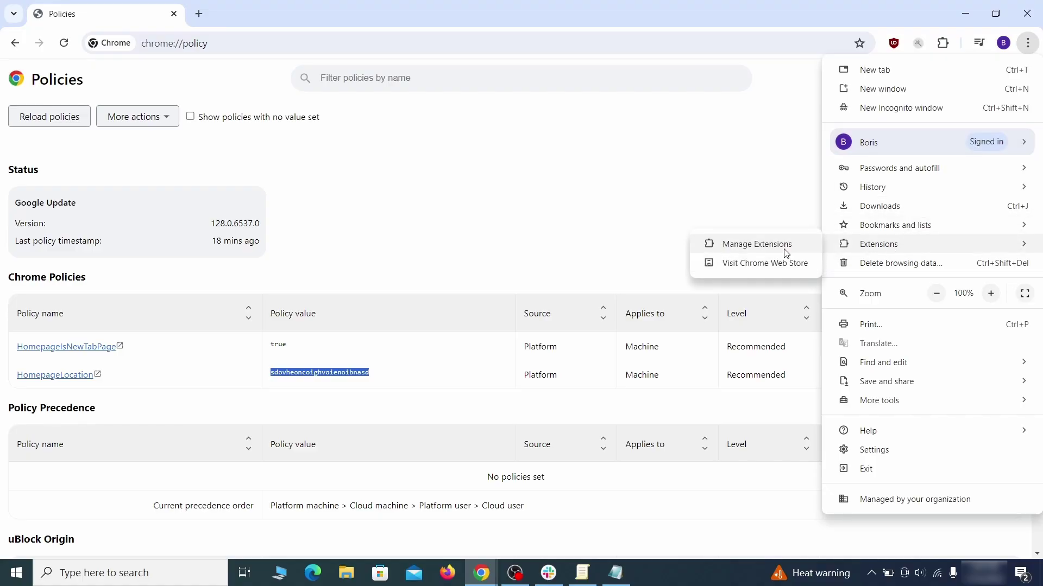
pyautogui.click(757, 245)
pyautogui.click(1025, 78)
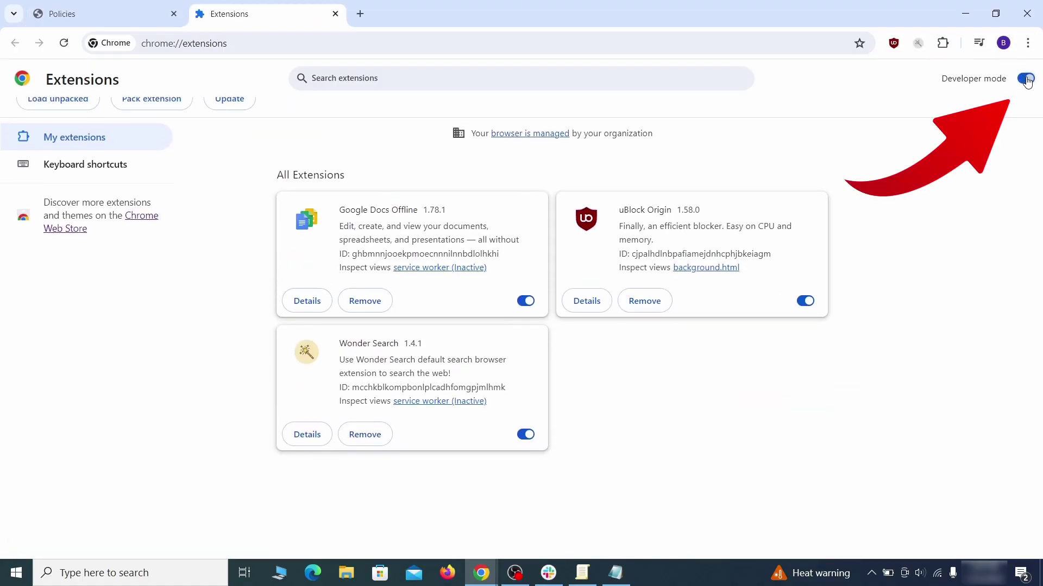
# Copy the Wonder Search extension ID and paste it into Notepad
pyautogui.moveTo(352, 438); pyautogui.dragTo(500, 437)
pyautogui.rightClick(496, 437)
pyautogui.click(545, 323)
pyautogui.click(966, 14)
pyautogui.rightClick(308, 215)
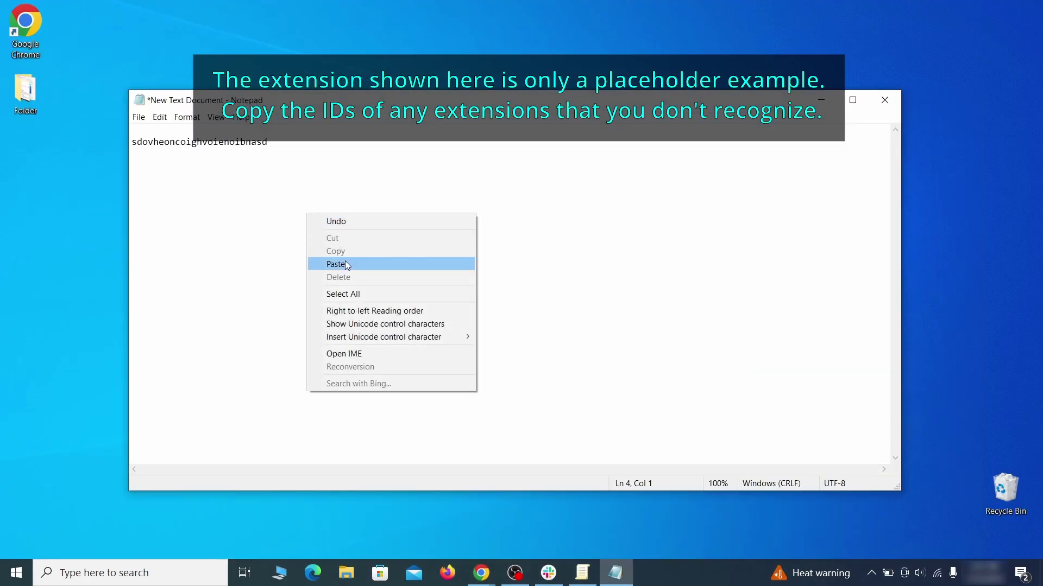
pyautogui.click(338, 264)
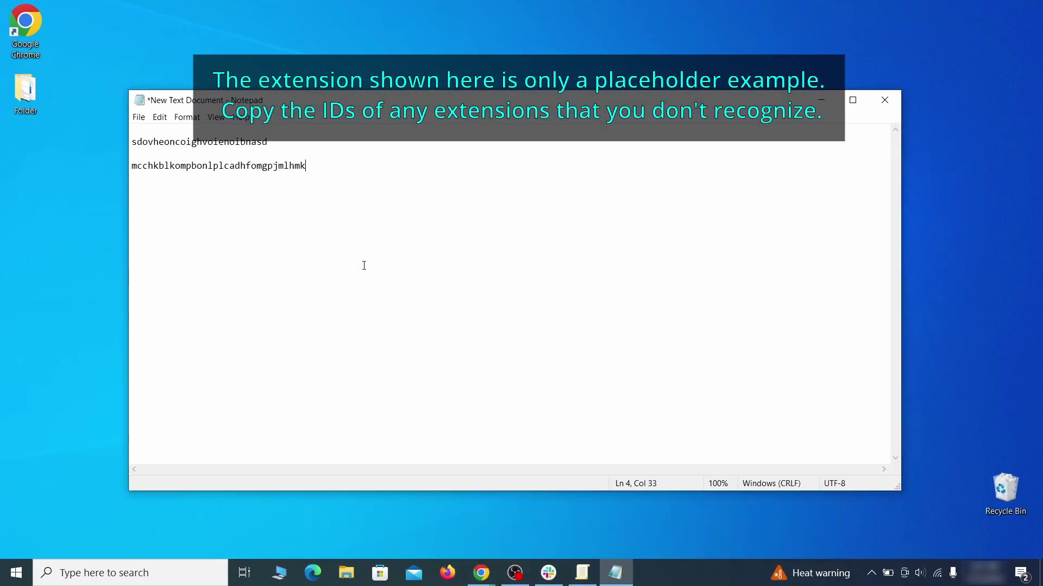
pyautogui.click(819, 102)
pyautogui.click(16, 574)
# Run Registry Editor (regedit) as administrator
pyautogui.write('regedit')
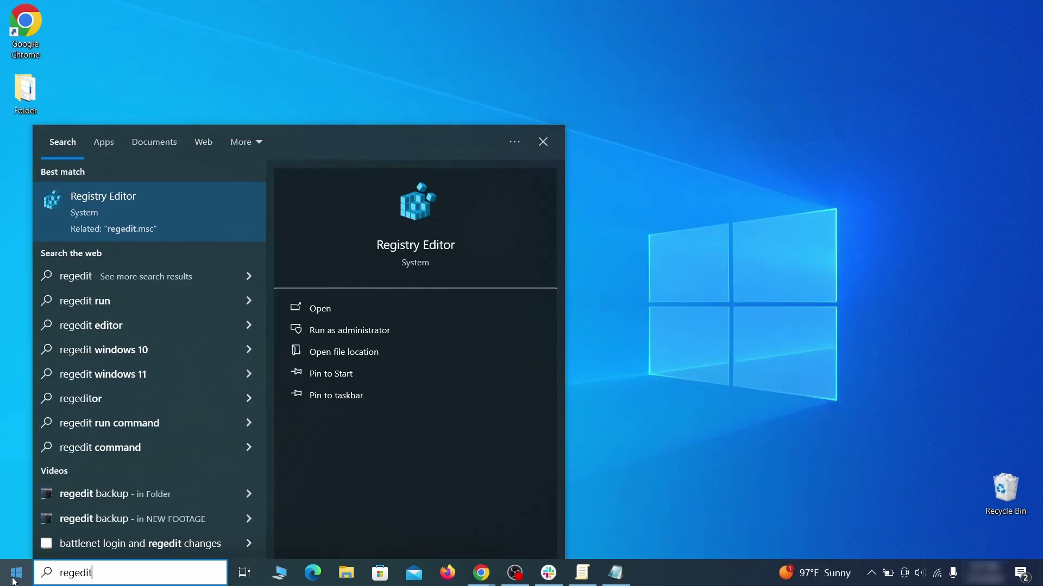
pyautogui.rightClick(211, 211)
pyautogui.click(239, 224)
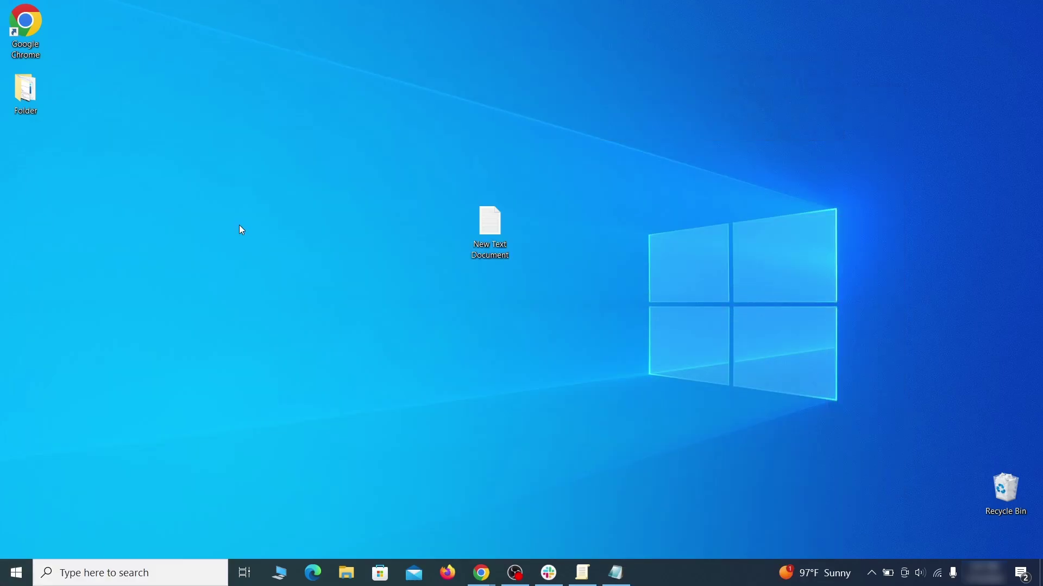
# Search the registry for the homepage value copied from Notepad
pyautogui.hotkey('ctrl', 'f')
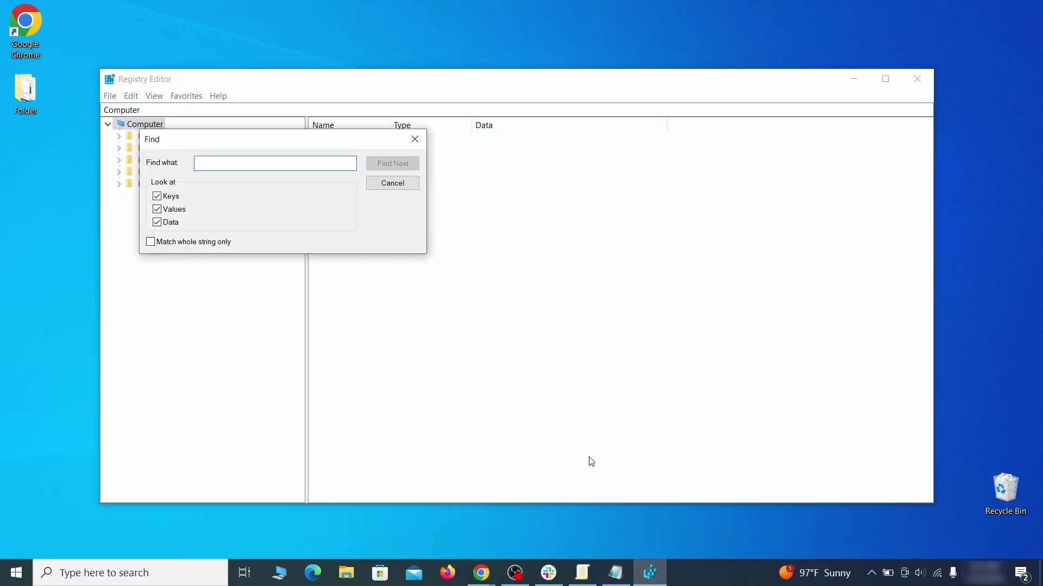
pyautogui.click(616, 574)
pyautogui.rightClick(233, 142)
pyautogui.click(262, 185)
pyautogui.click(105, 198)
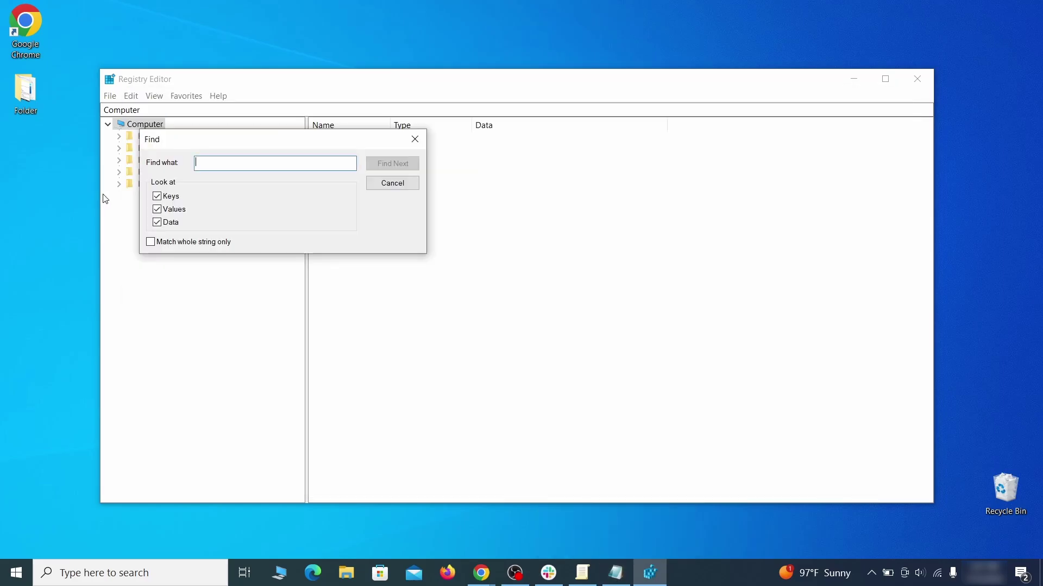
pyautogui.rightClick(231, 166)
pyautogui.click(271, 217)
pyautogui.click(402, 165)
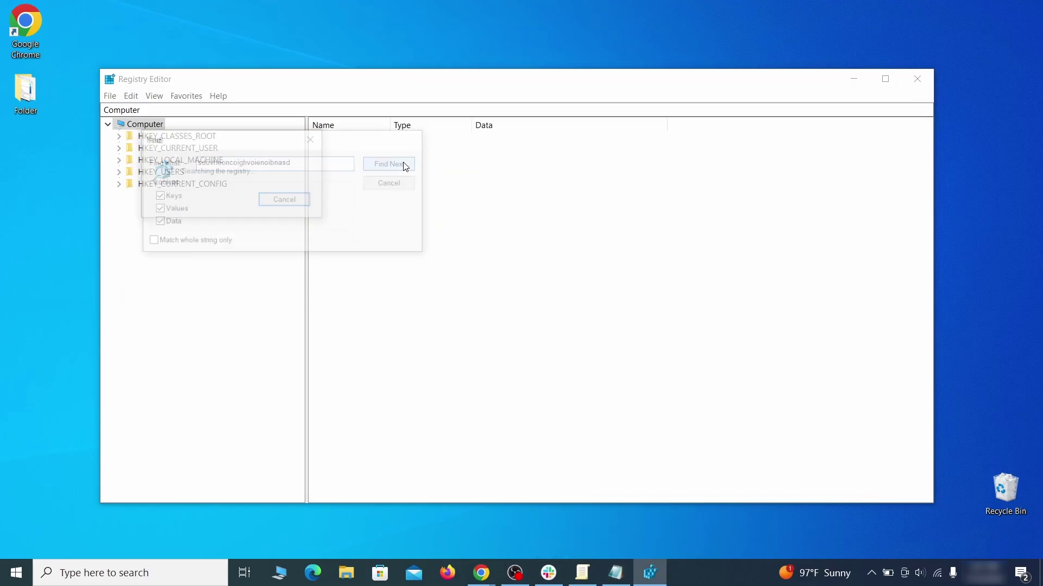
# Delete the Recommended policy key, then search the registry again for the value
pyautogui.rightClick(258, 330)
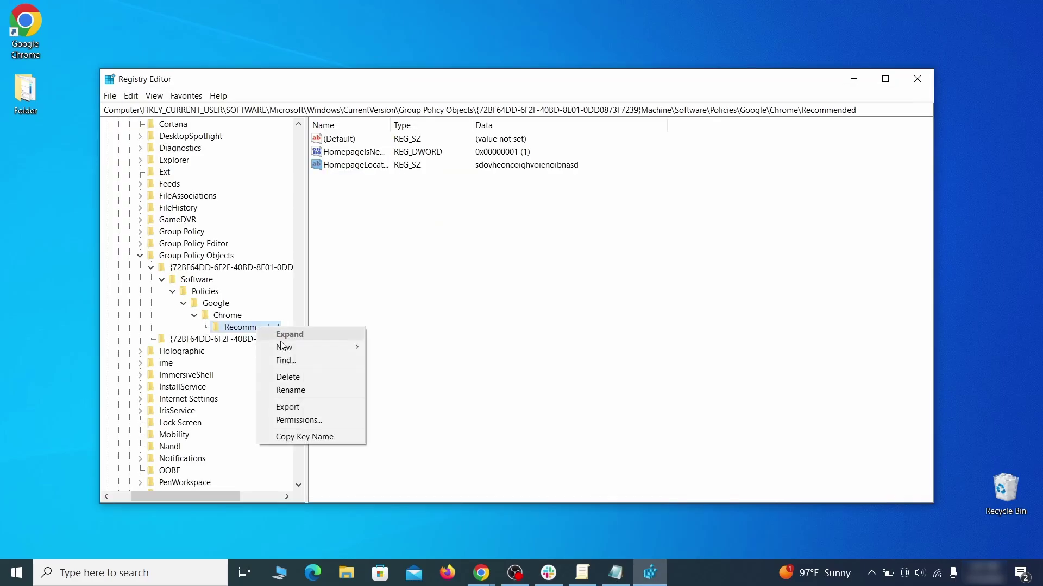
pyautogui.click(311, 375)
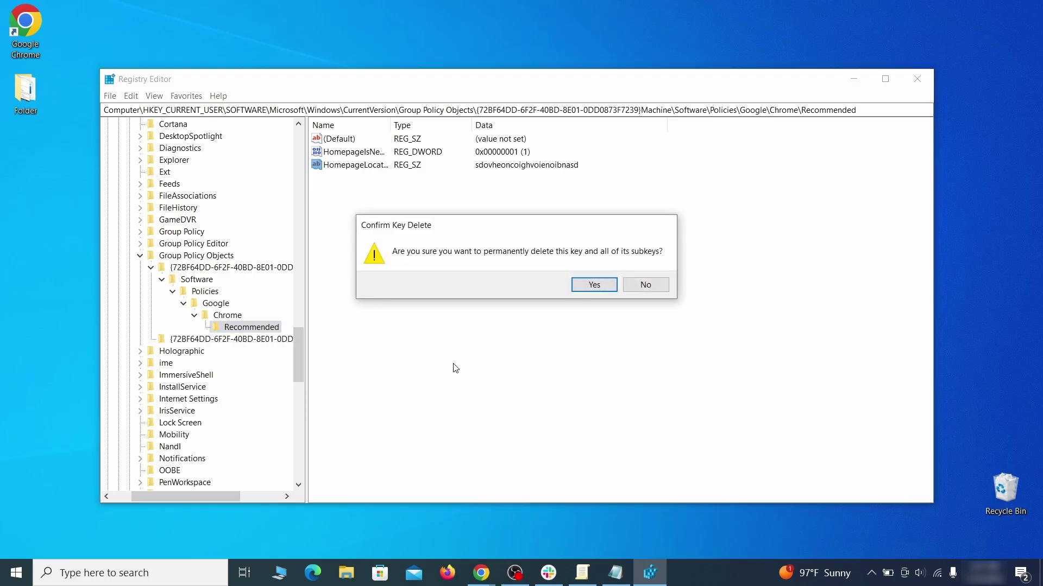
pyautogui.click(594, 285)
pyautogui.click(131, 95)
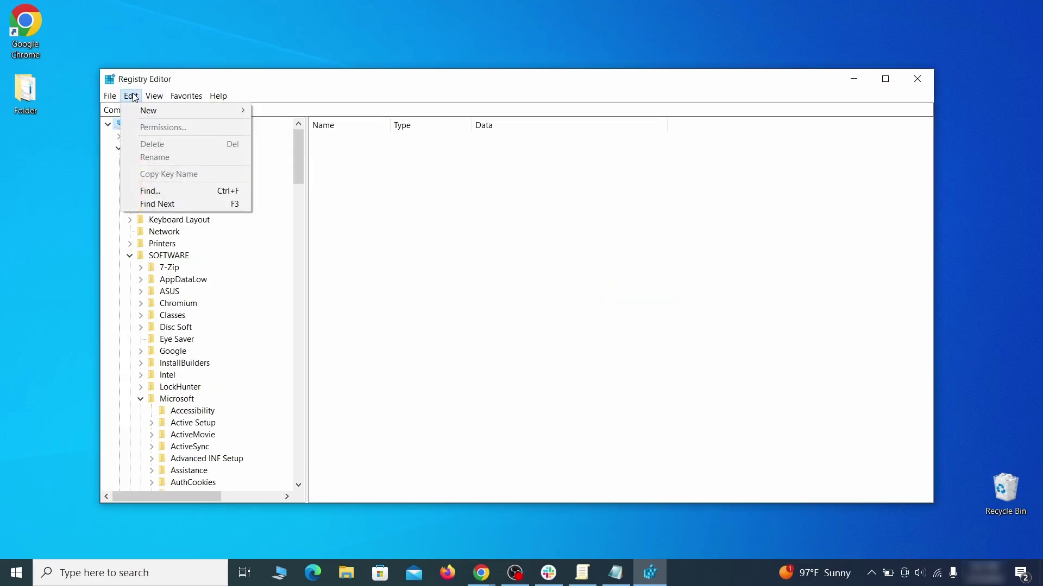
pyautogui.click(158, 192)
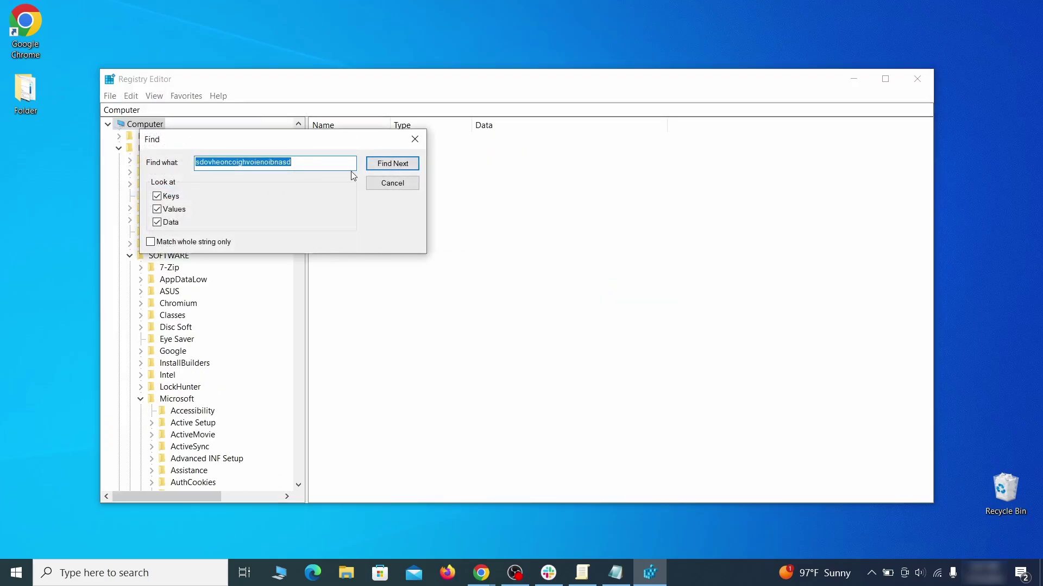
pyautogui.click(389, 168)
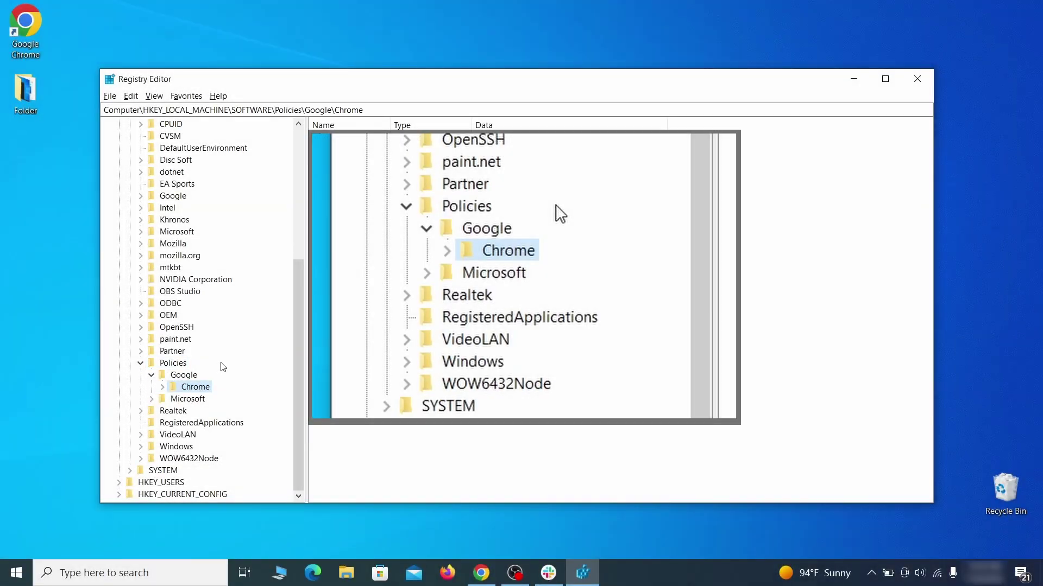
# Delete the Chrome key under HKLM\SOFTWARE\Policies\Google, confirming with Yes
pyautogui.rightClick(192, 386)
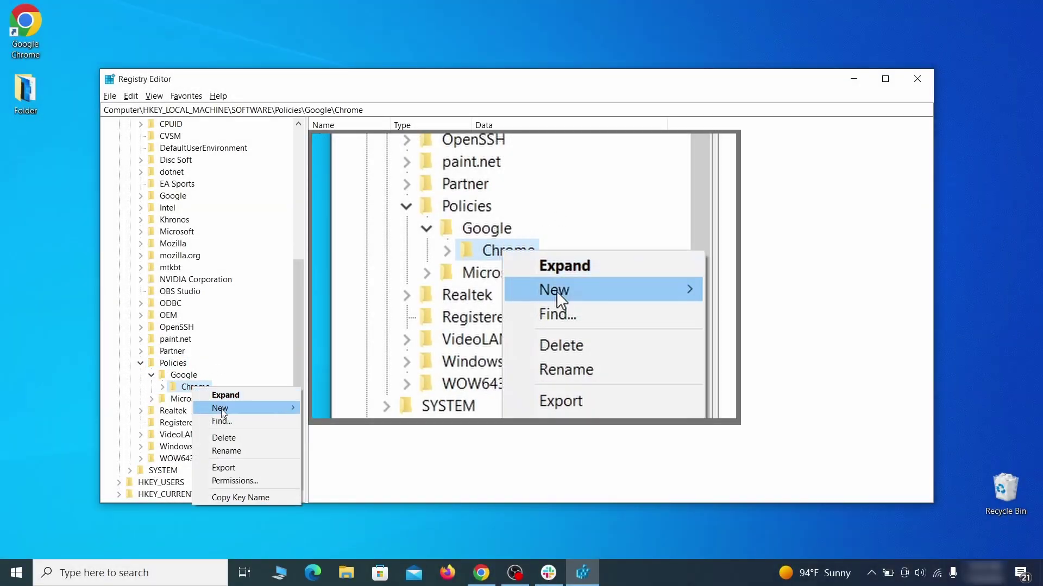
pyautogui.click(239, 438)
pyautogui.click(594, 284)
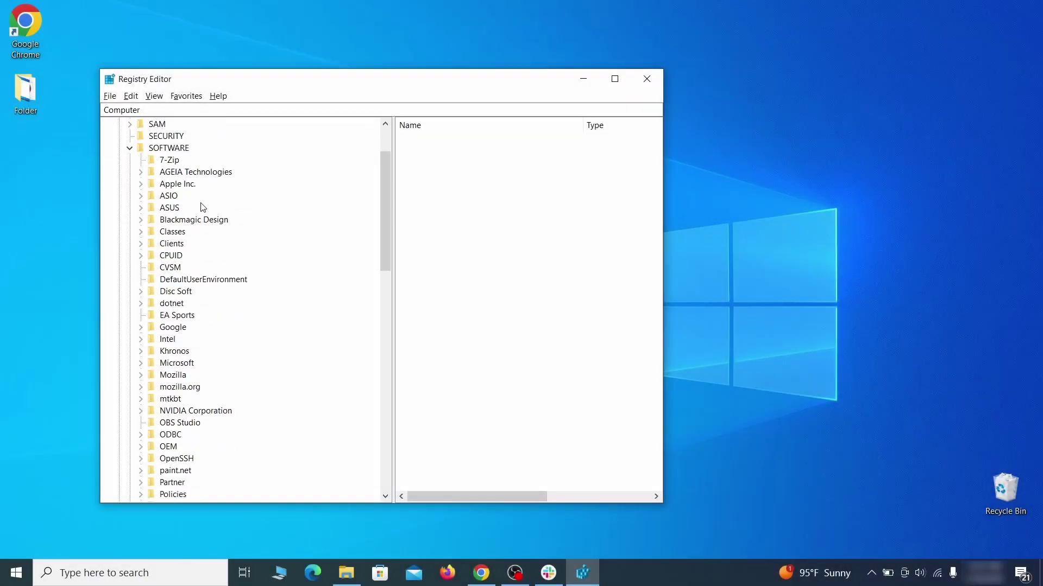
# Open ClientState key {430FD4D0-…} and delete its CloudManagementEnrollmentToken value
pyautogui.moveTo(385, 215); pyautogui.dragTo(377, 386)
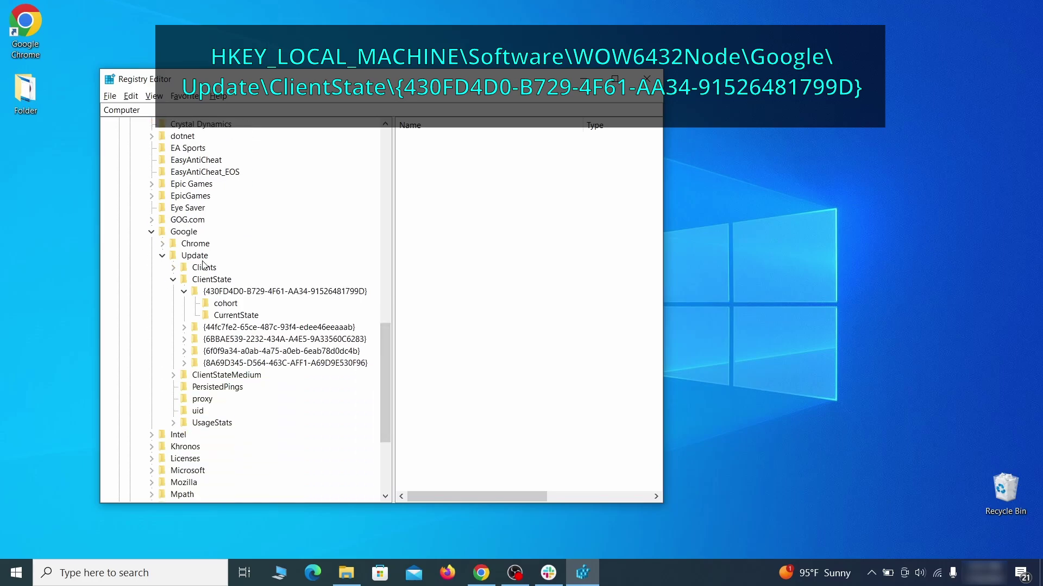
pyautogui.click(231, 293)
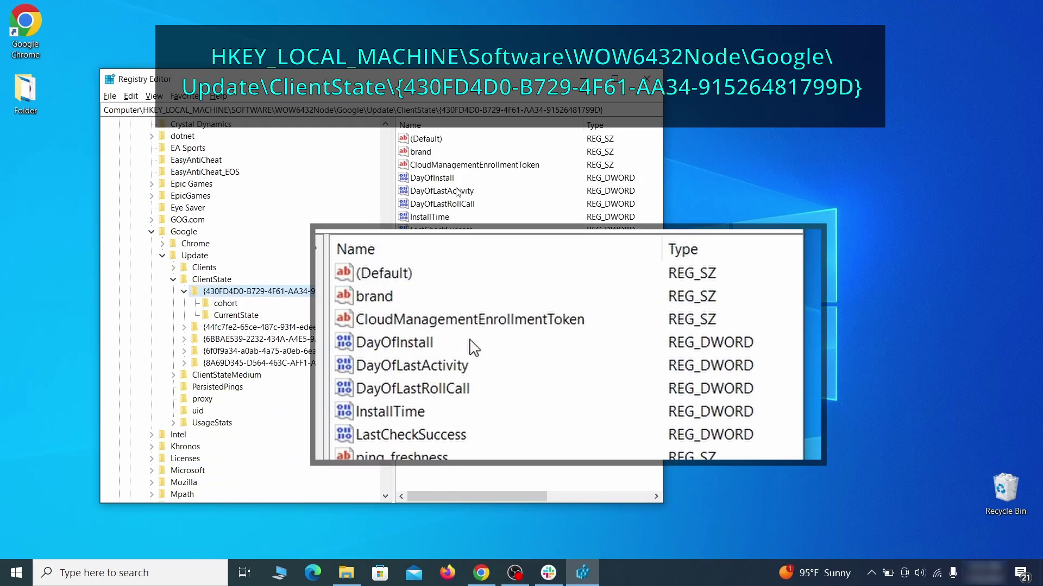
pyautogui.rightClick(530, 170)
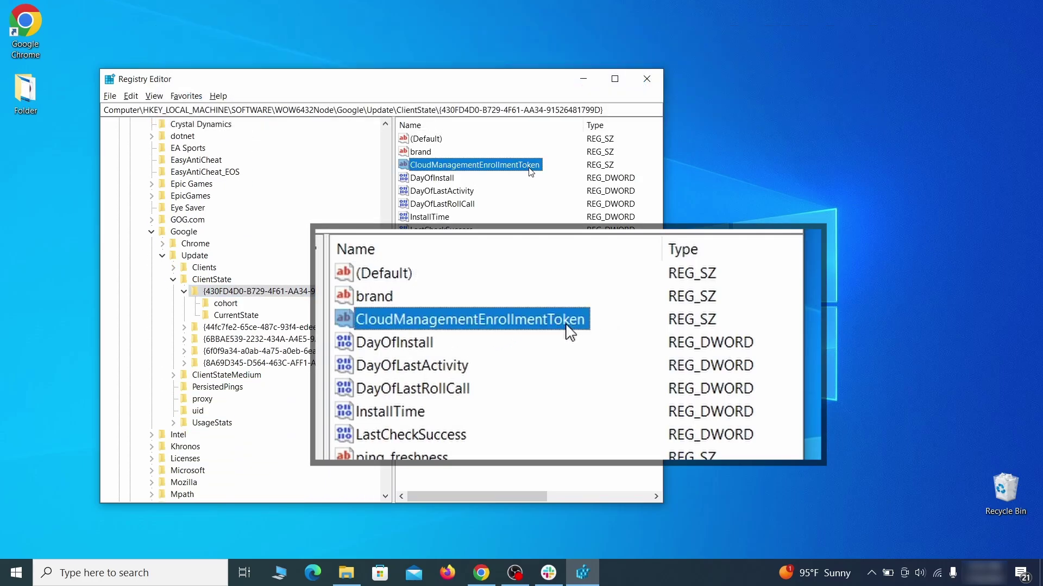
pyautogui.click(556, 207)
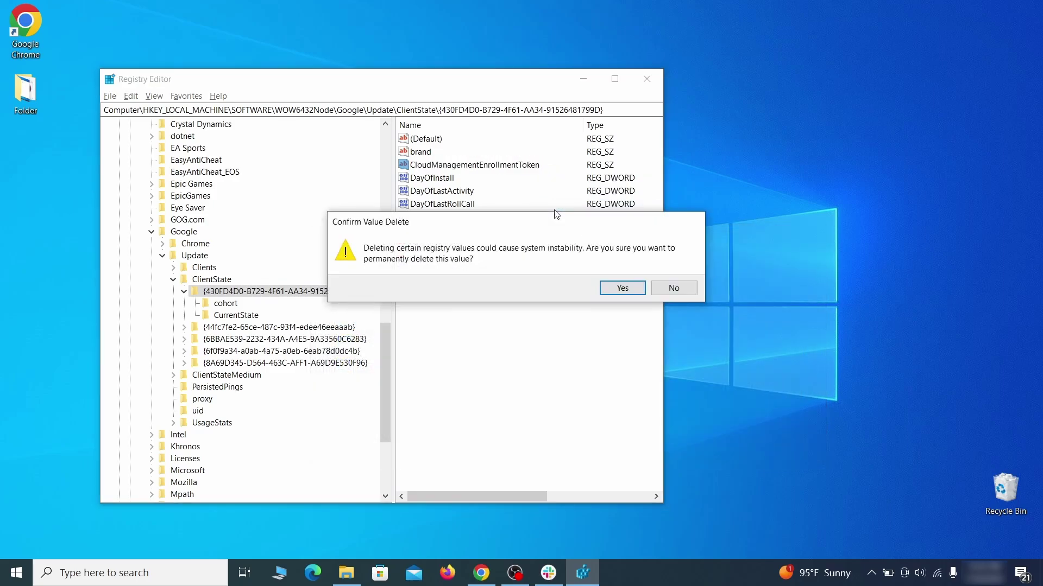
pyautogui.click(622, 288)
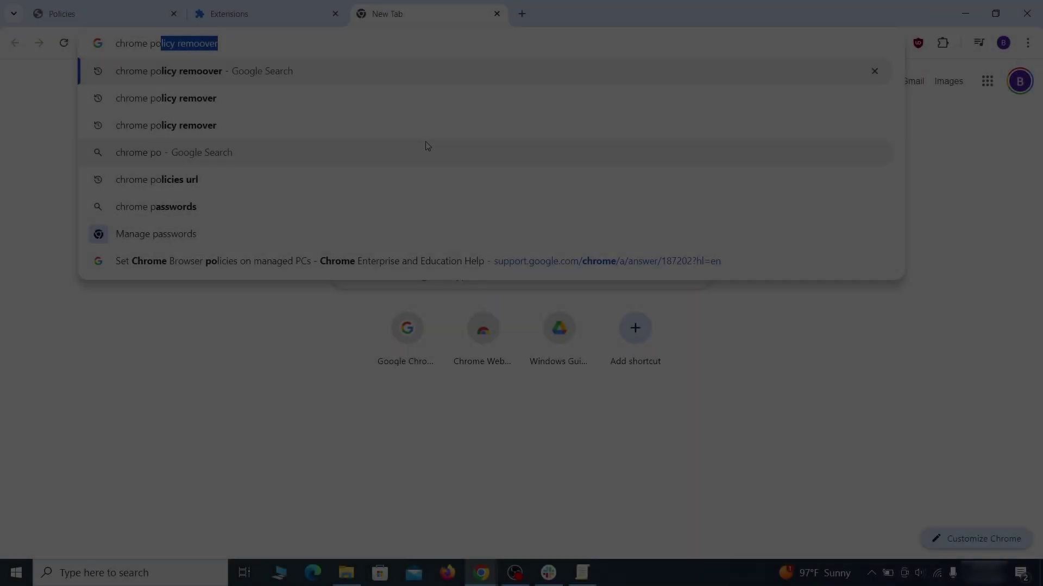
# Search 'chrome policy remover', open the Stefan vd page and download the Windows version
pyautogui.write('licy remov')
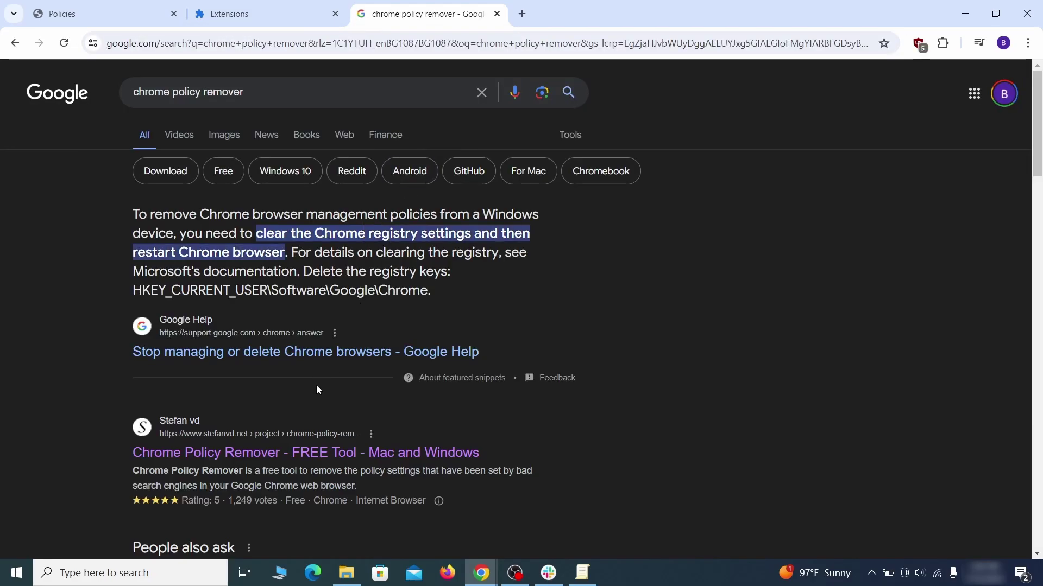
pyautogui.click(308, 455)
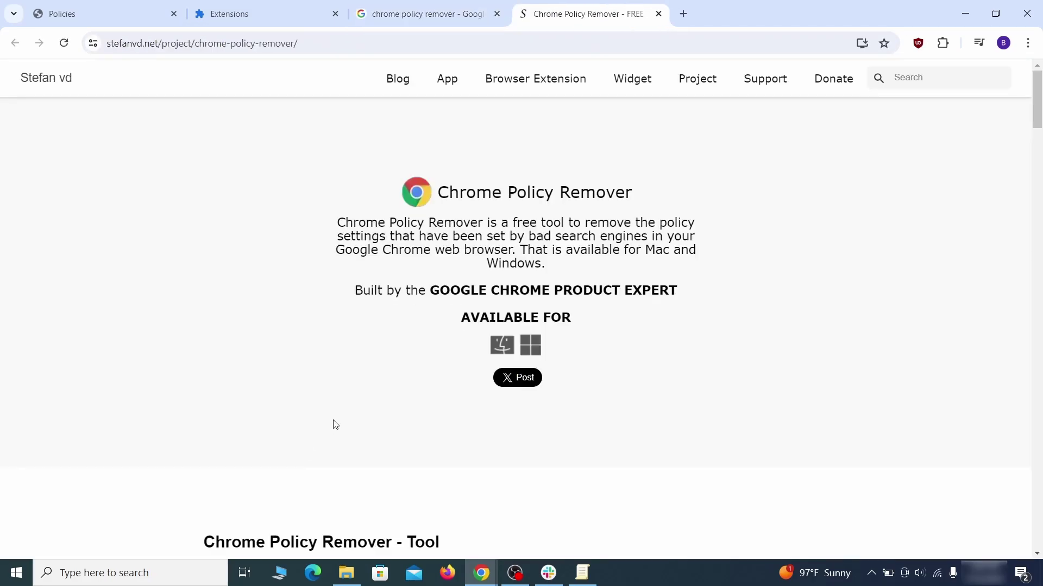
pyautogui.scroll(-5, 335, 410)
pyautogui.scroll(-20, 339, 415)
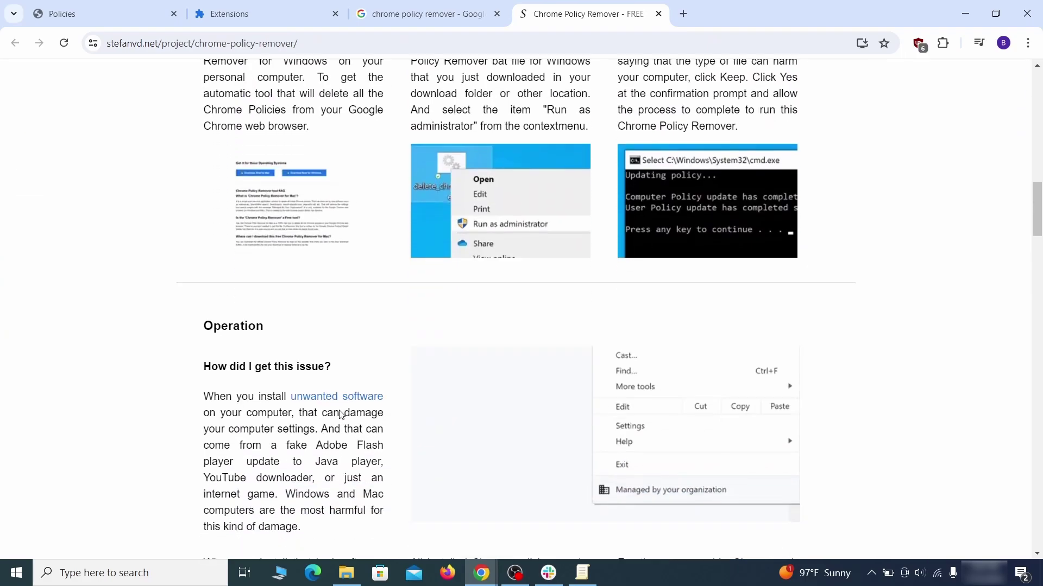
pyautogui.scroll(-10, 340, 416)
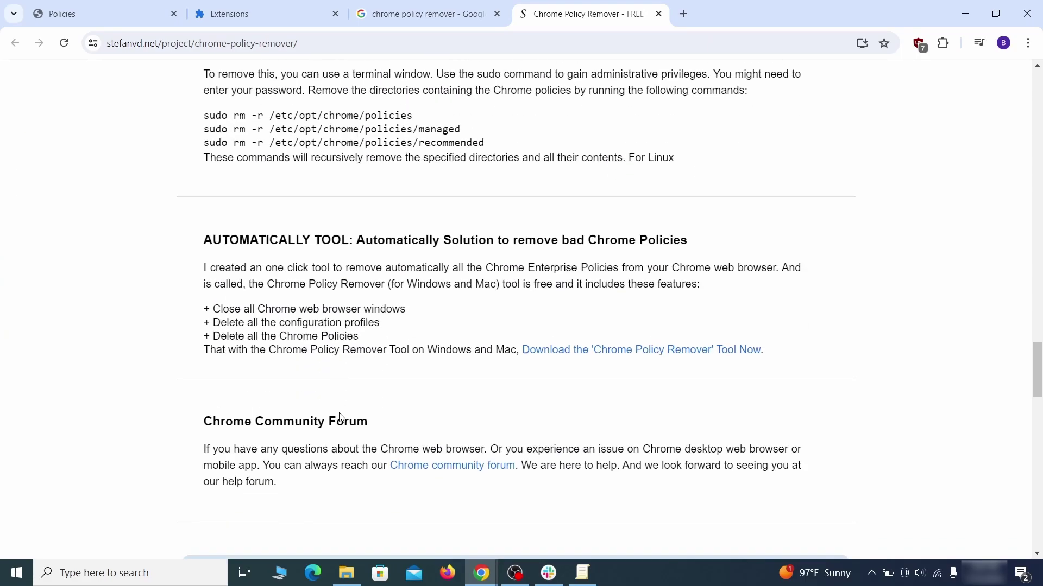
pyautogui.scroll(-10, 340, 417)
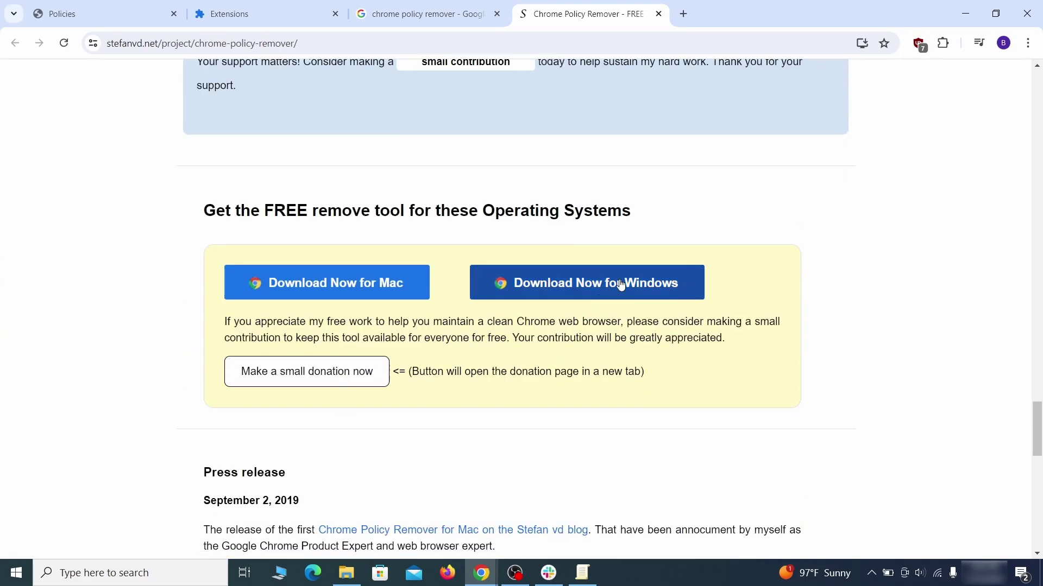
pyautogui.click(622, 283)
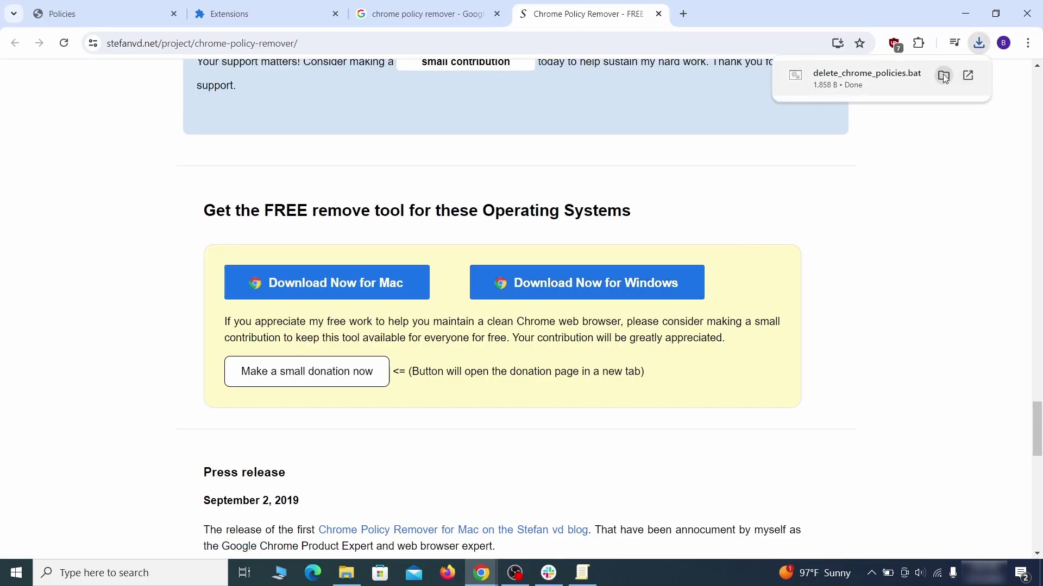
# Move delete_chrome_policies.bat from Downloads onto the desktop
pyautogui.click(944, 78)
pyautogui.click(959, 12)
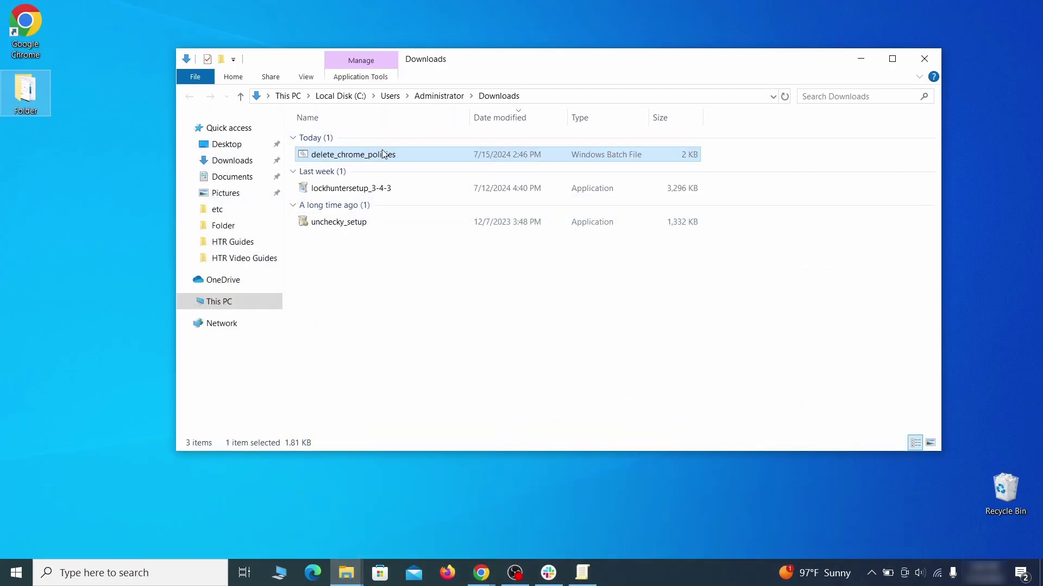
pyautogui.moveTo(356, 165); pyautogui.dragTo(85, 337)
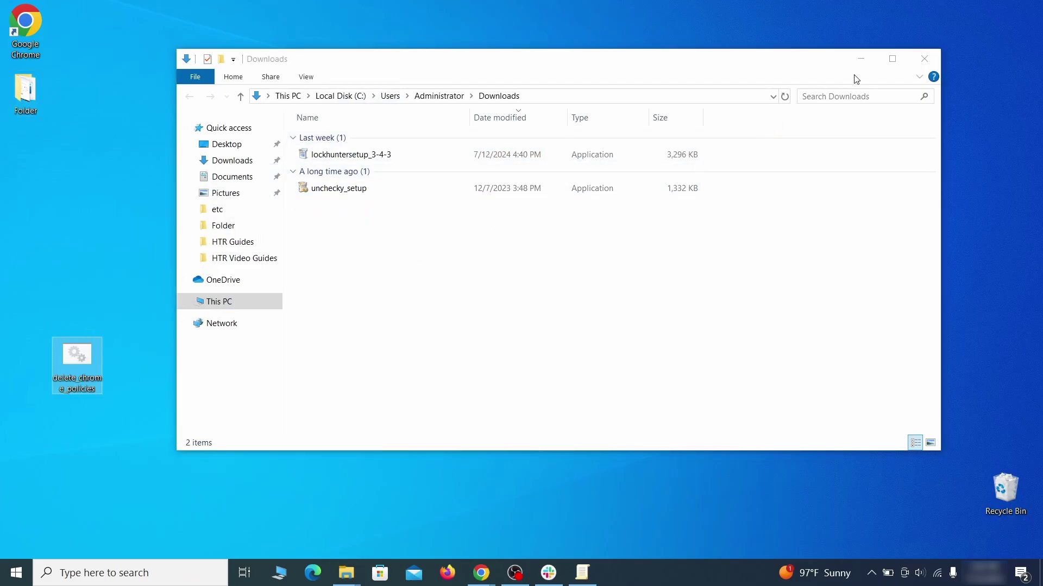
pyautogui.click(925, 59)
pyautogui.moveTo(505, 218); pyautogui.dragTo(546, 231)
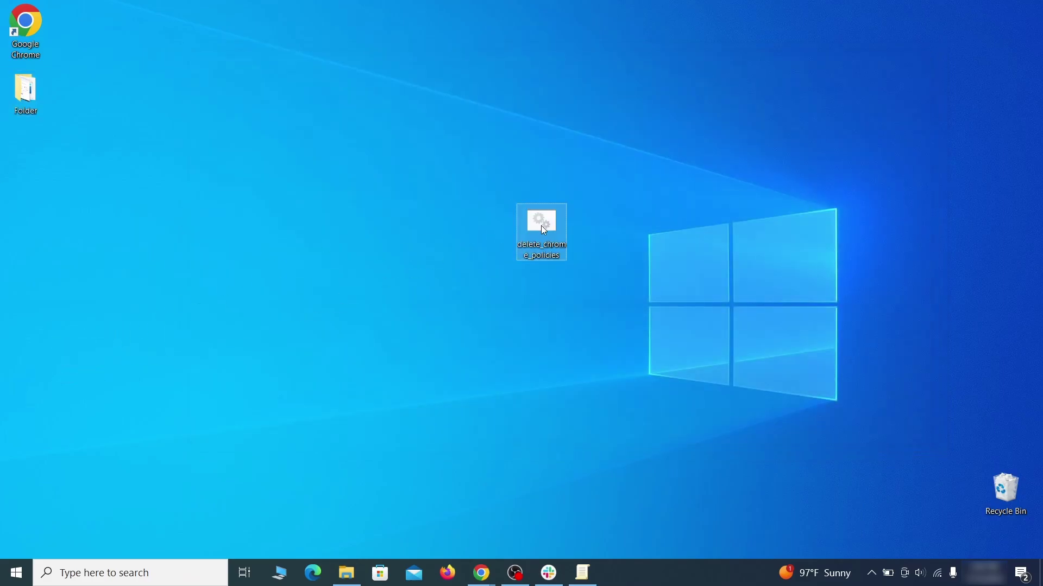
# Run the batch file as administrator via Run anyway, then close the finished command window
pyautogui.rightClick(554, 225)
pyautogui.click(617, 278)
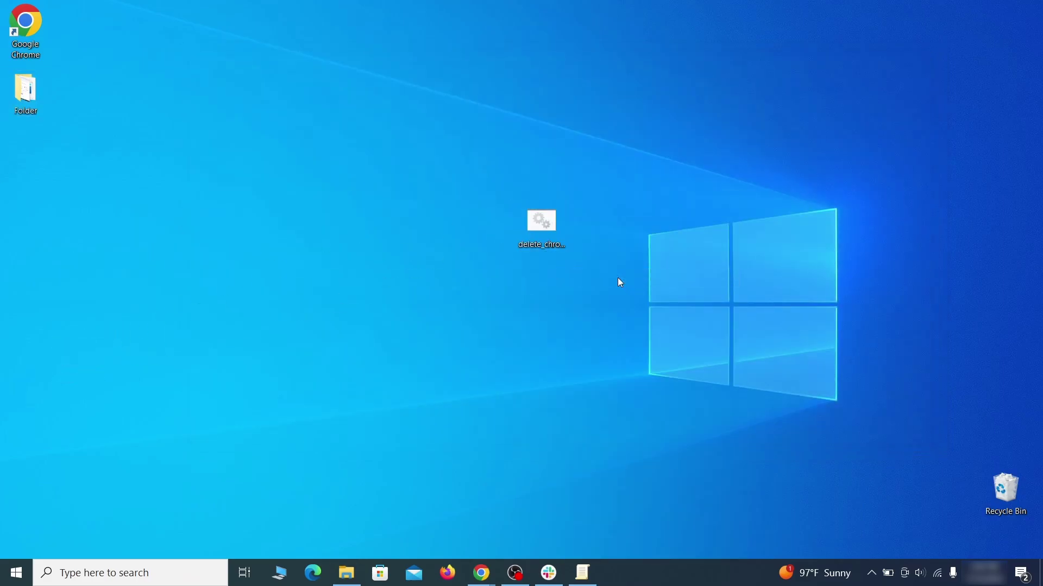
pyautogui.click(380, 188)
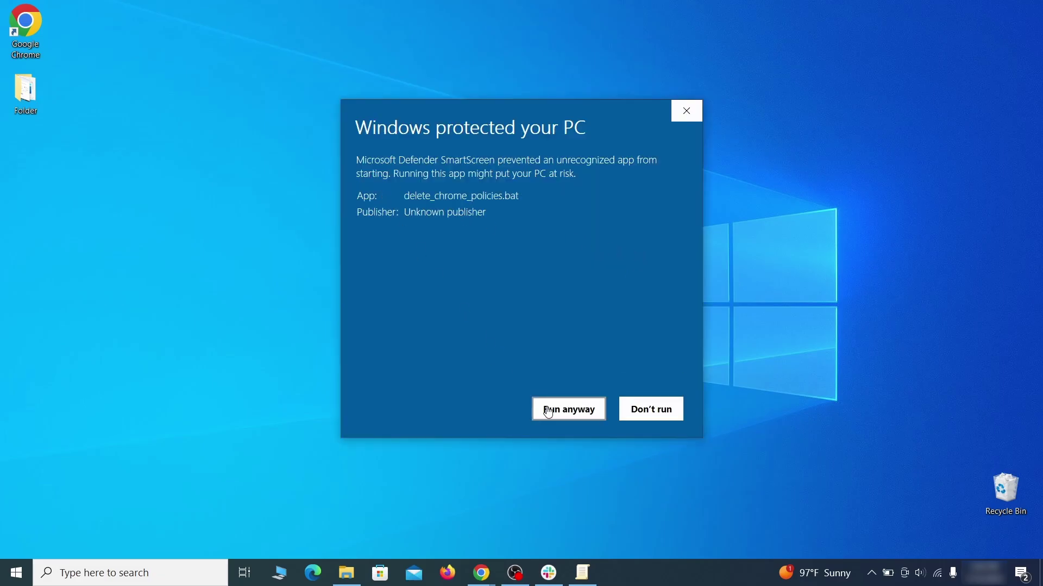
pyautogui.click(569, 409)
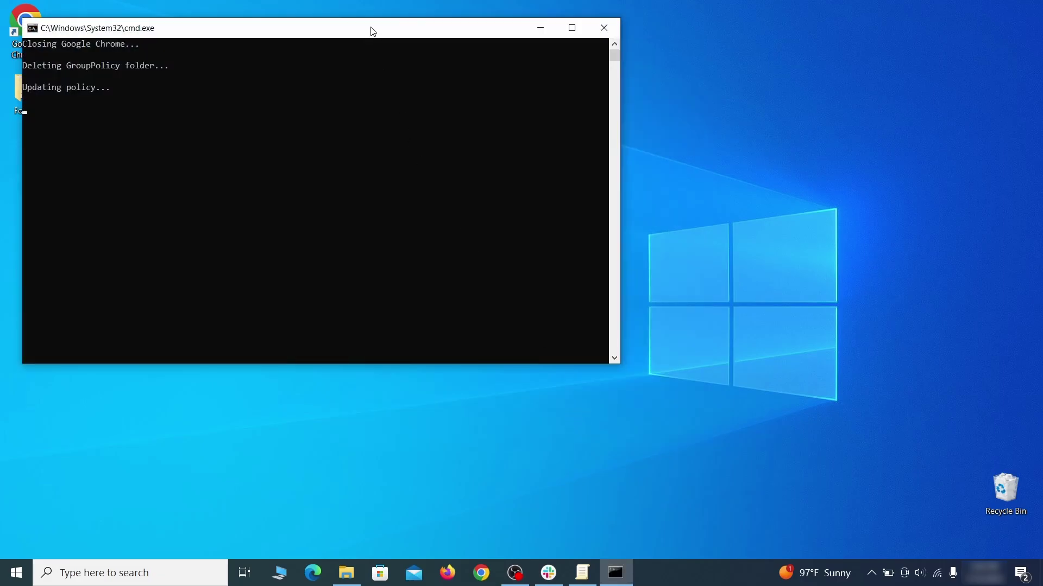
pyautogui.moveTo(373, 31); pyautogui.dragTo(550, 64)
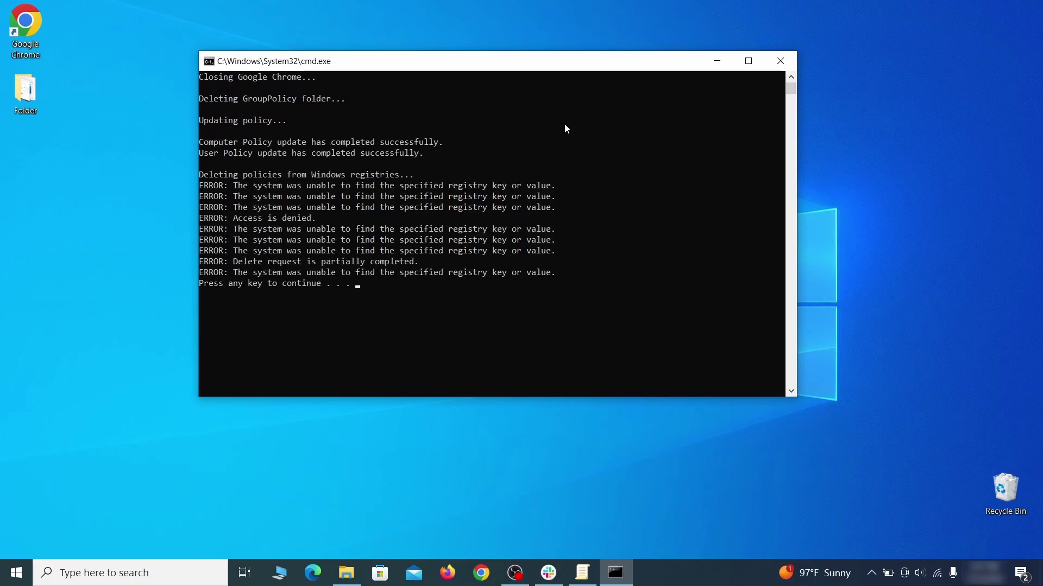
pyautogui.click(780, 61)
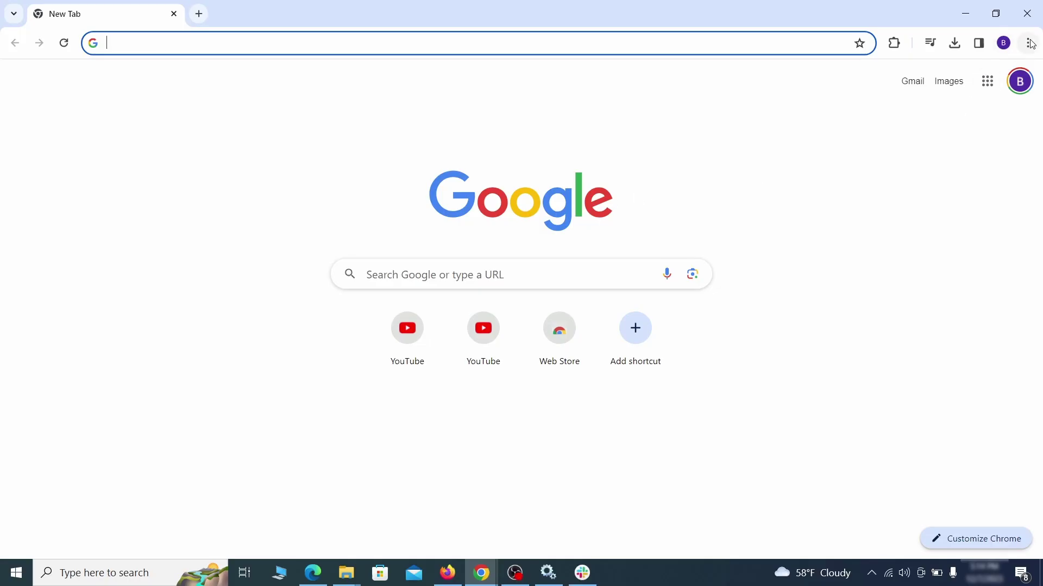
# On Chrome's extensions page, switch off Add to Zola Button and click its Remove
pyautogui.click(1029, 43)
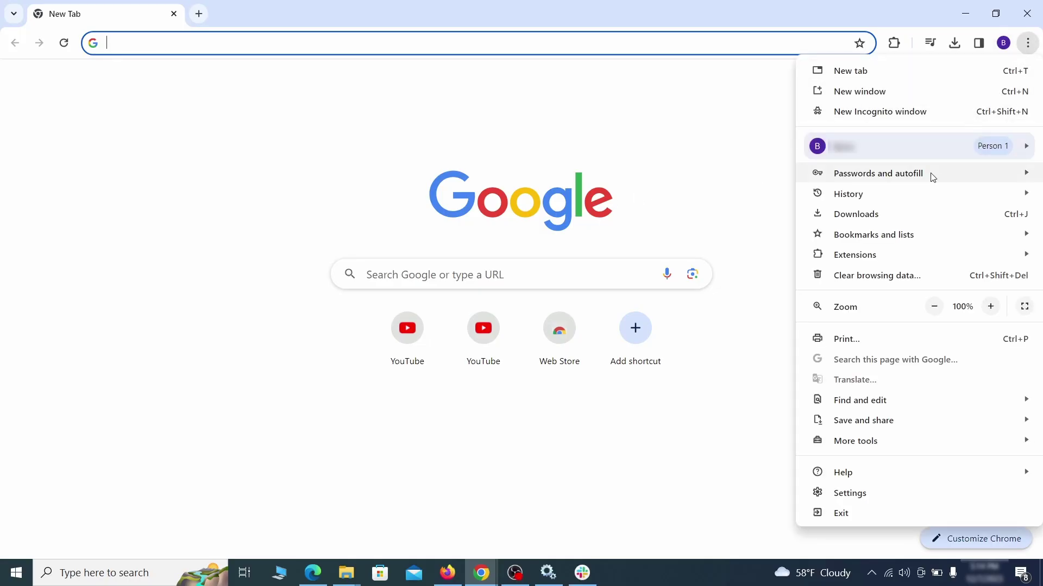
pyautogui.moveTo(867, 257)
pyautogui.click(766, 255)
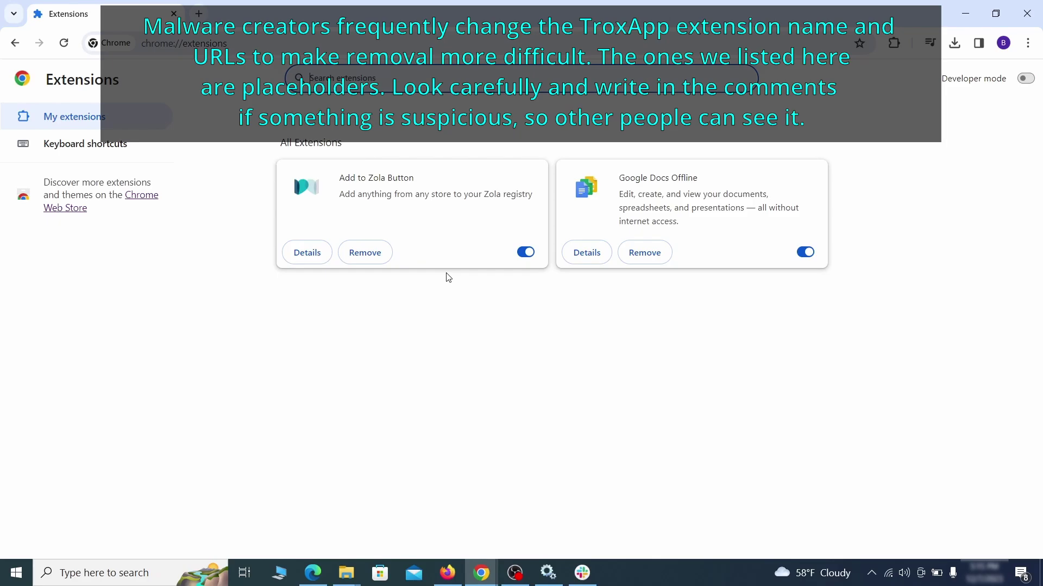
pyautogui.click(524, 253)
pyautogui.click(379, 260)
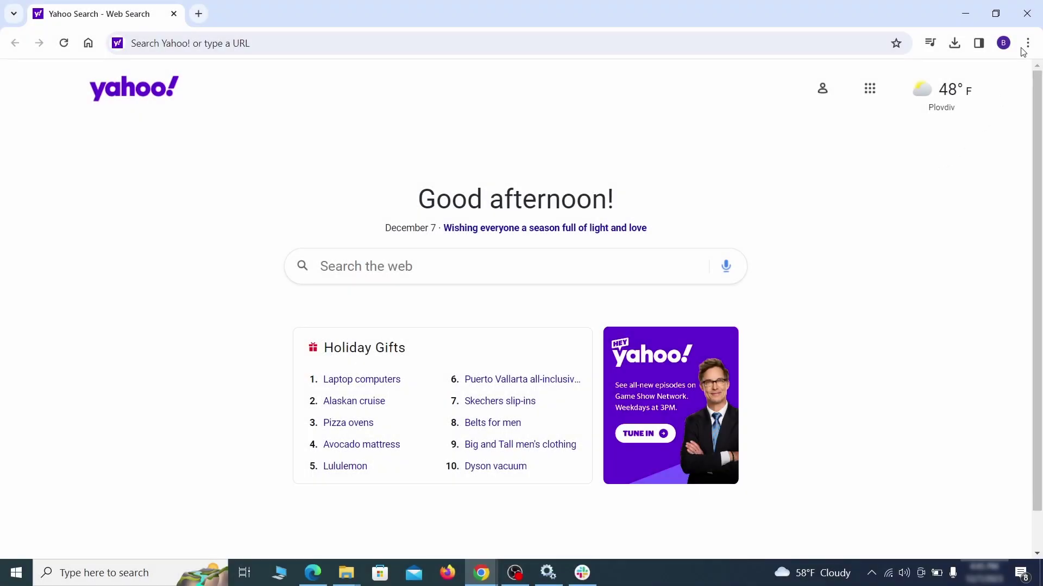
# Clear Chrome's cookies, cache, autofill data, site settings and hosted app data, keeping saved passwords
pyautogui.click(1027, 44)
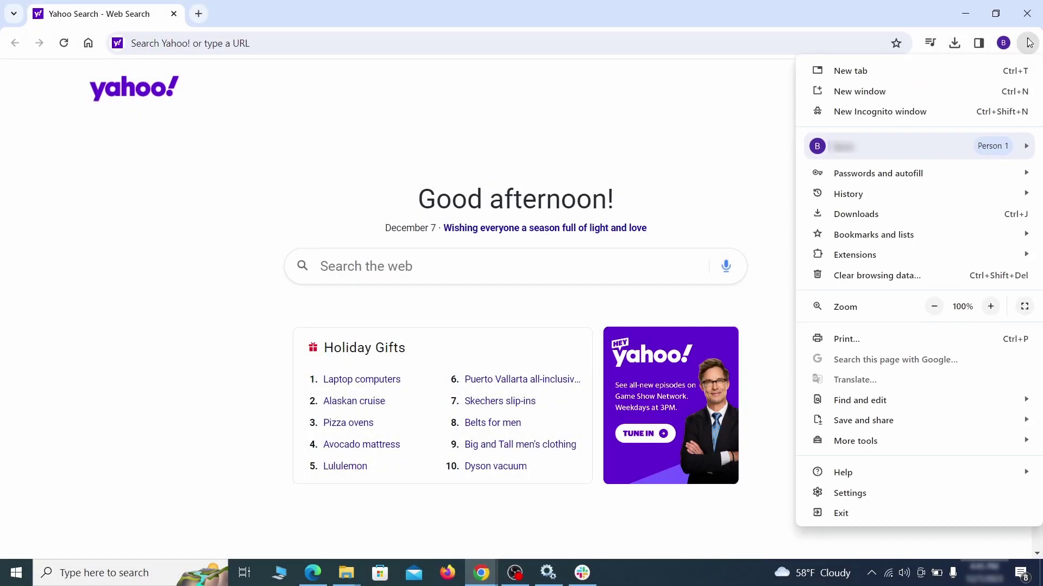
pyautogui.click(850, 493)
pyautogui.click(122, 170)
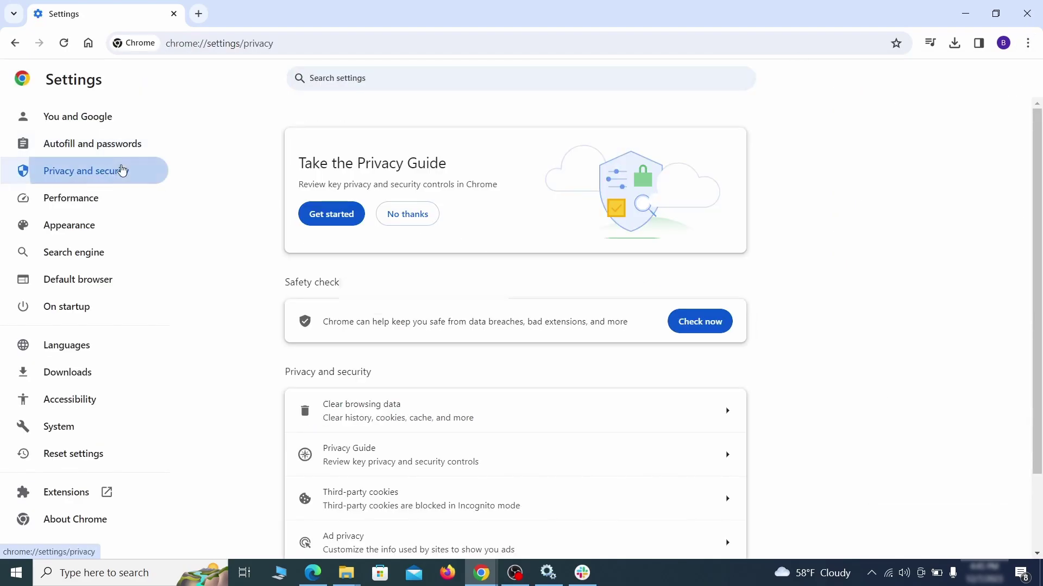
pyautogui.scroll(-2, 830, 358)
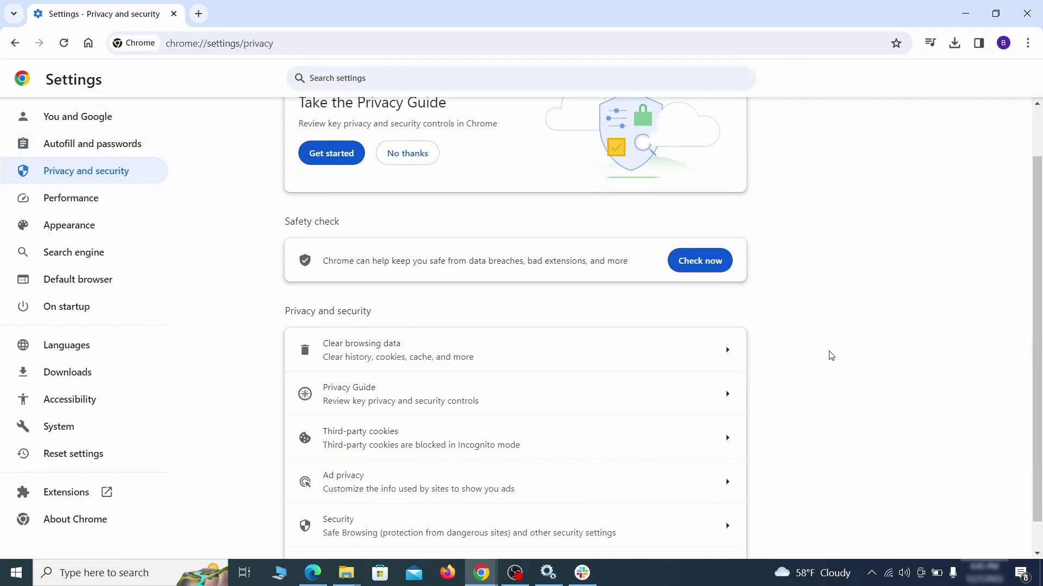
pyautogui.click(680, 350)
pyautogui.click(478, 200)
pyautogui.click(581, 197)
pyautogui.scroll(-2, 527, 310)
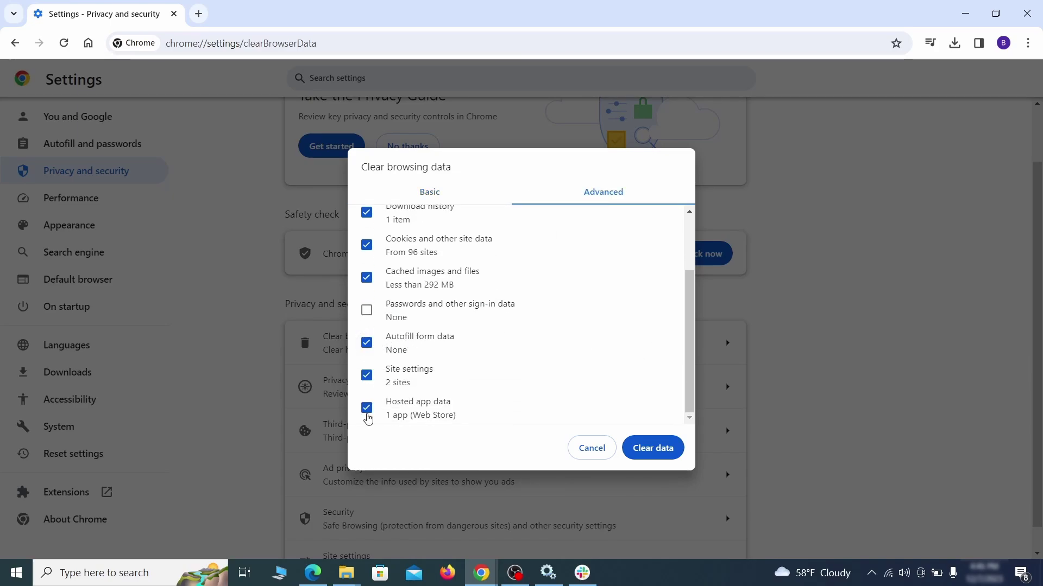
pyautogui.click(661, 454)
# Delete the ExampleRougeURL.com permission entry in Chrome's Site settings, then return to the overview
pyautogui.scroll(-1, 782, 353)
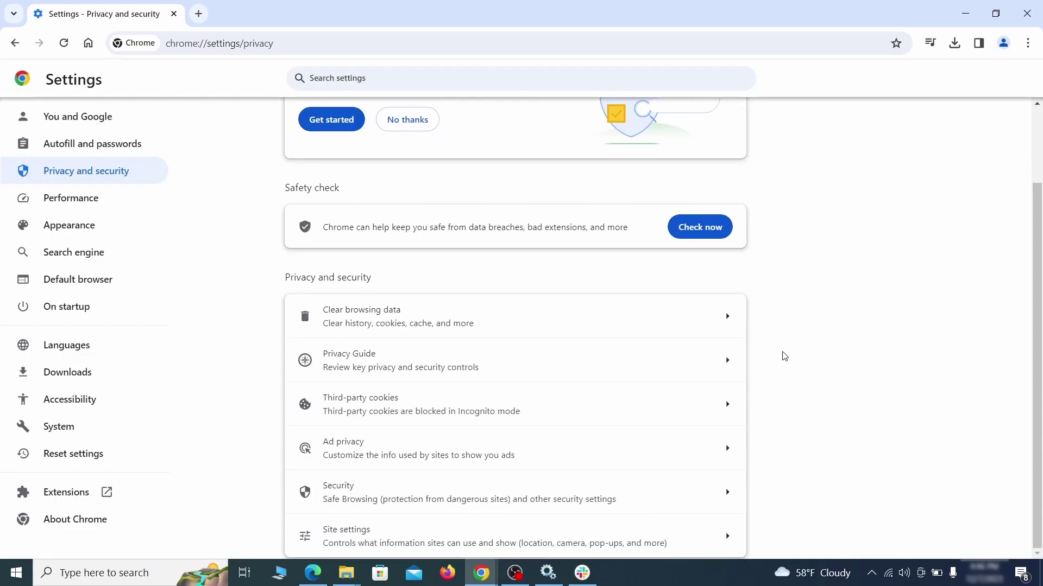
pyautogui.click(505, 531)
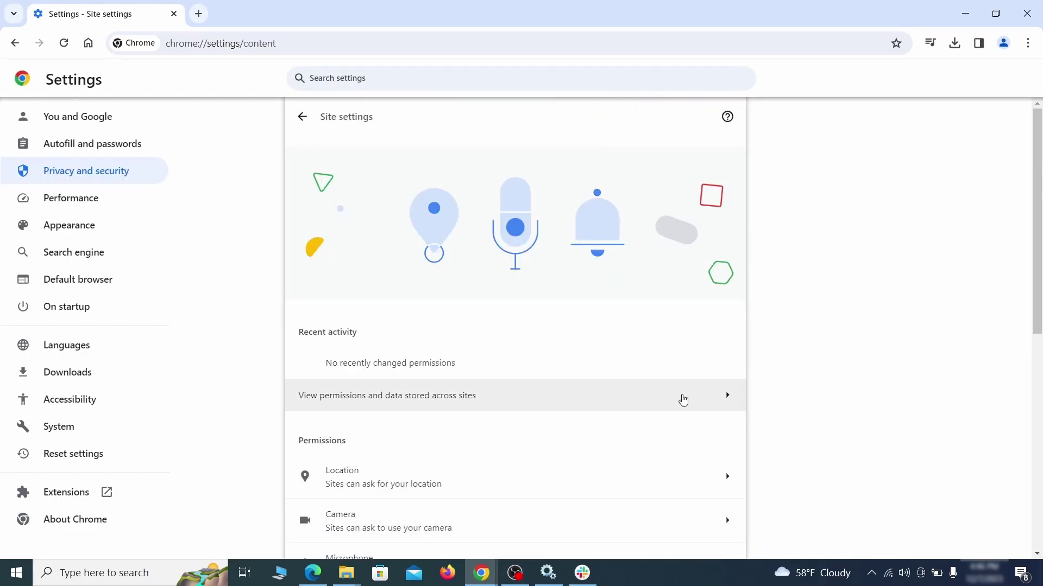
pyautogui.scroll(-4, 746, 329)
pyautogui.scroll(-2, 771, 312)
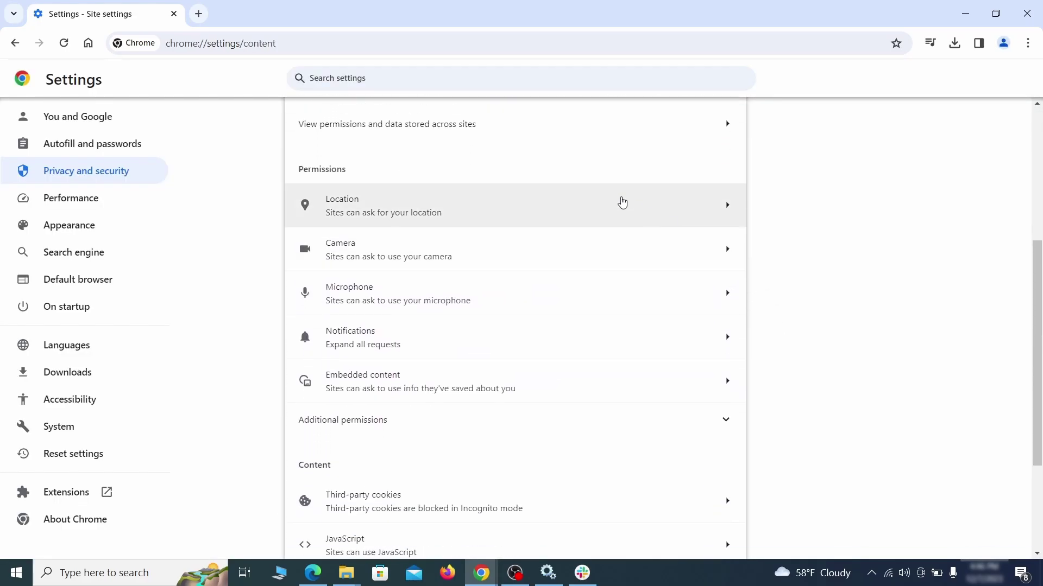
pyautogui.click(524, 213)
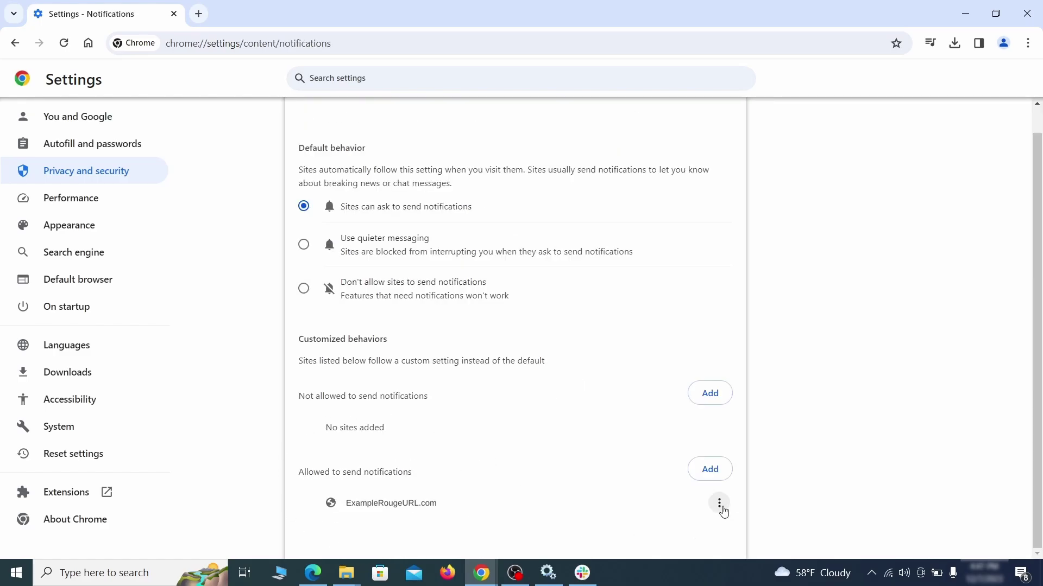
pyautogui.click(719, 504)
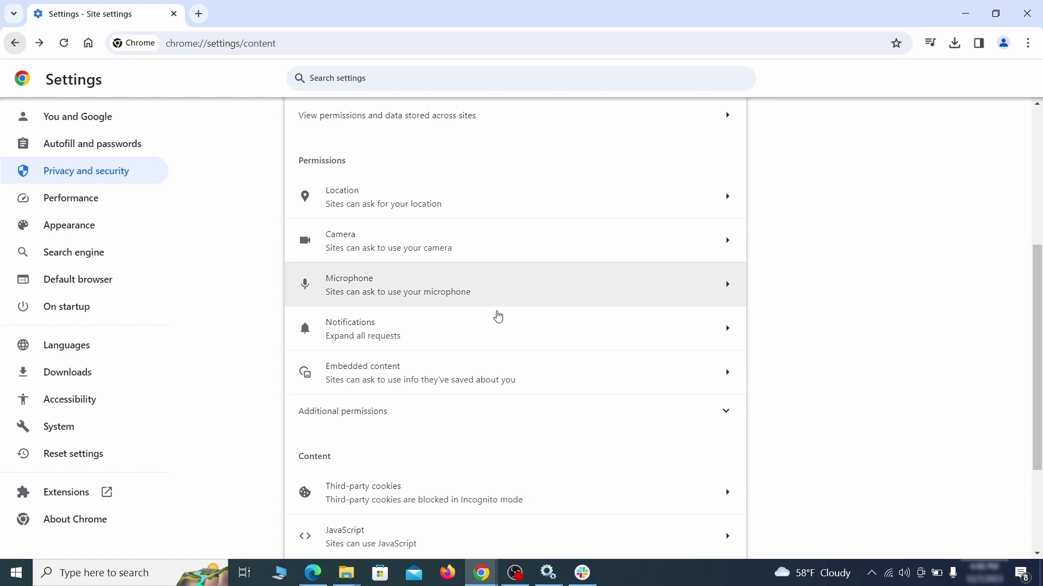
pyautogui.scroll(-2, 561, 367)
pyautogui.click(559, 368)
pyautogui.scroll(-5, 573, 396)
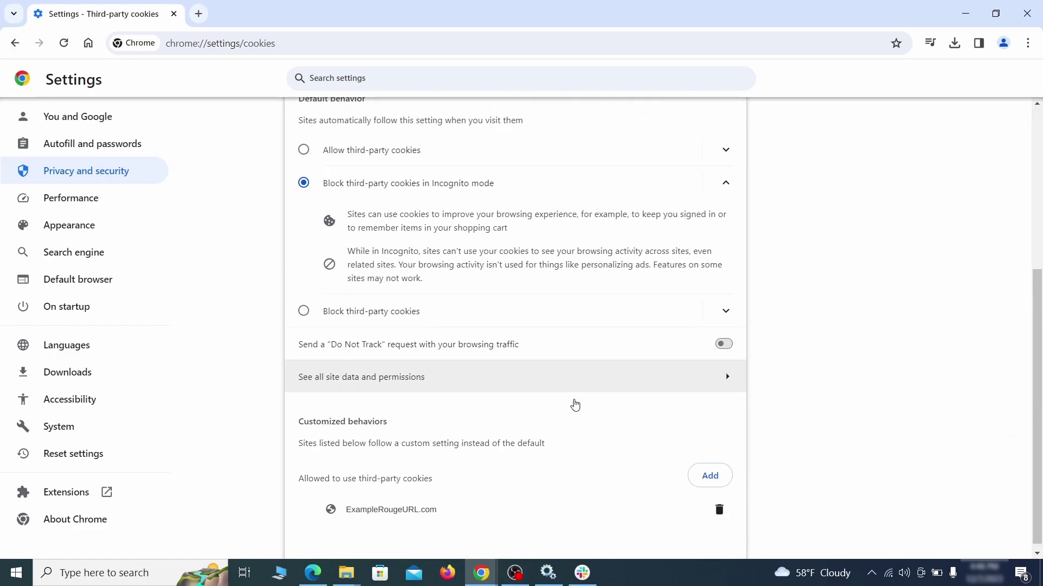
pyautogui.click(719, 510)
pyautogui.hotkey('alt', 'Left')
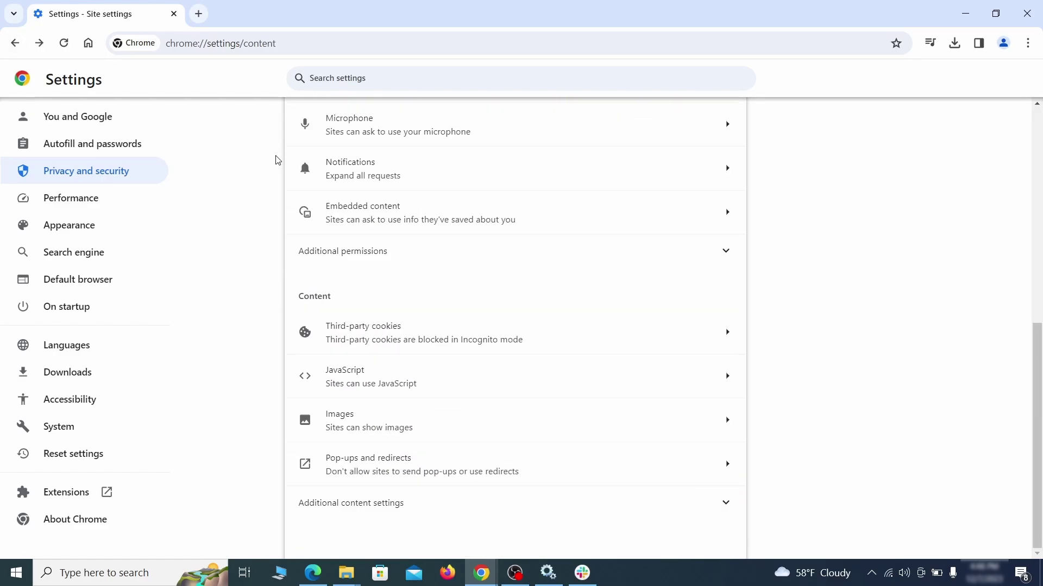
# Delete the rogue home page address in Chrome's Appearance settings
pyautogui.click(142, 228)
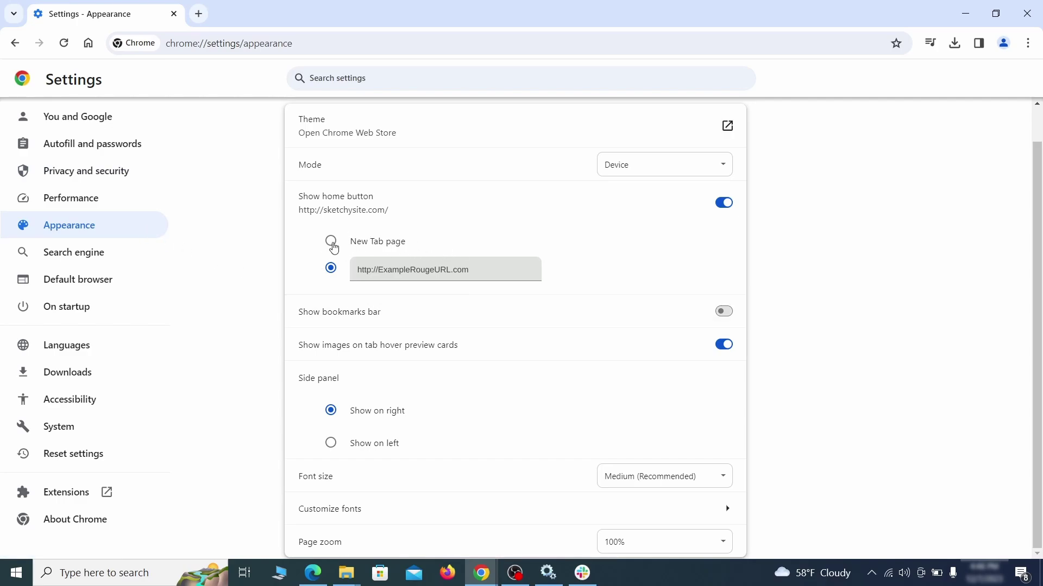
pyautogui.tripleClick(461, 275)
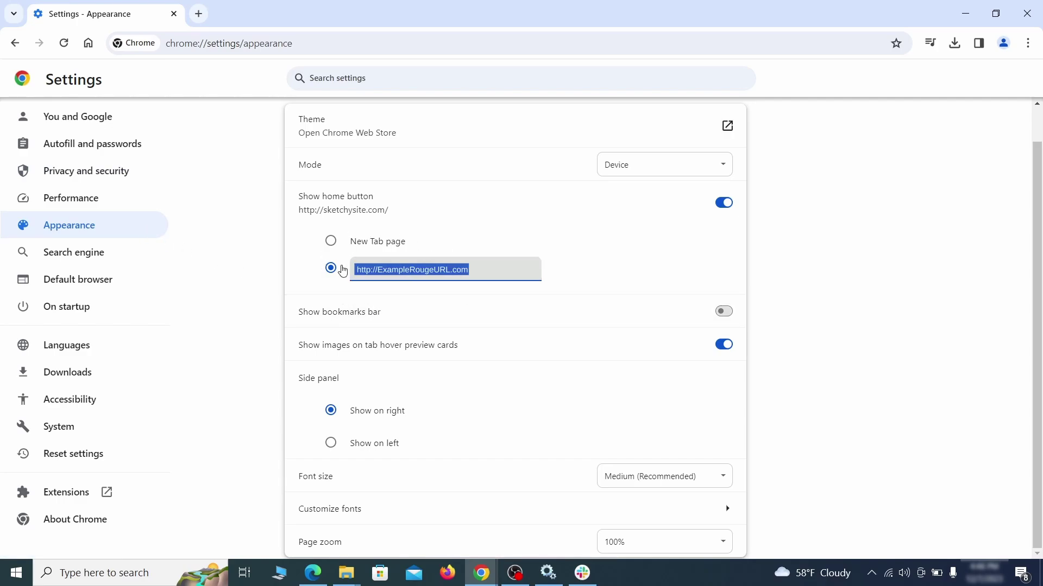
pyautogui.press('Delete')
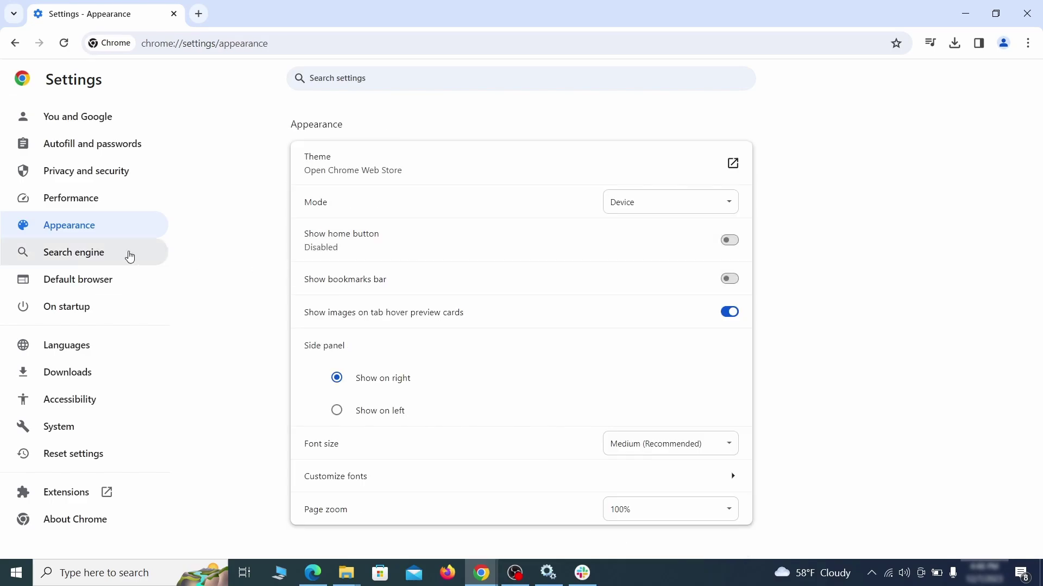
# Make Google Chrome's default search engine
pyautogui.click(115, 255)
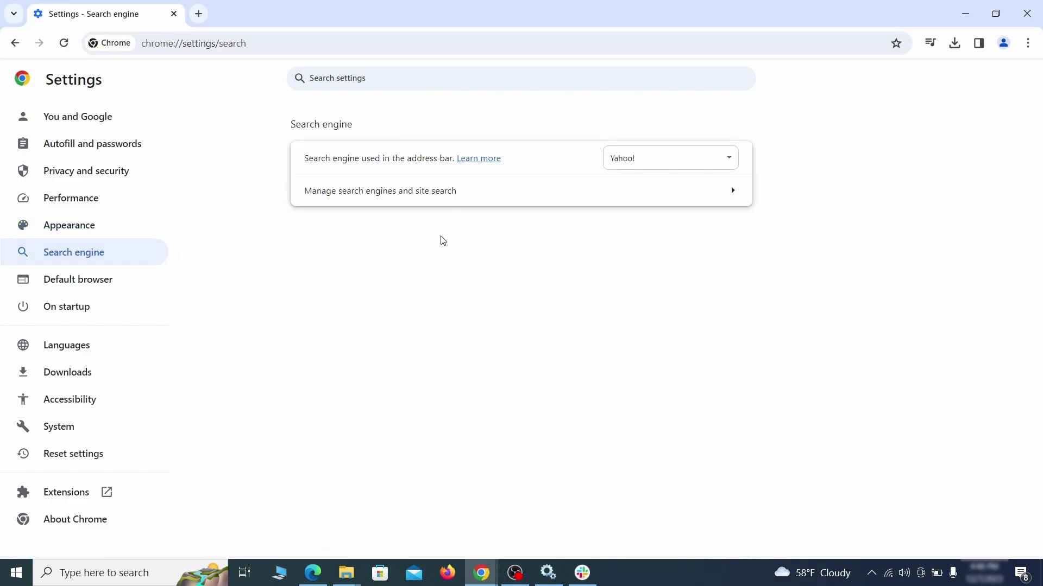
pyautogui.click(713, 164)
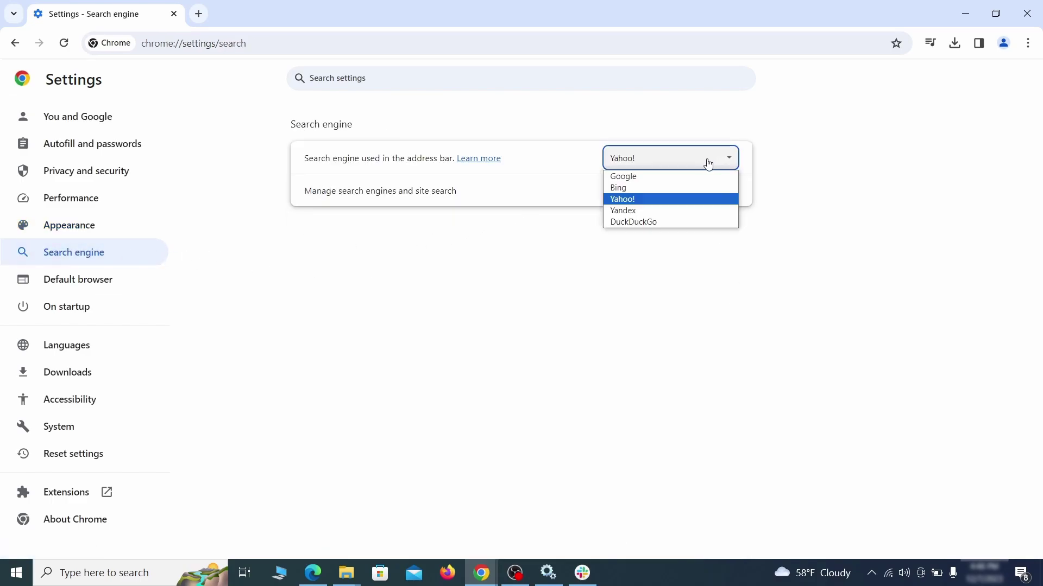
pyautogui.click(684, 176)
# Delete the ExampleRougeURL.com entry from Chrome's managed search engines
pyautogui.click(670, 201)
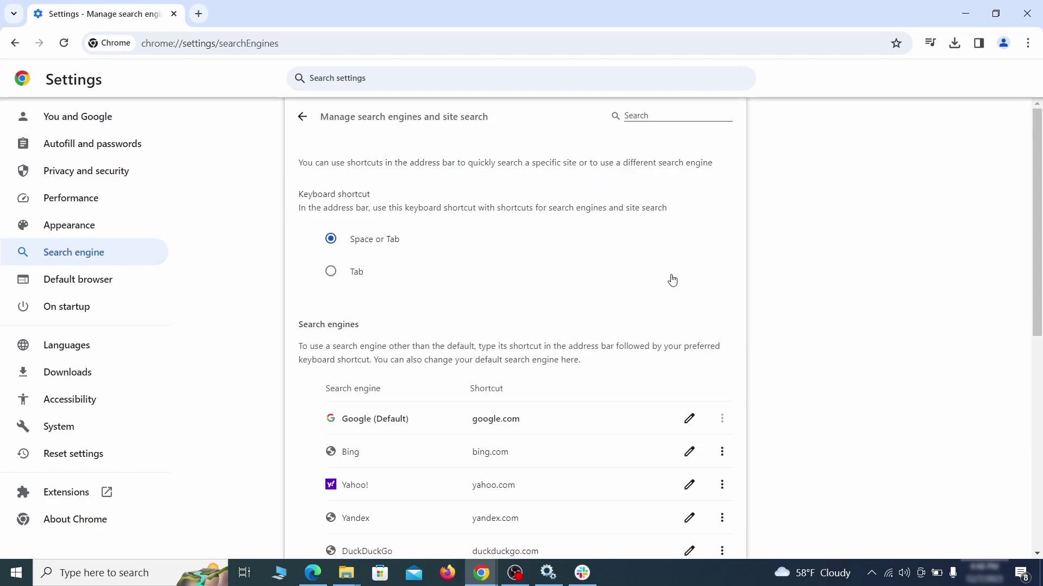
pyautogui.scroll(-8, 673, 280)
pyautogui.click(722, 335)
pyautogui.click(676, 406)
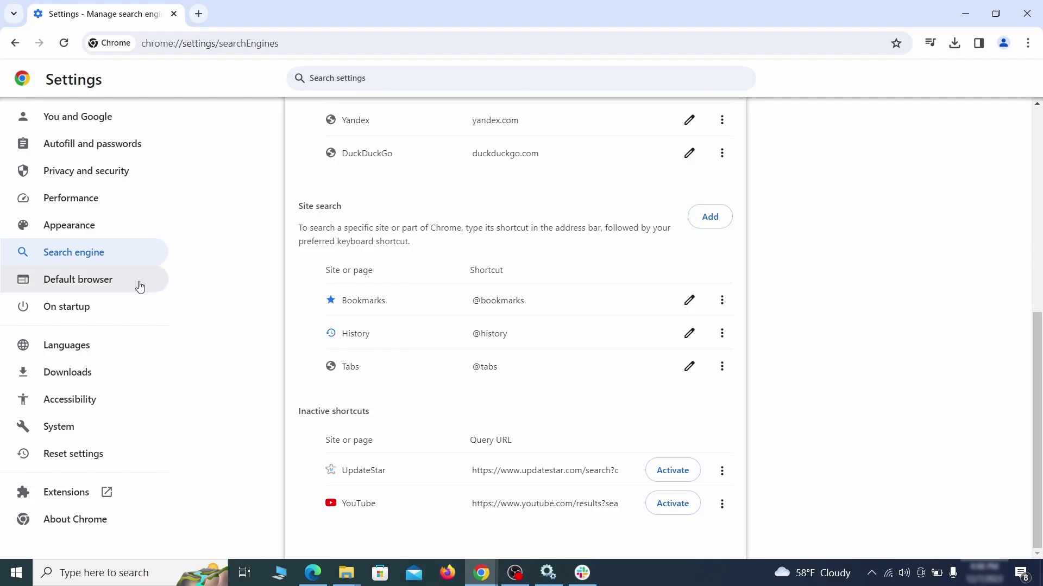
# Remove ExampleRougeURL.com from Chrome's On startup pages
pyautogui.click(76, 305)
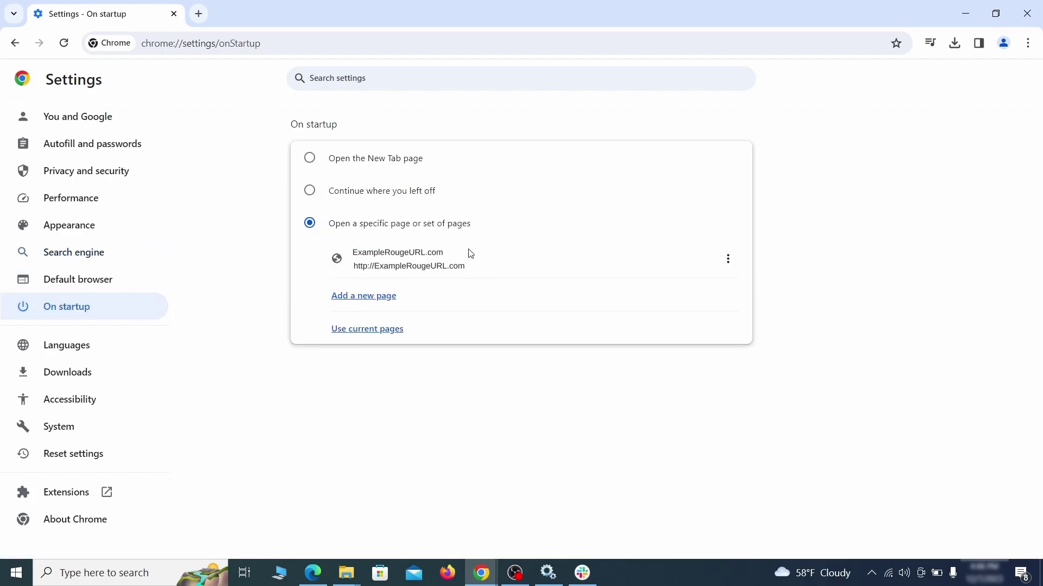
pyautogui.click(728, 260)
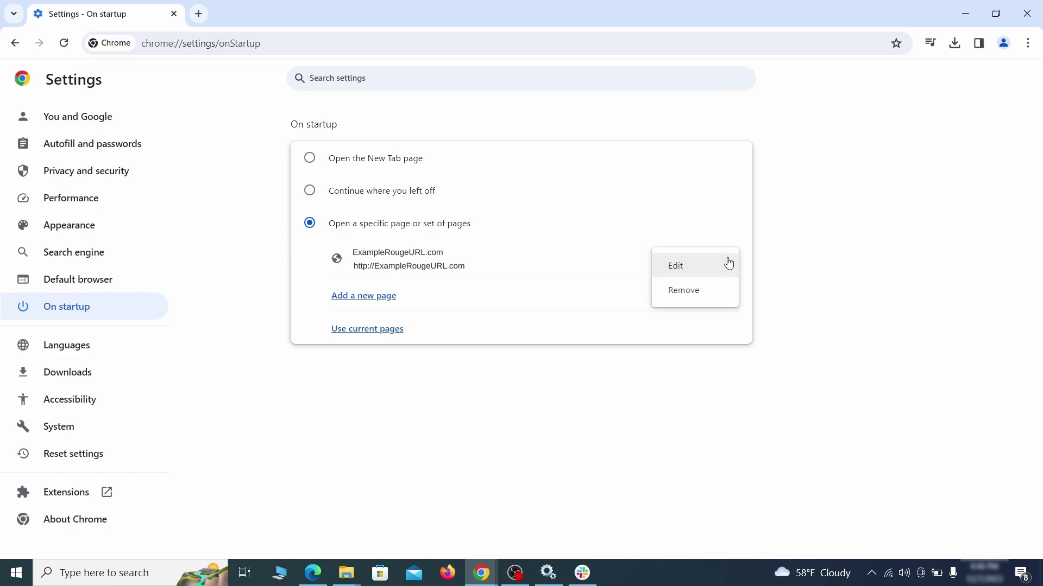
pyautogui.click(696, 292)
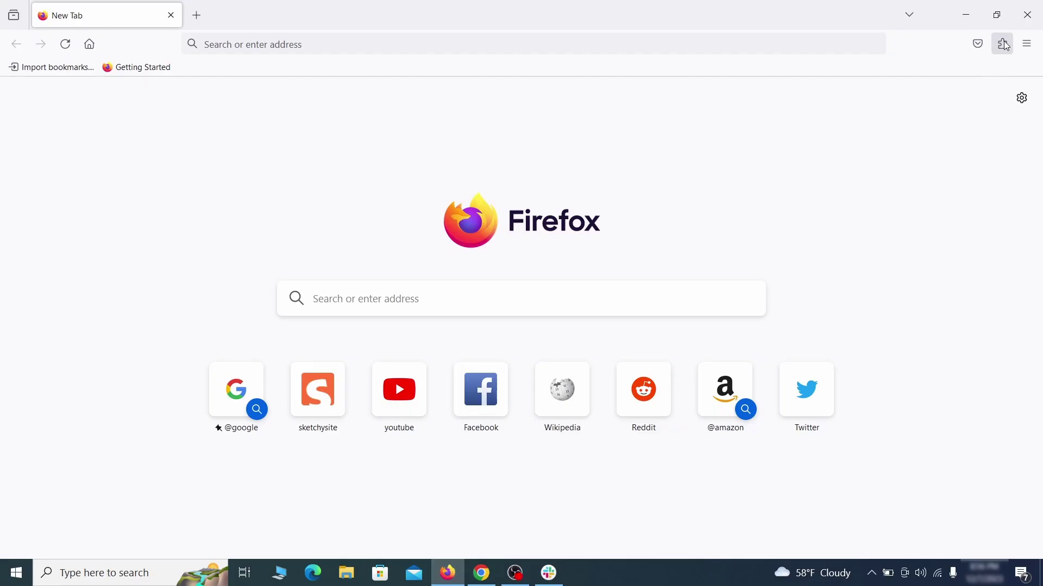
# Remove the Contenu+ extension from Firefox and confirm the uninstall
pyautogui.click(1005, 44)
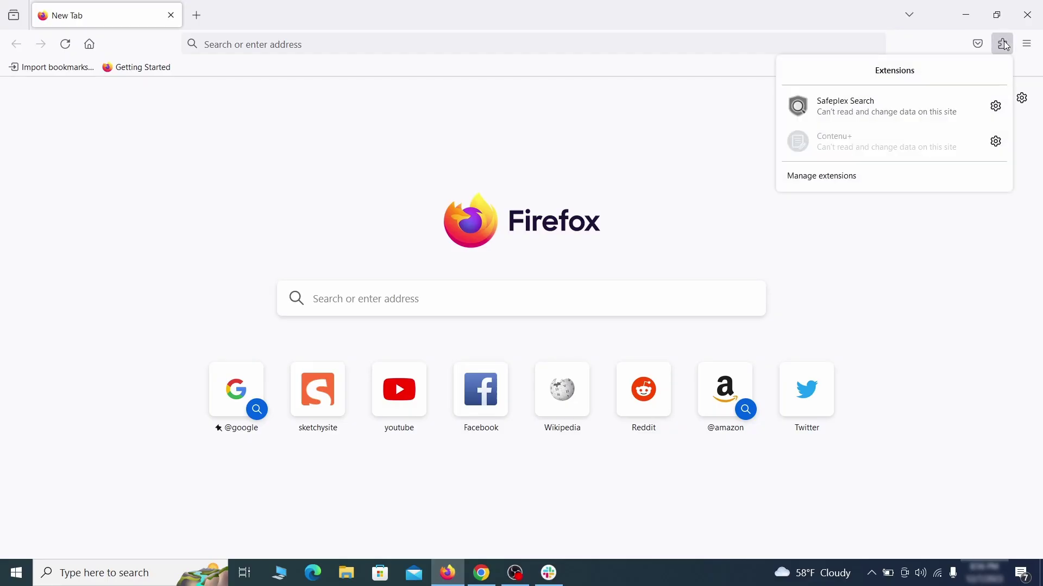
pyautogui.click(883, 182)
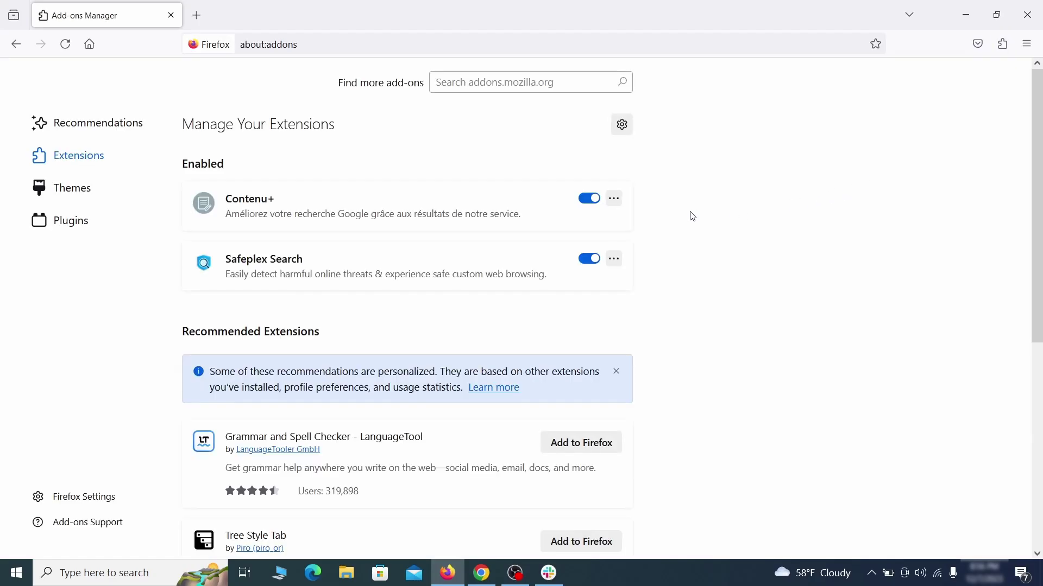
pyautogui.click(614, 199)
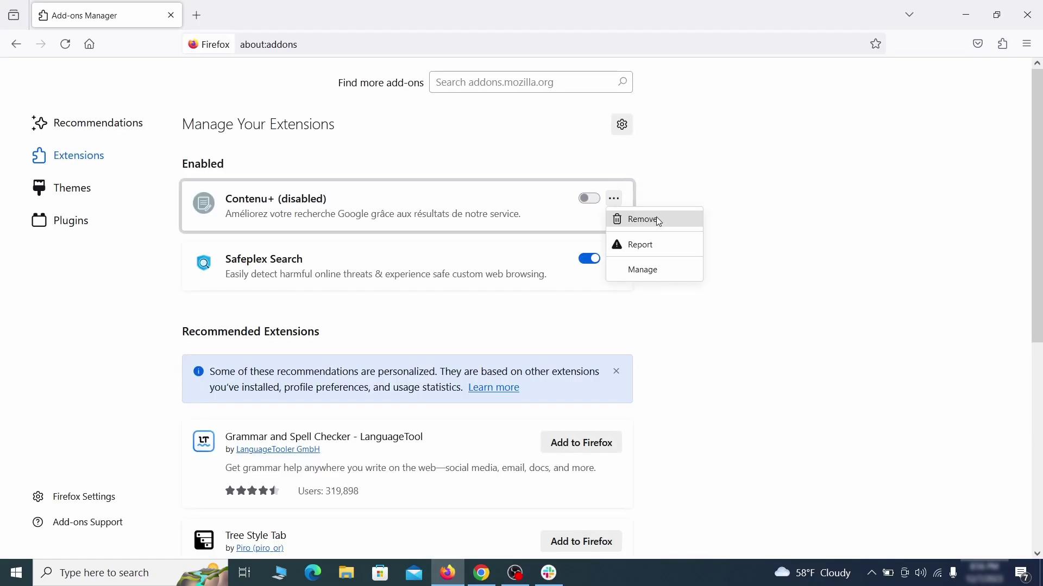
pyautogui.click(658, 220)
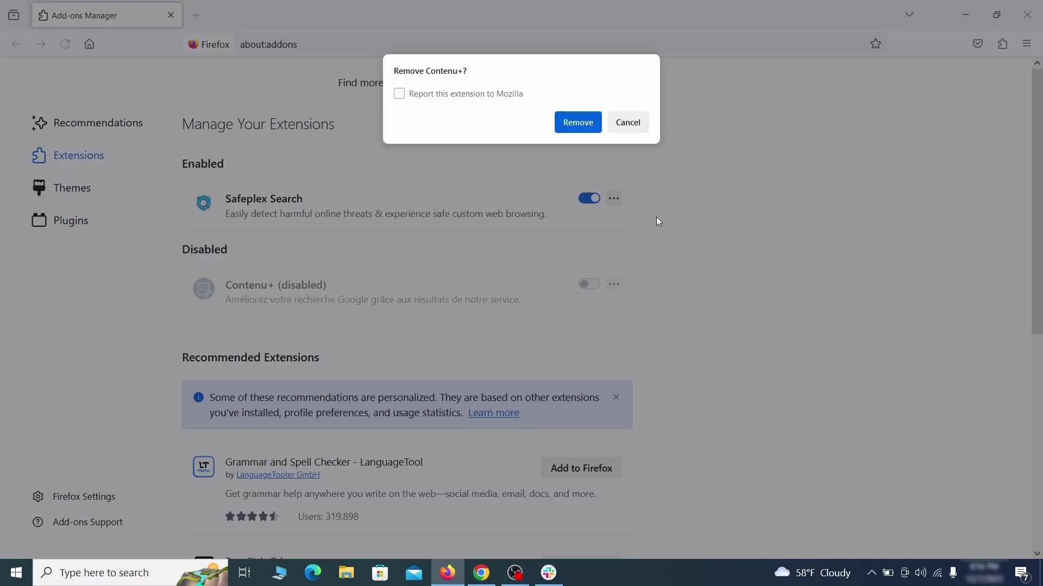
pyautogui.click(584, 125)
pyautogui.click(1027, 43)
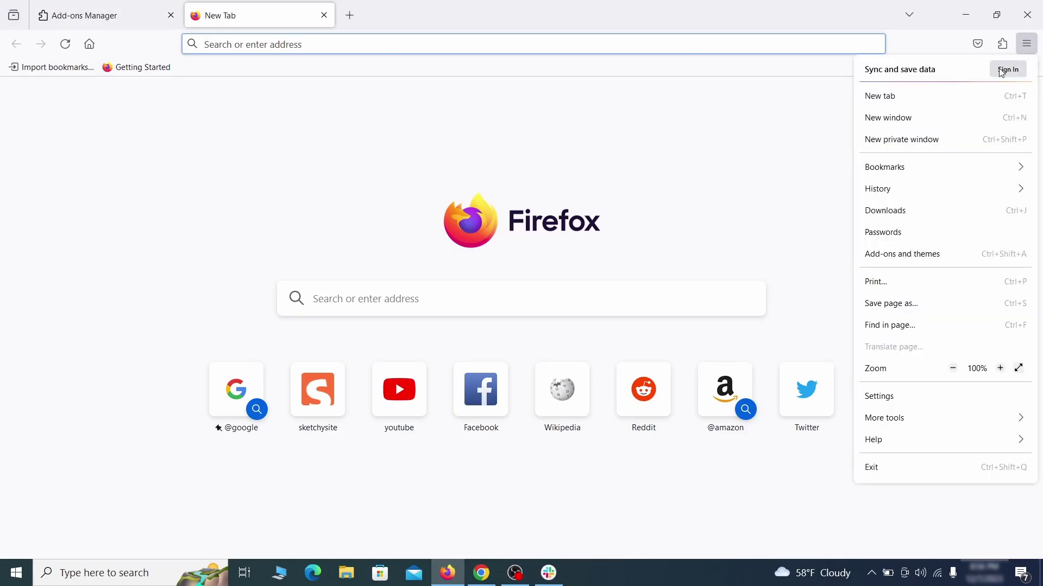
# Empty Firefox's 'Homepage and new windows' address, deleting ExampleRougeURL.com
pyautogui.click(903, 400)
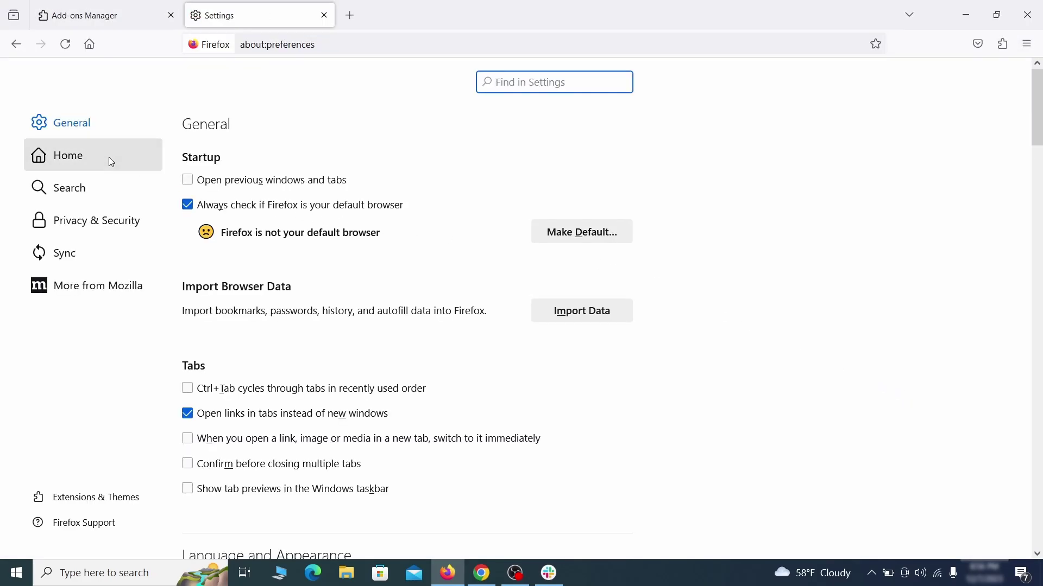
pyautogui.click(79, 157)
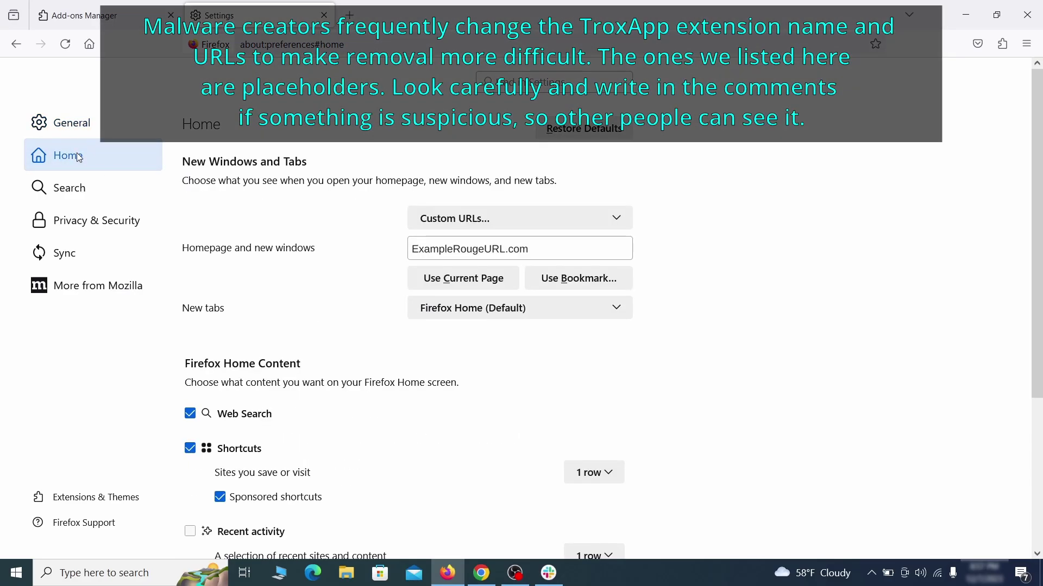
pyautogui.tripleClick(526, 250)
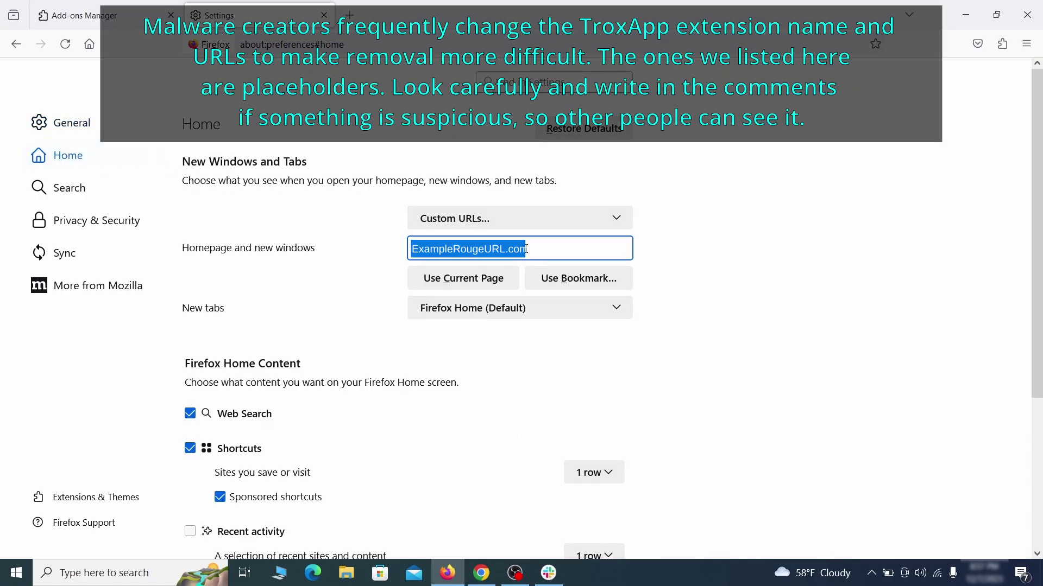
pyautogui.press('BackSpace')
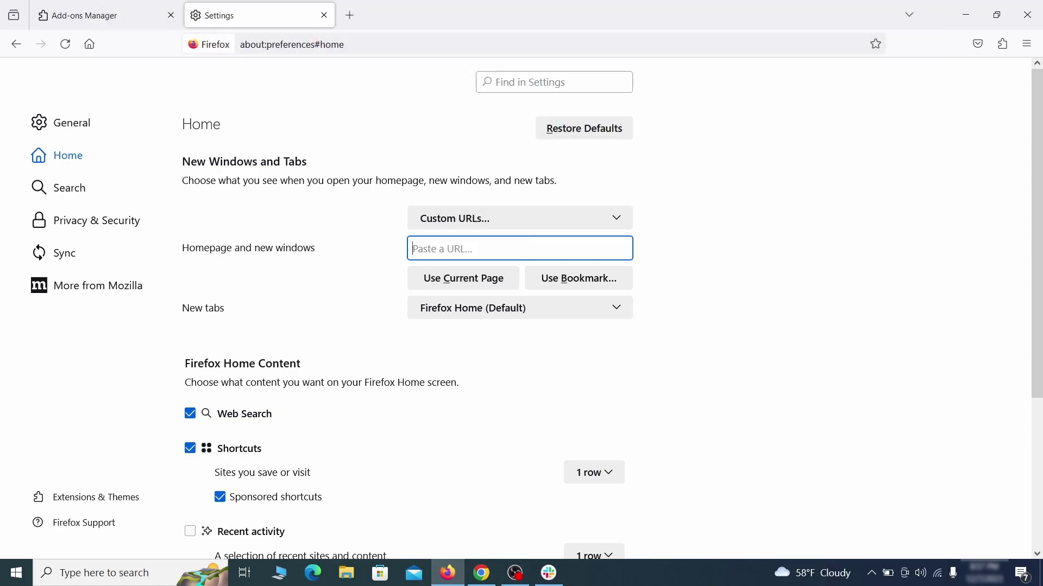
# Set Google as Firefox's default search engine
pyautogui.click(74, 188)
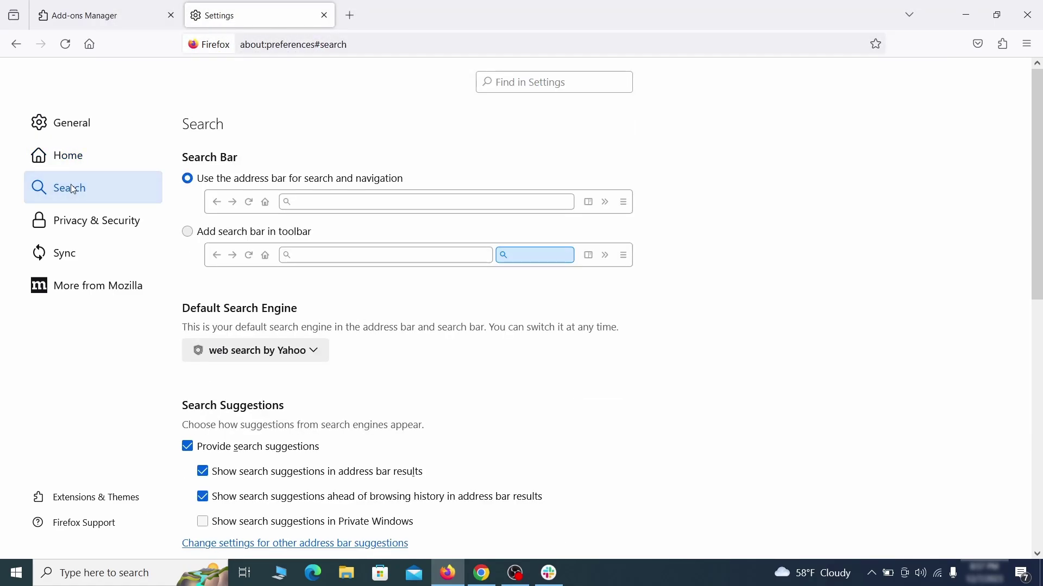
pyautogui.scroll(-3, 533, 316)
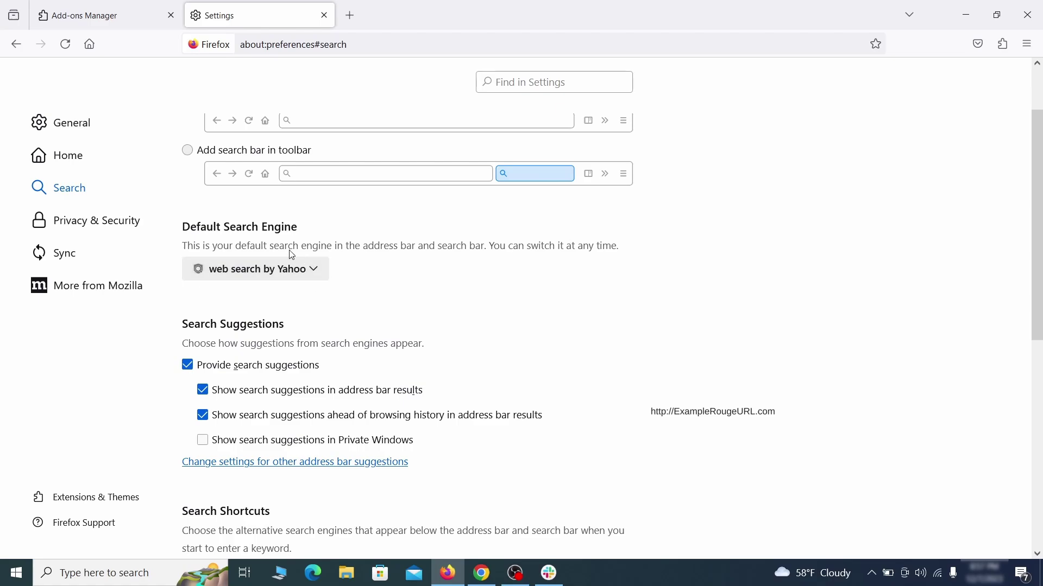
pyautogui.click(312, 274)
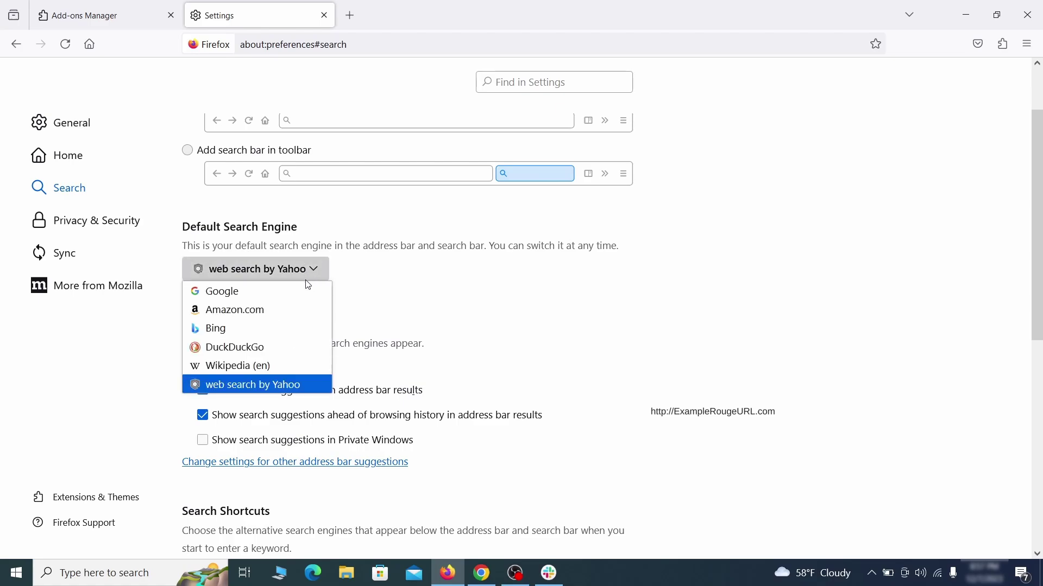
pyautogui.click(304, 292)
# Remove the 'web search by Yahoo' entry from Firefox's Search Shortcuts
pyautogui.scroll(-5, 493, 305)
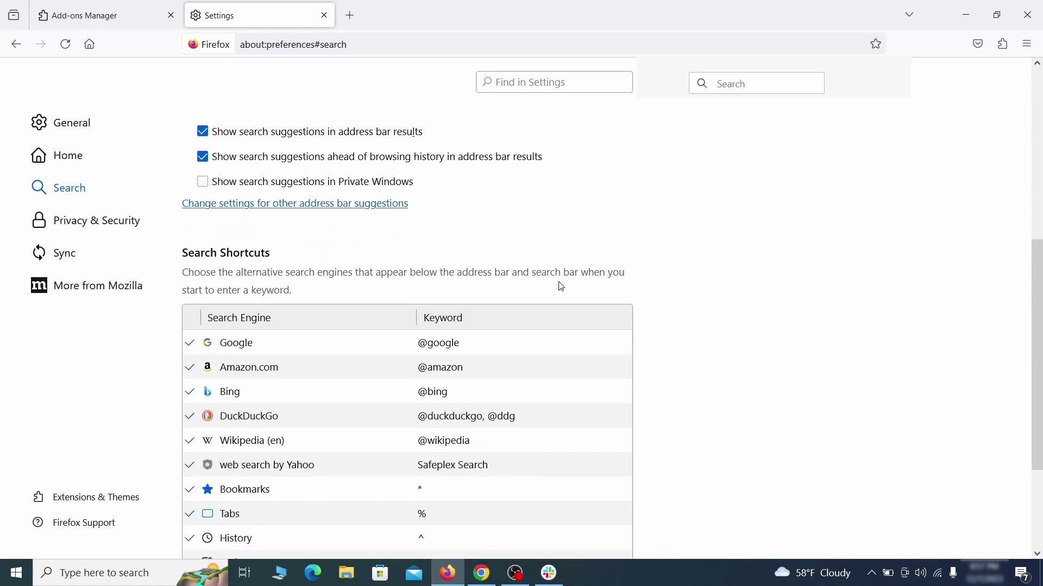
pyautogui.scroll(-3, 570, 275)
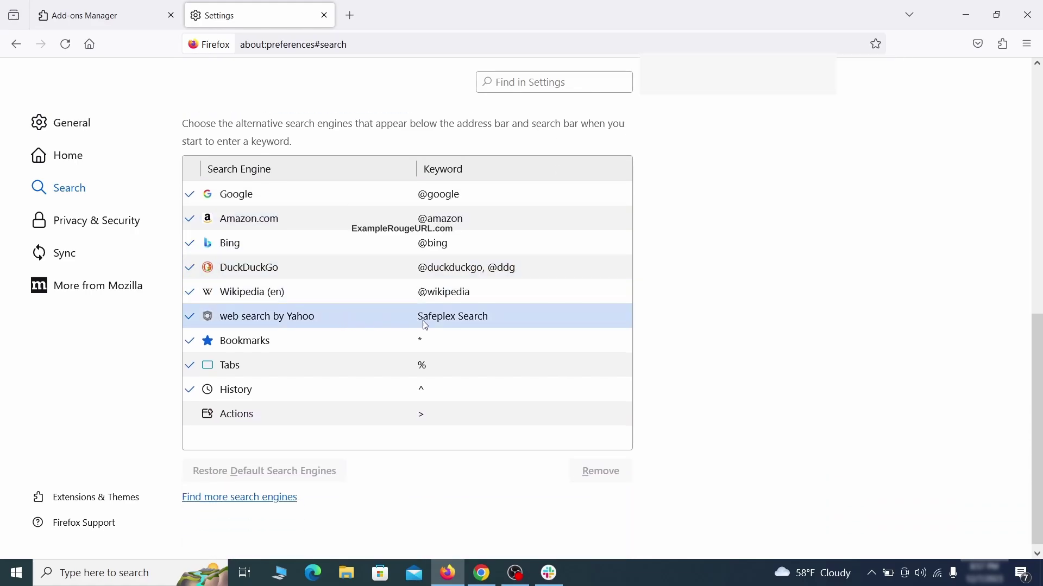
pyautogui.click(516, 319)
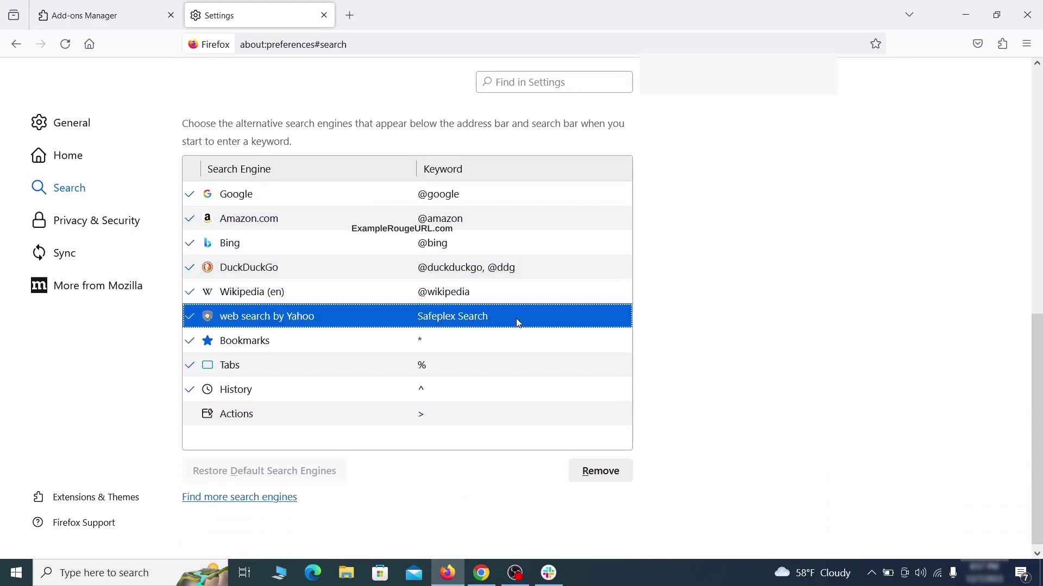
pyautogui.click(623, 483)
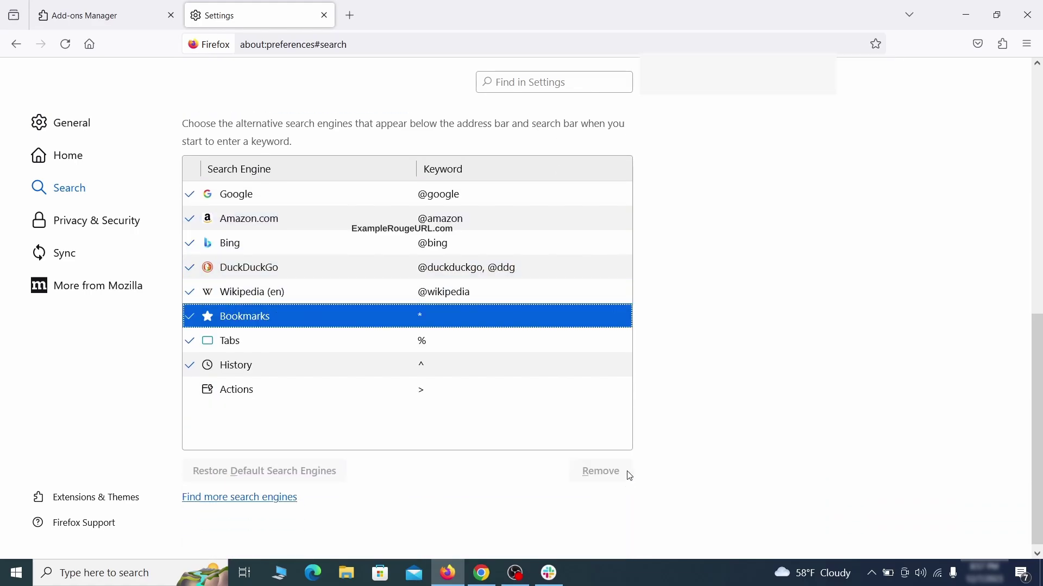
pyautogui.scroll(3, 531, 354)
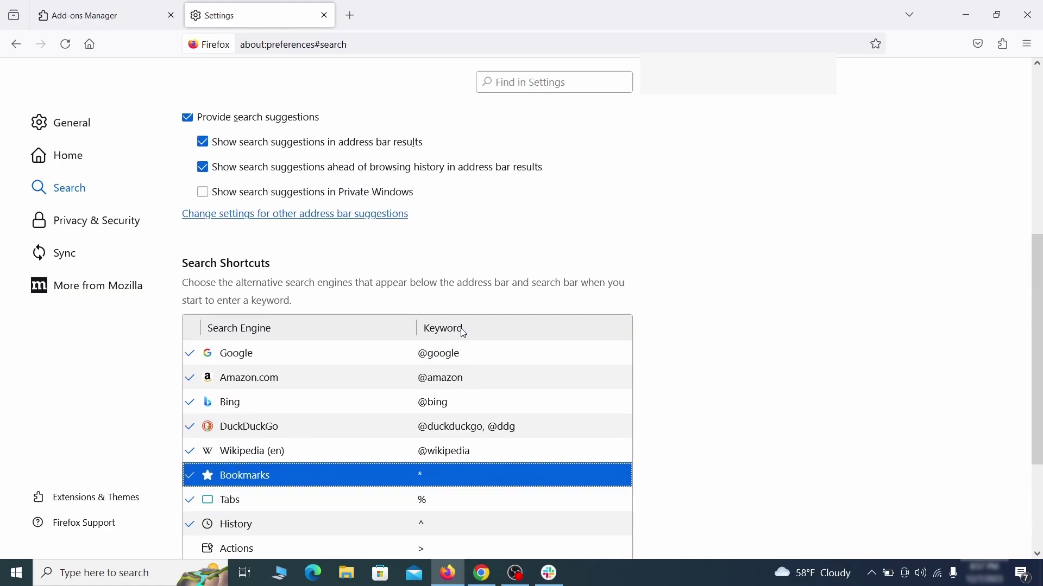
# Clear all of Firefox's cookies, site data and cached web content
pyautogui.click(100, 218)
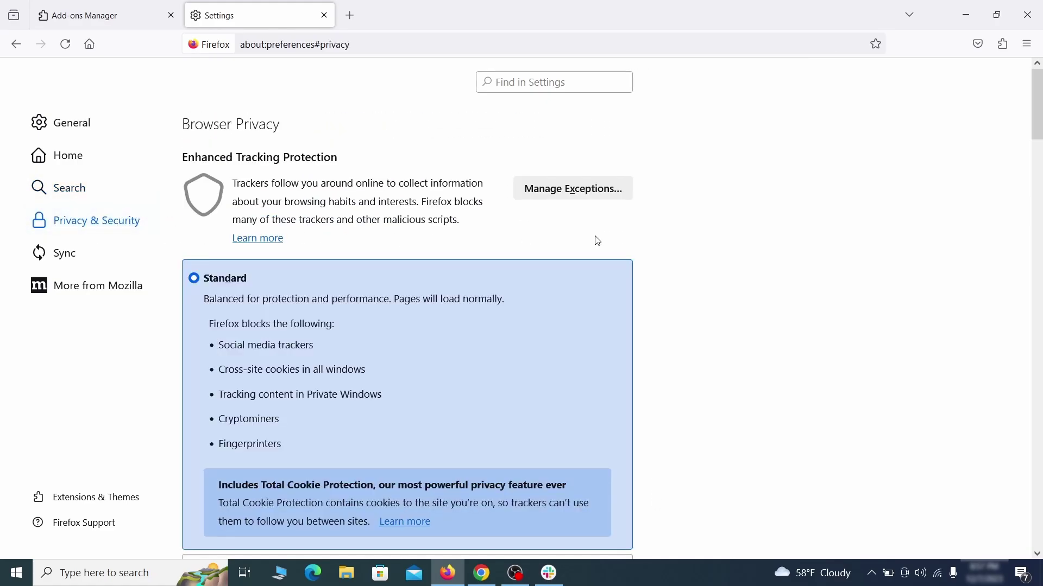
pyautogui.scroll(-10, 611, 241)
pyautogui.click(562, 345)
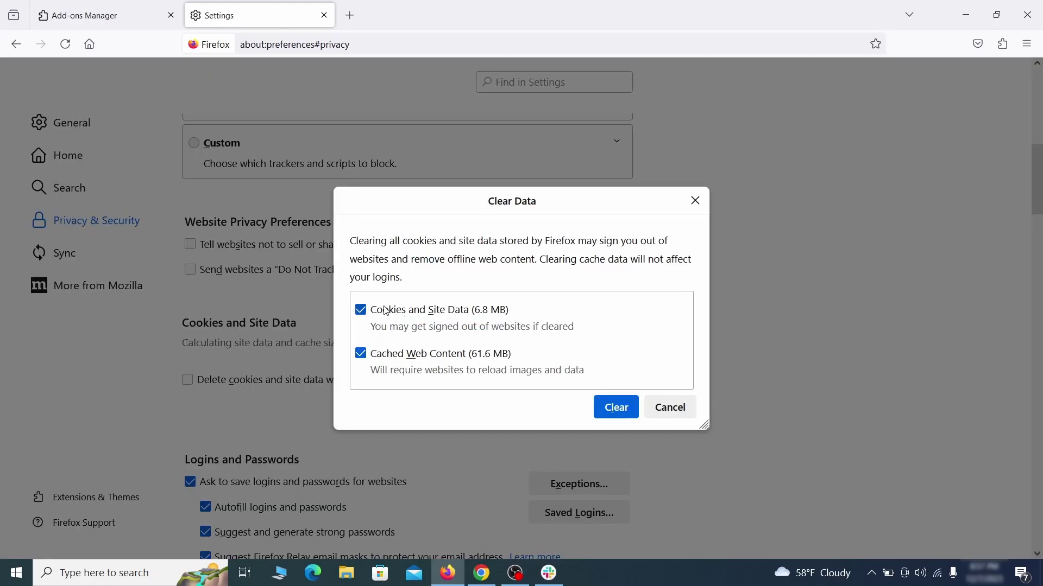
pyautogui.click(630, 410)
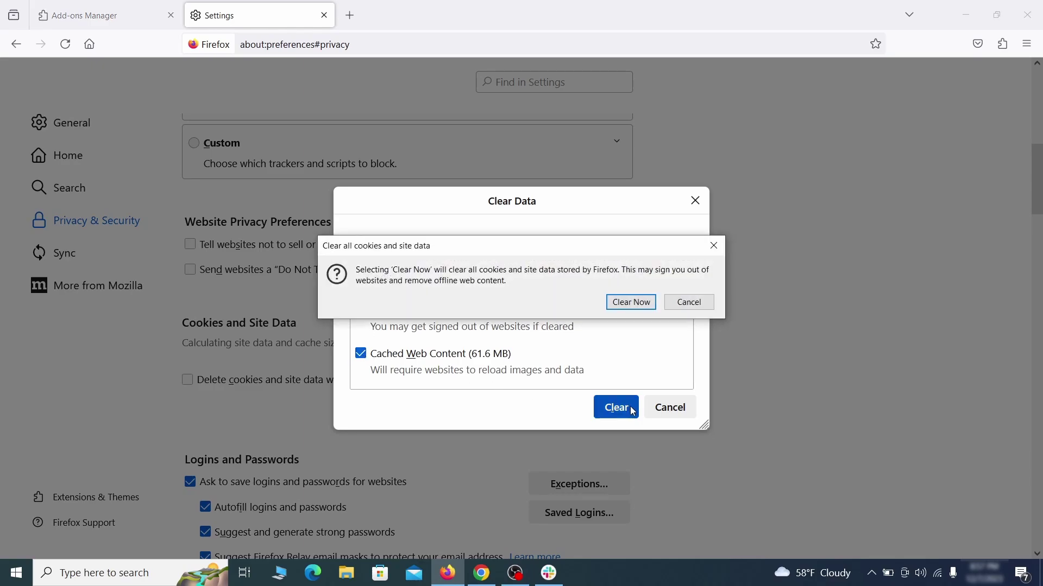
pyautogui.click(636, 307)
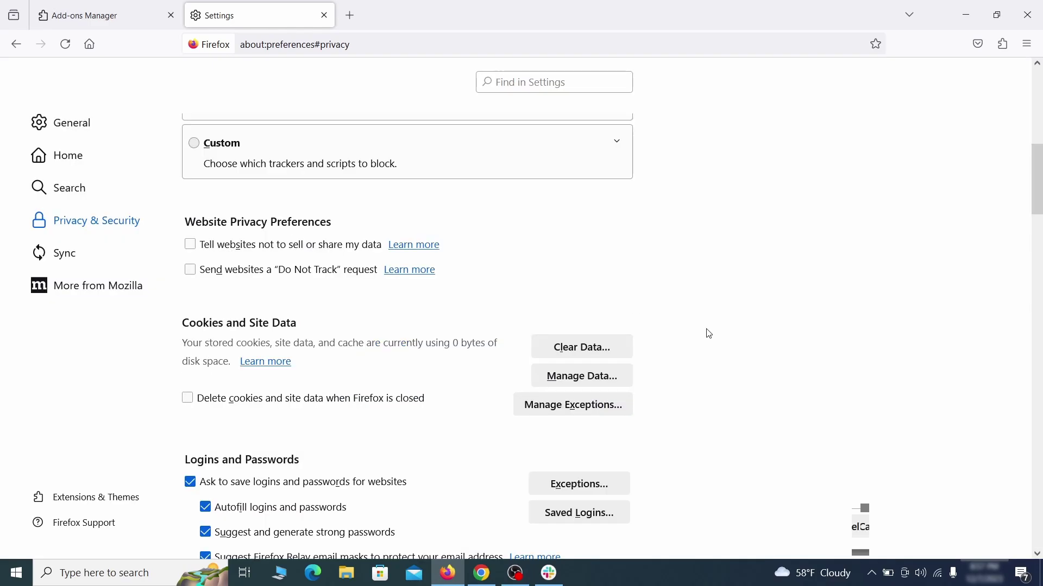
# View the list of websites allowed to send notifications in Firefox
pyautogui.scroll(-8, 708, 333)
pyautogui.scroll(-6, 708, 333)
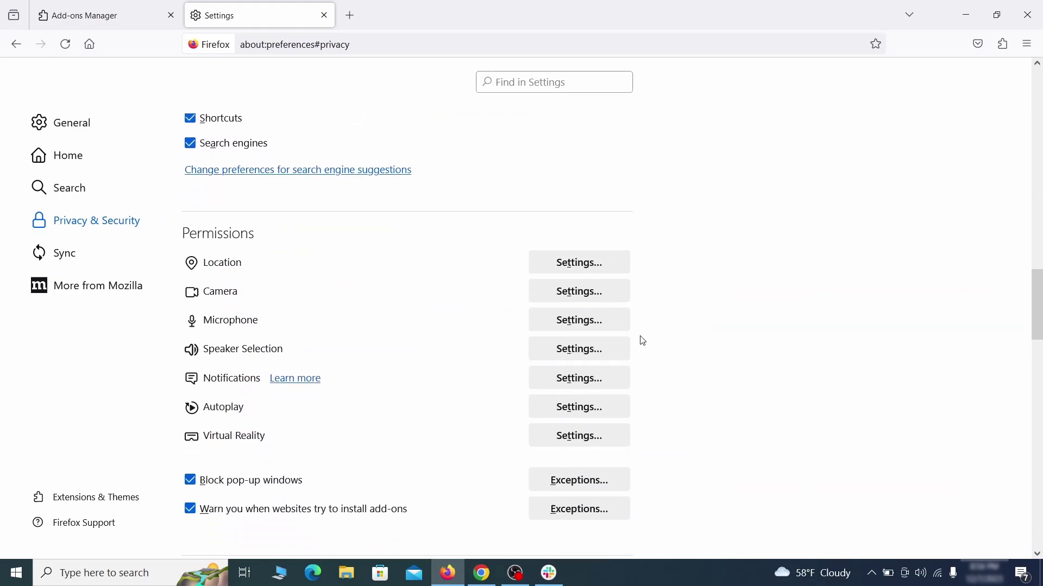
pyautogui.click(602, 382)
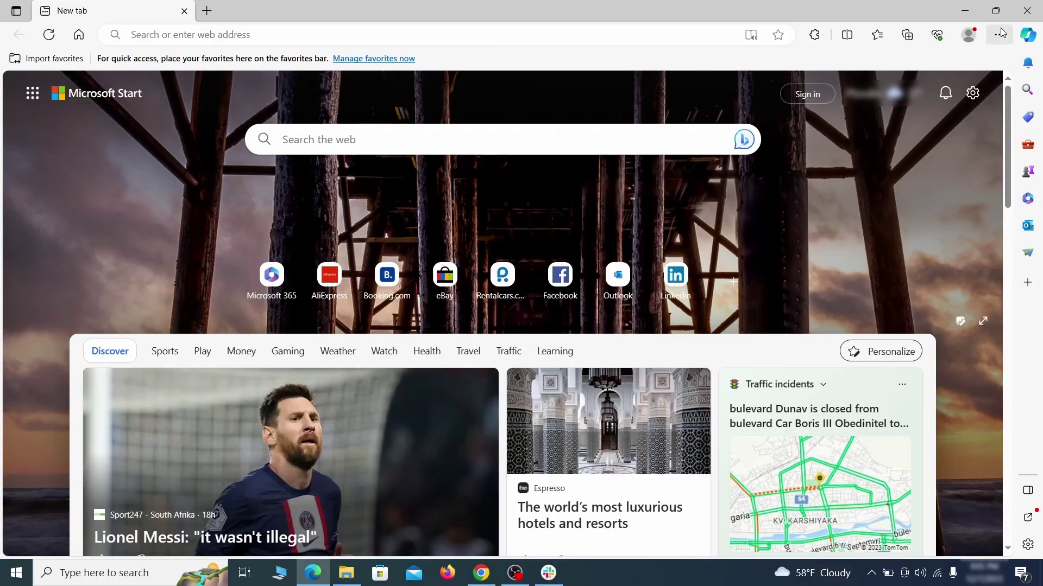
# Switch off the Quidco Cashback Reminder extension in Edge and request its removal
pyautogui.click(999, 34)
pyautogui.click(897, 242)
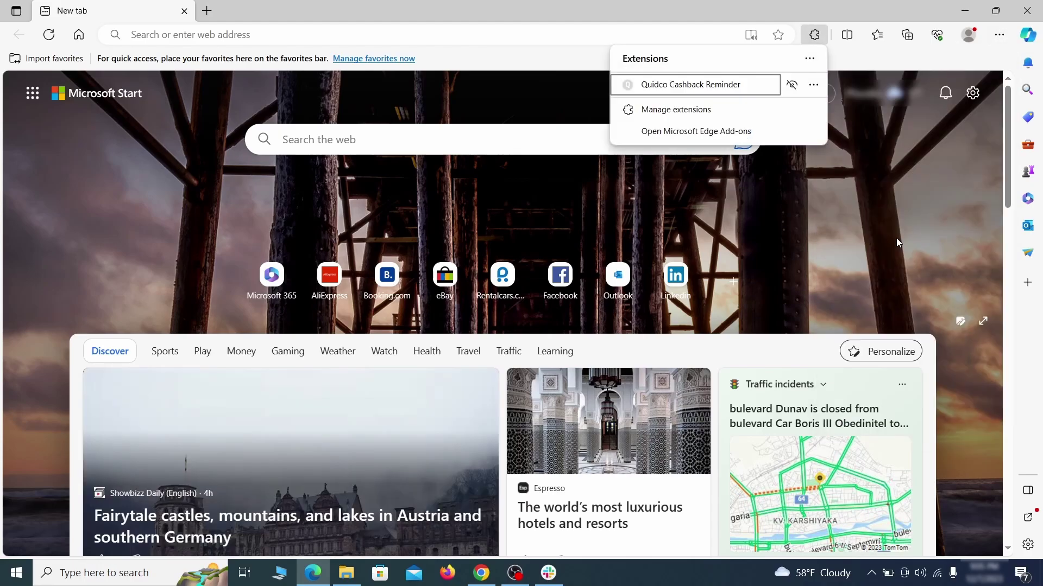
pyautogui.click(674, 112)
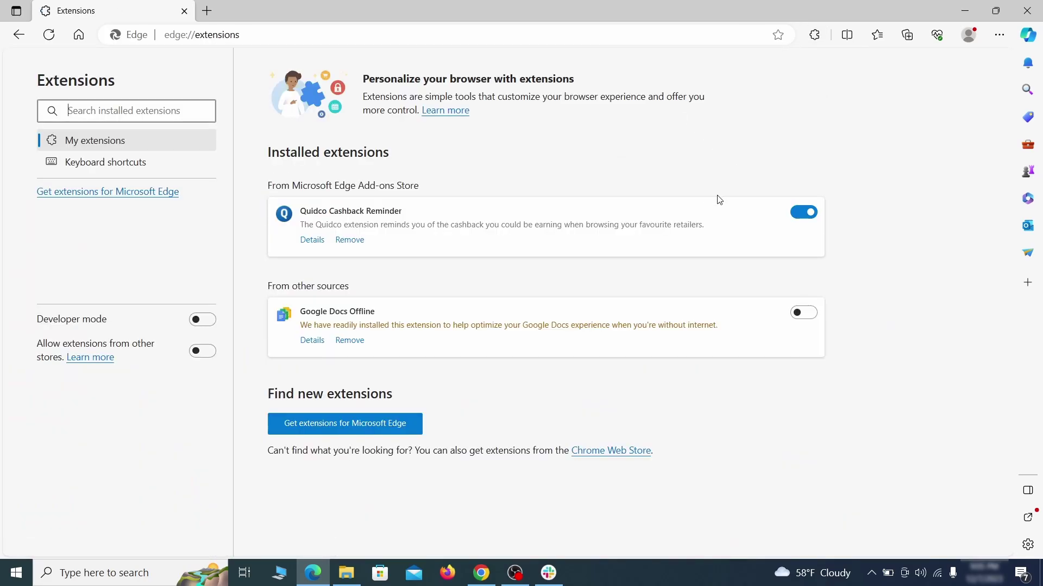
pyautogui.click(803, 212)
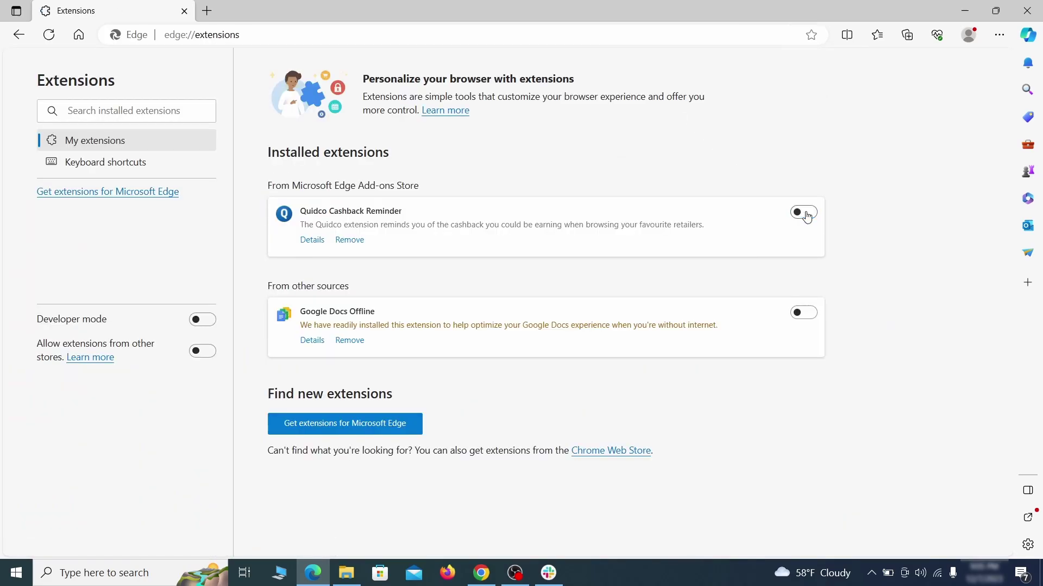
pyautogui.click(349, 240)
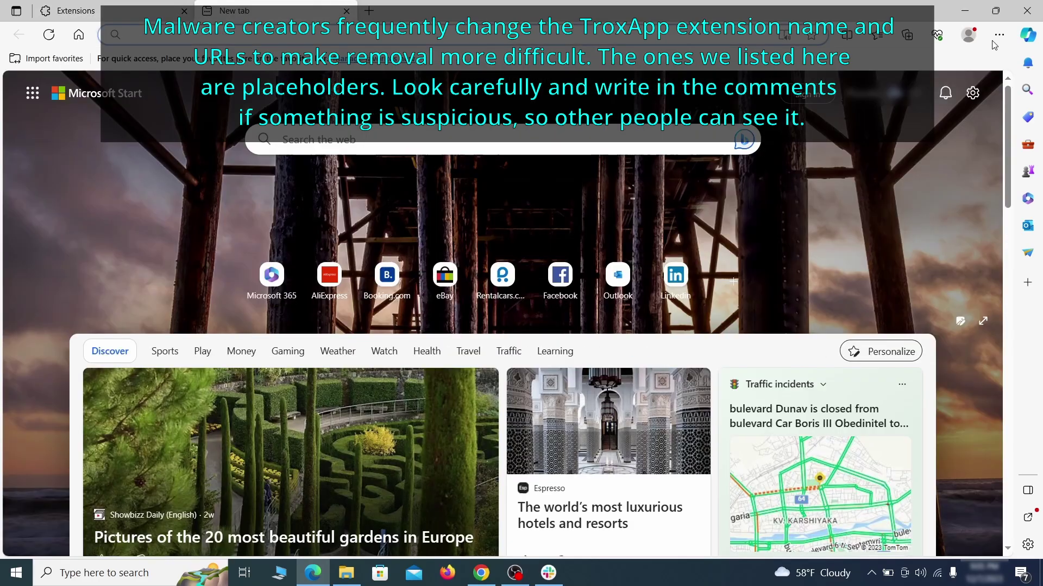
# Clear Edge's cookies and cached images and files from Privacy, search, and services
pyautogui.click(999, 36)
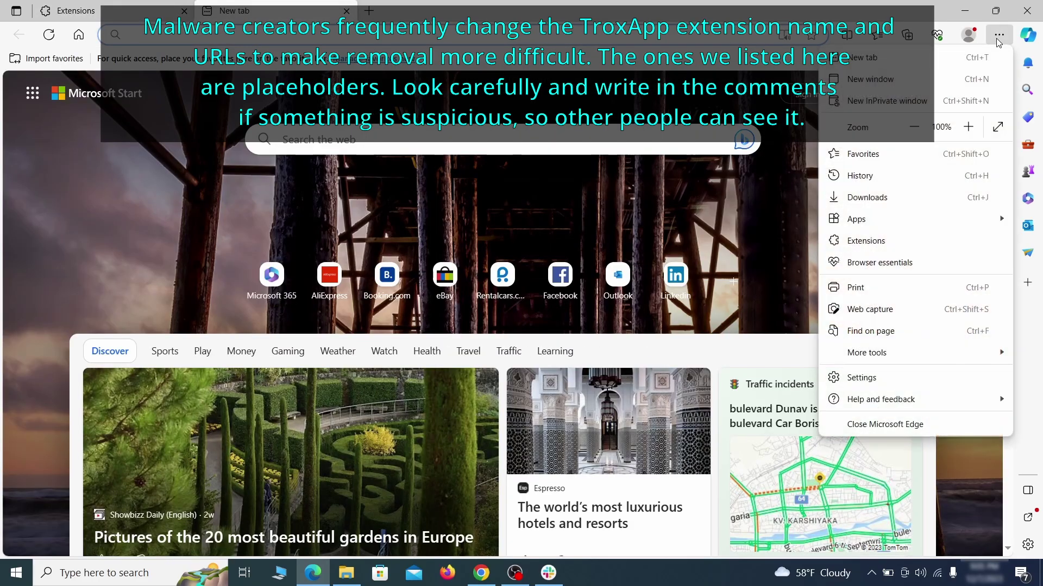
pyautogui.click(863, 377)
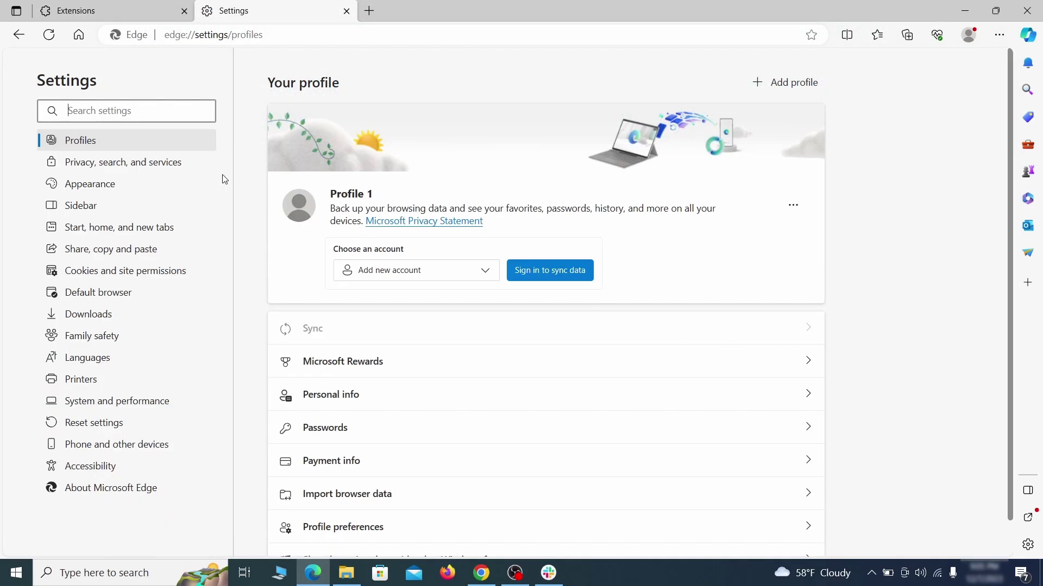
pyautogui.click(175, 165)
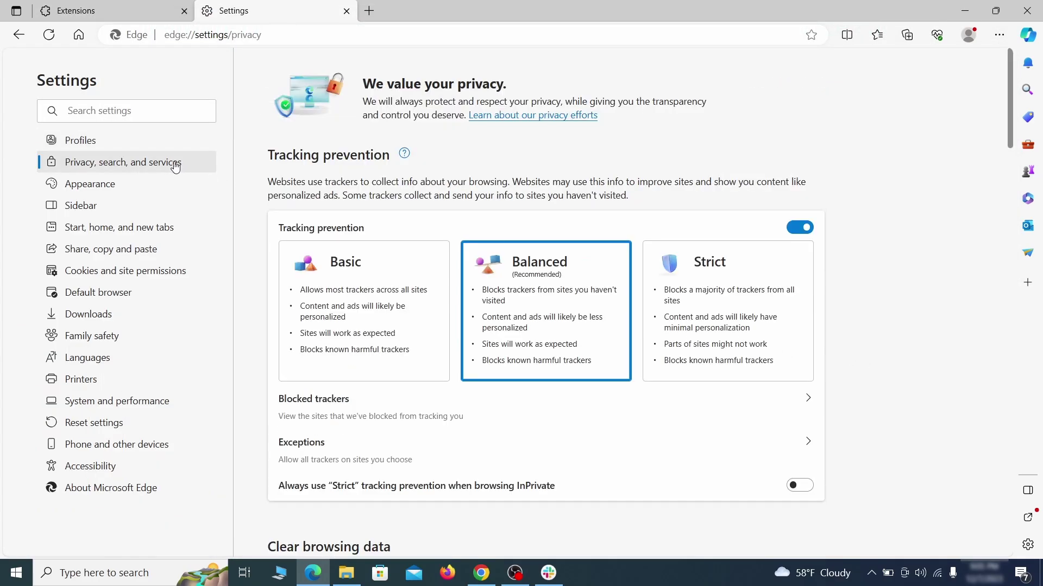
pyautogui.scroll(-4, 565, 333)
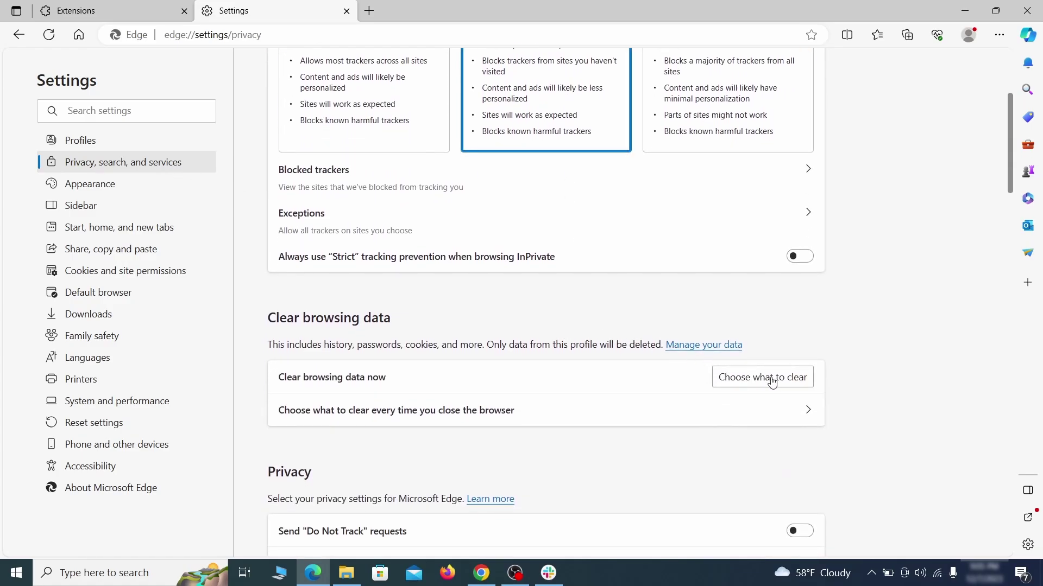
pyautogui.click(774, 382)
pyautogui.scroll(-1, 429, 305)
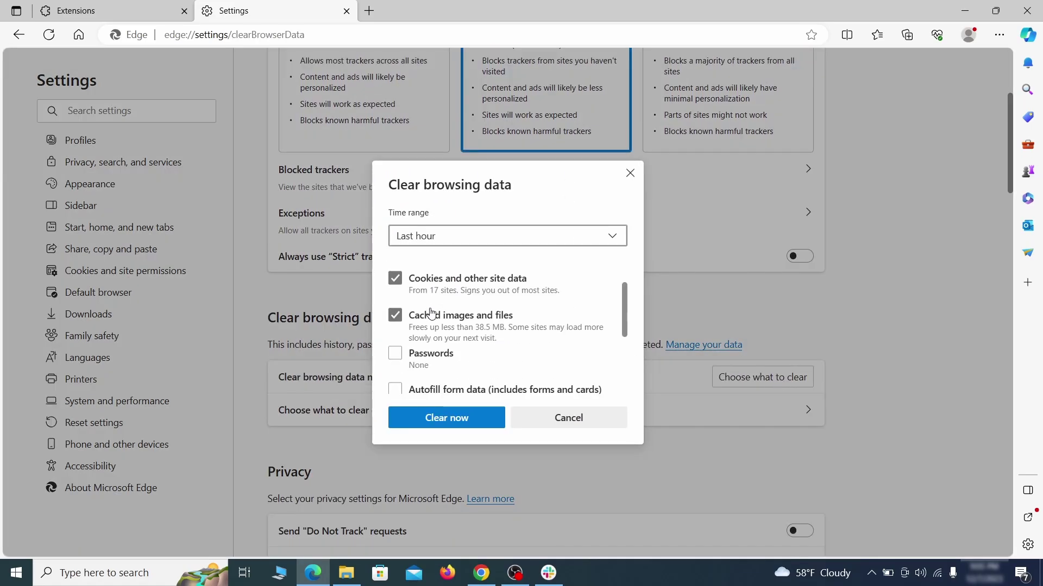
pyautogui.scroll(-5, 429, 312)
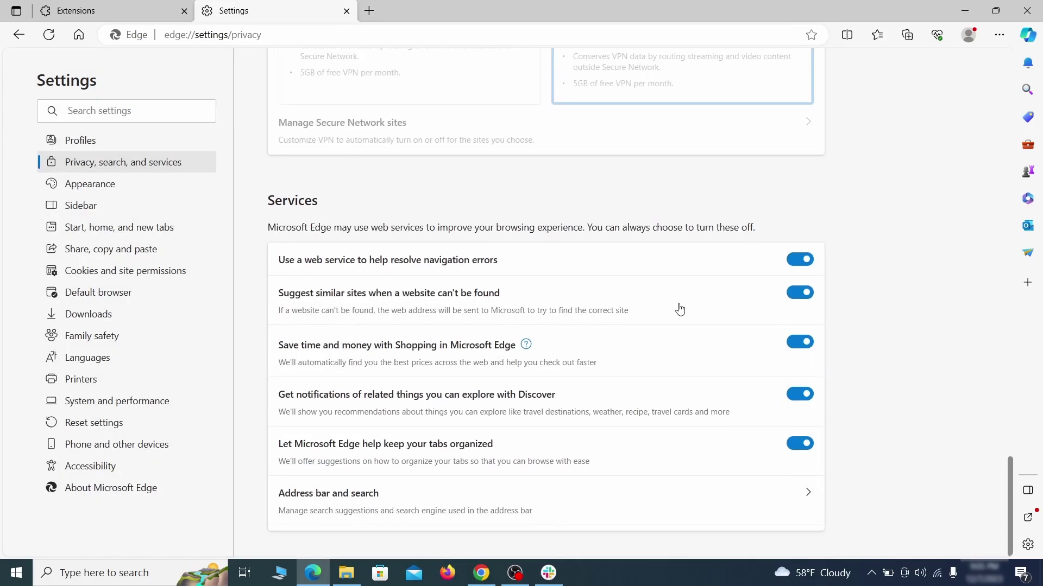
# Switch Edge's address bar search engine from Yahoo! to Google
pyautogui.click(596, 514)
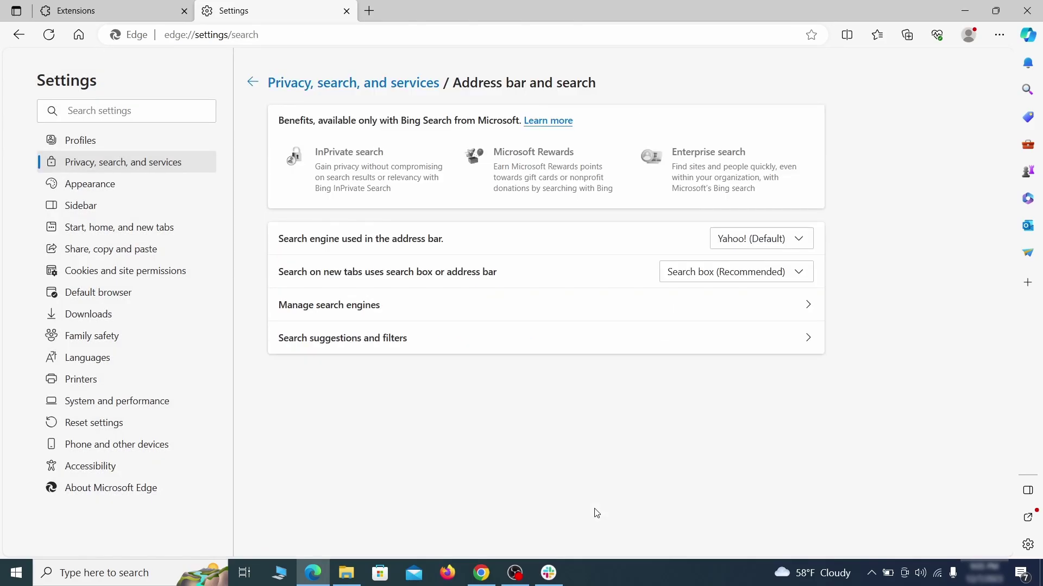
pyautogui.click(804, 242)
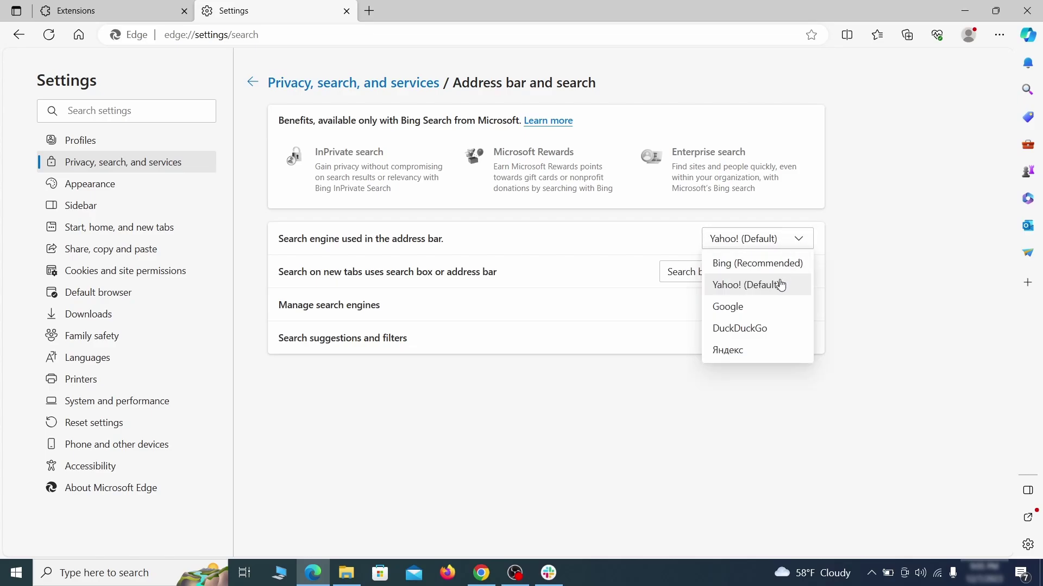
pyautogui.click(772, 305)
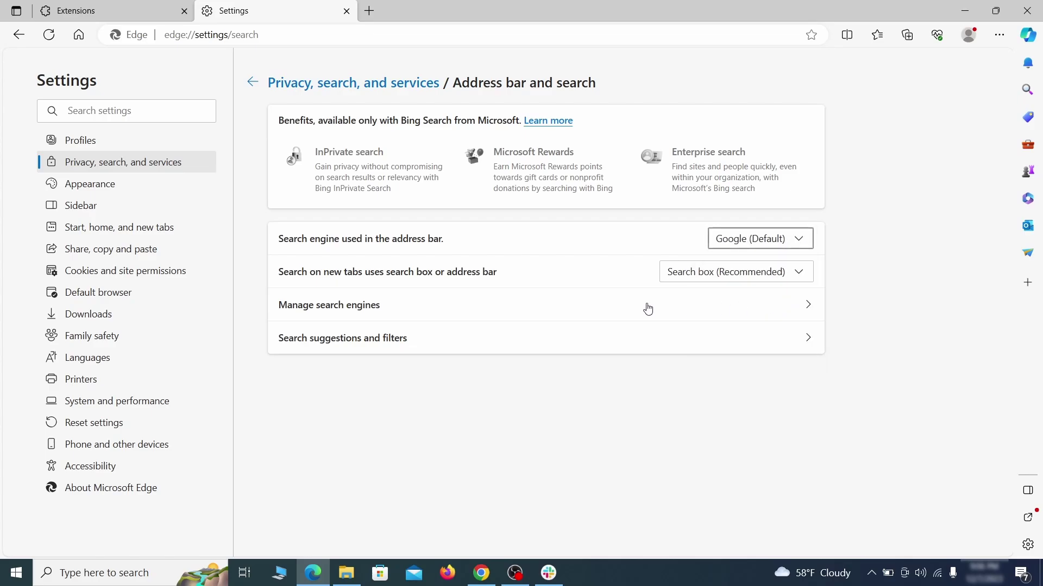
# Remove ExampleRougeURL.com from Edge's managed search engines list
pyautogui.click(403, 314)
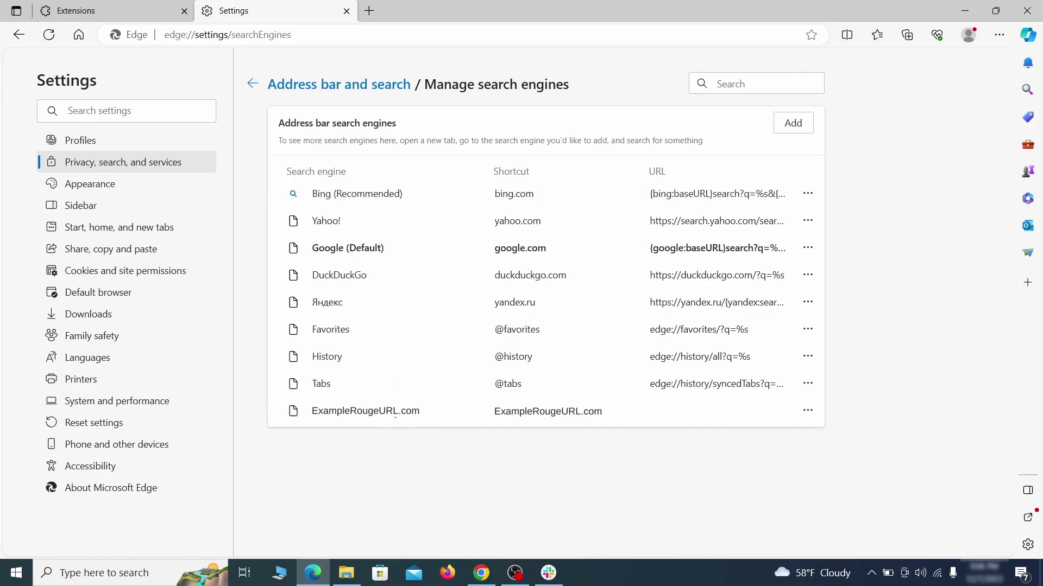
pyautogui.click(805, 416)
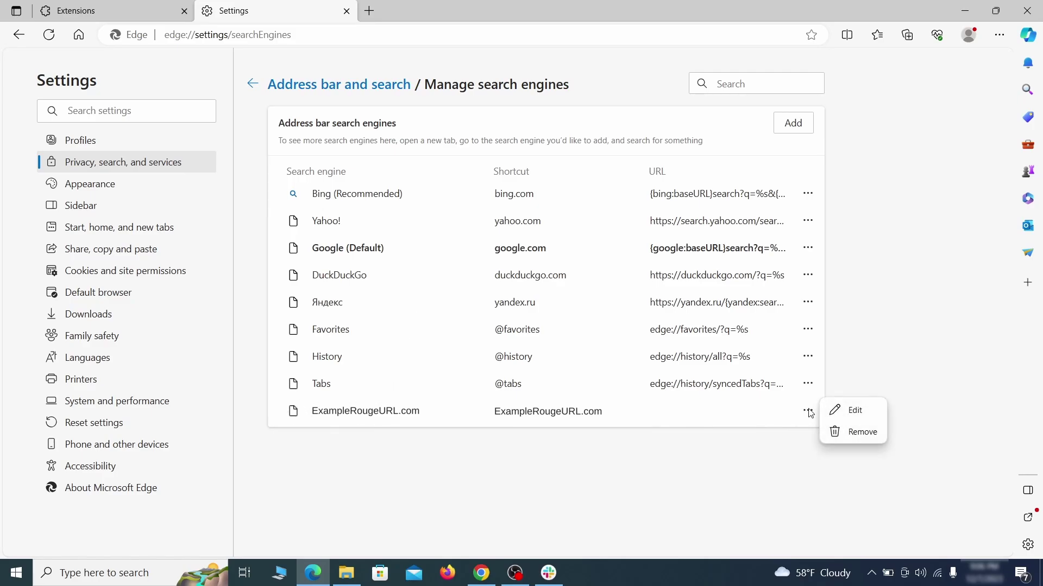
pyautogui.click(862, 434)
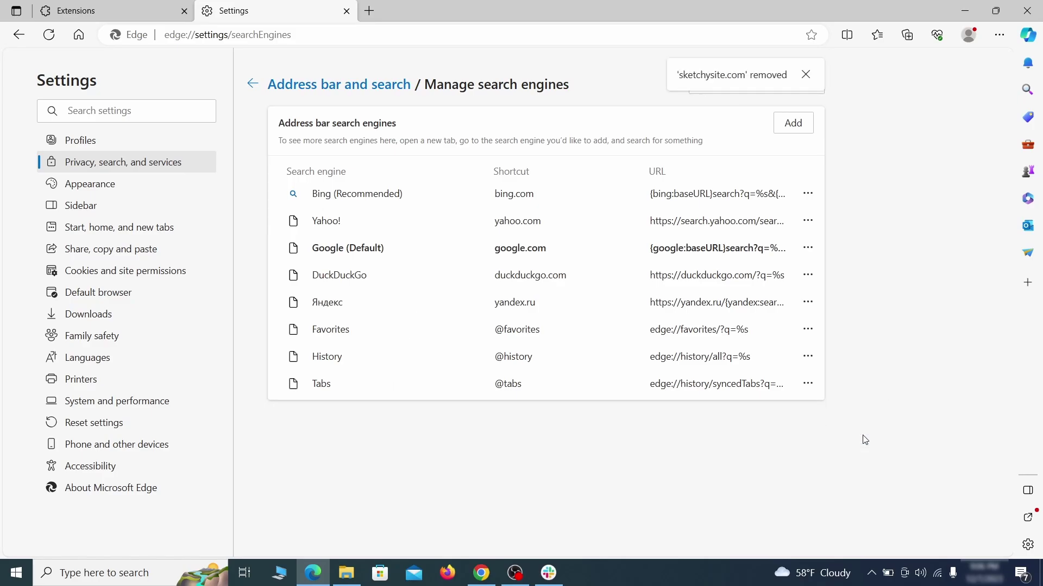
# Delete the ExampleRougeURL.com page from Edge's startup pages
pyautogui.click(130, 228)
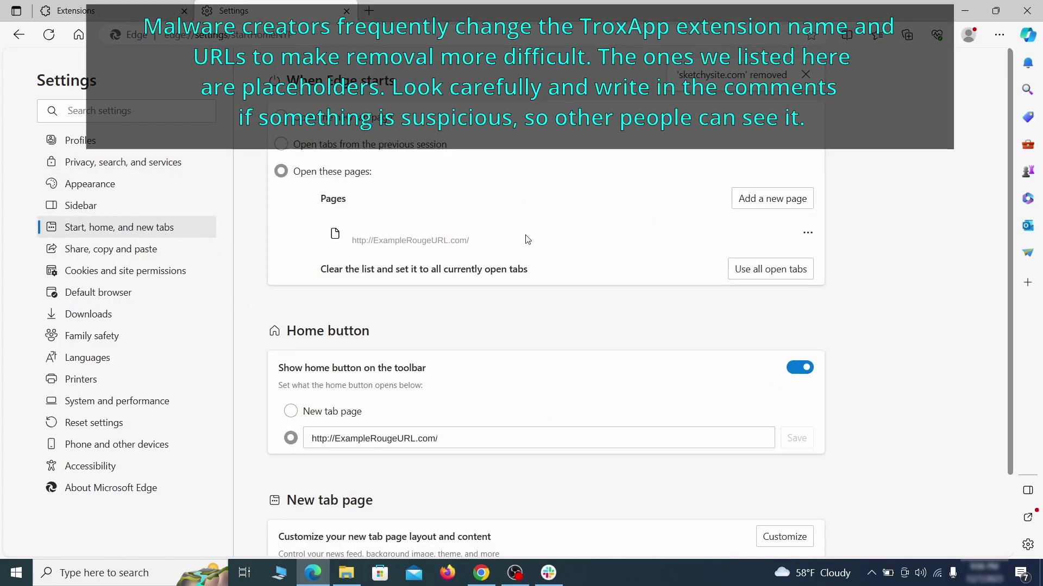
pyautogui.click(808, 234)
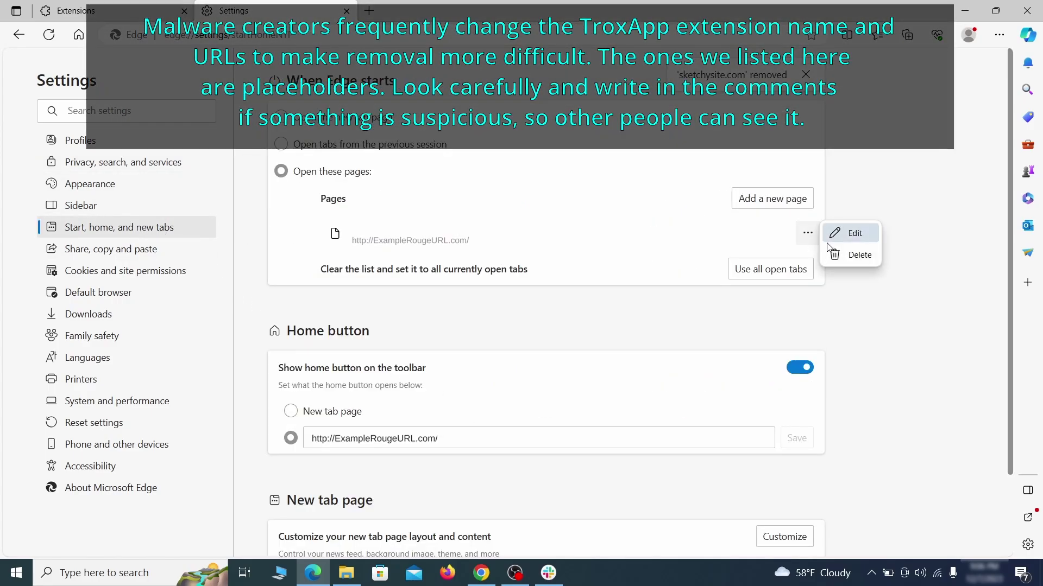
pyautogui.click(850, 256)
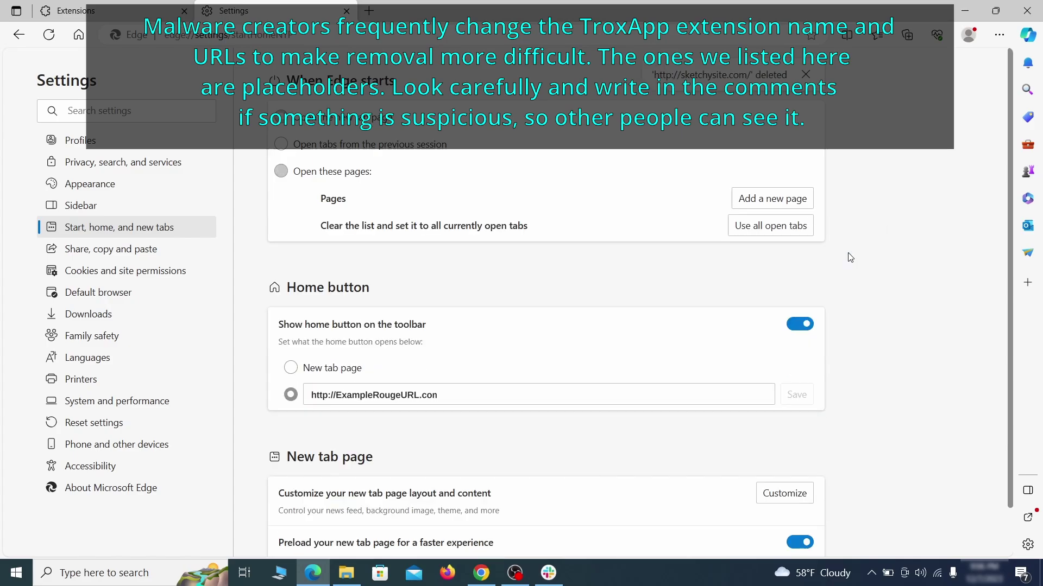
# Clear the rogue home page address and set the home button to the New tab page
pyautogui.click(458, 388)
pyautogui.hotkey('ctrl', 'a')
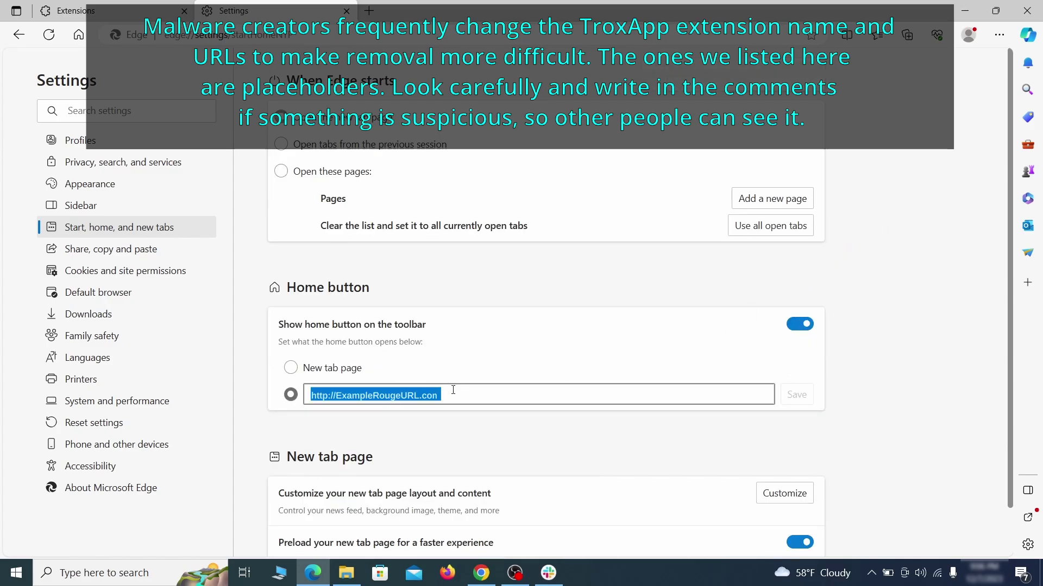
pyautogui.press('BackSpace')
pyautogui.click(291, 368)
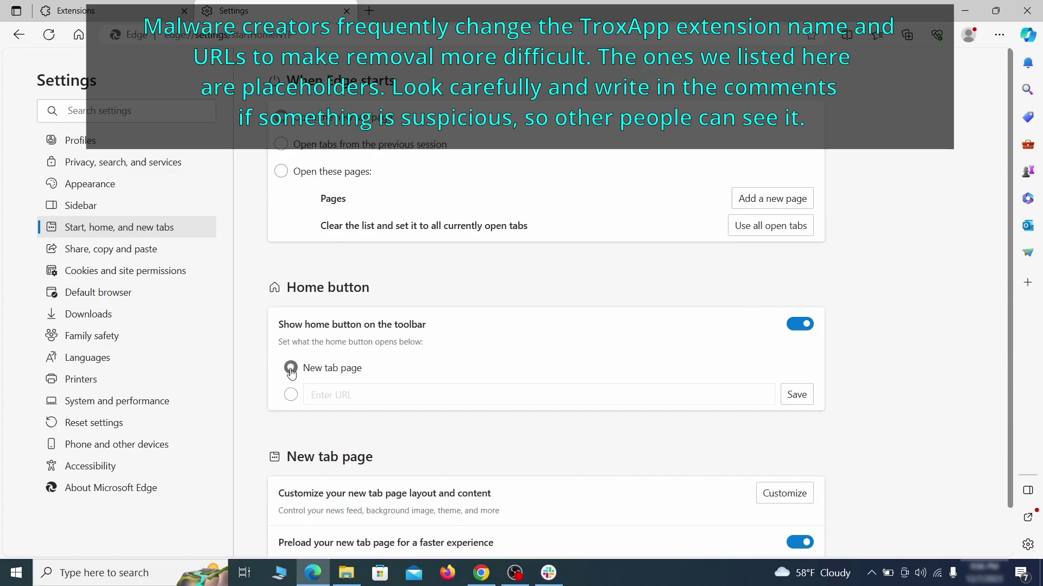
# In Edge's Notifications site permissions, bring up the options for the allowed ExampleRougeURL.com site
pyautogui.click(192, 273)
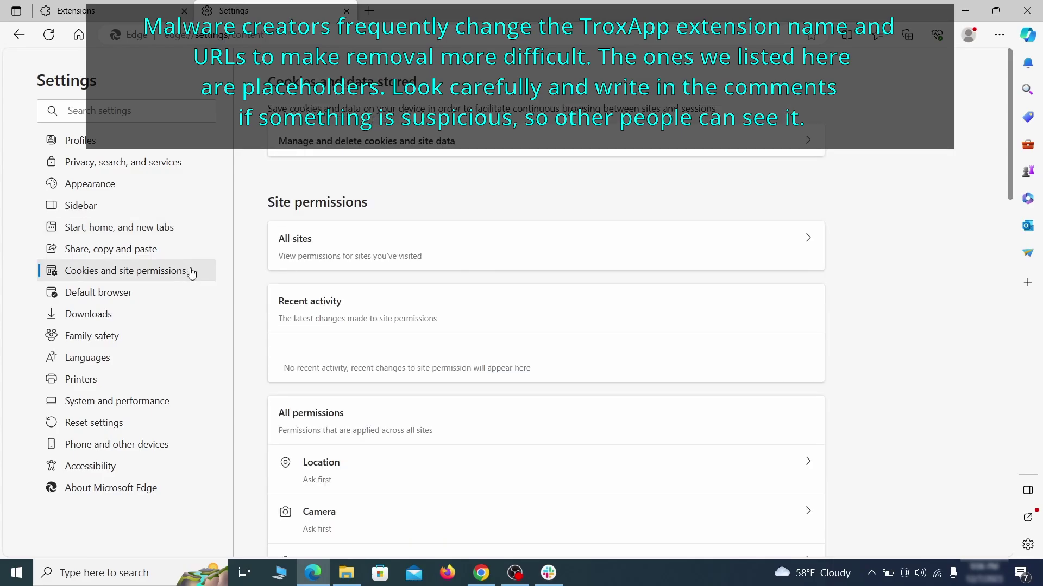
pyautogui.scroll(-7, 505, 282)
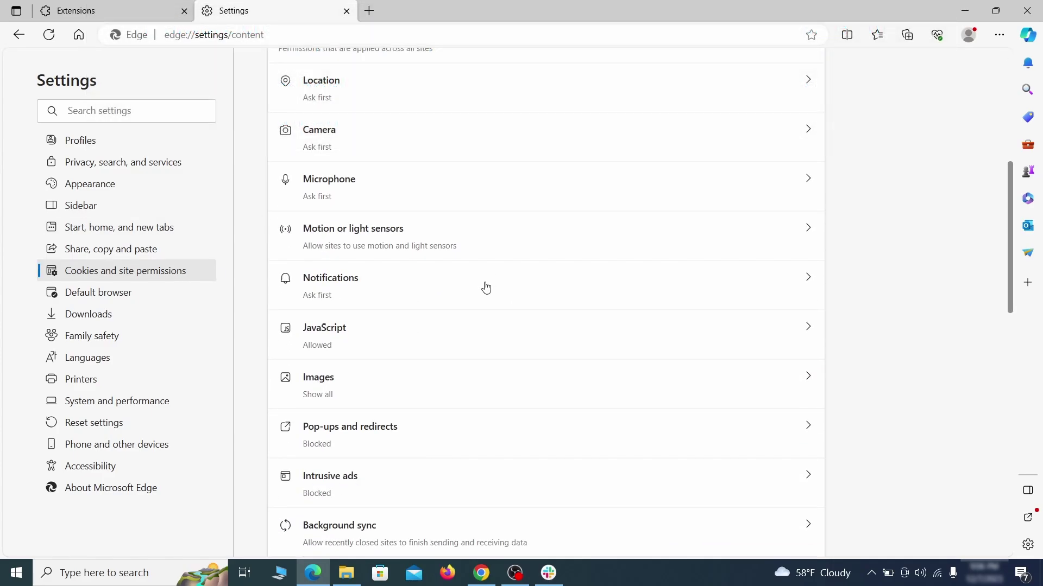
pyautogui.click(486, 288)
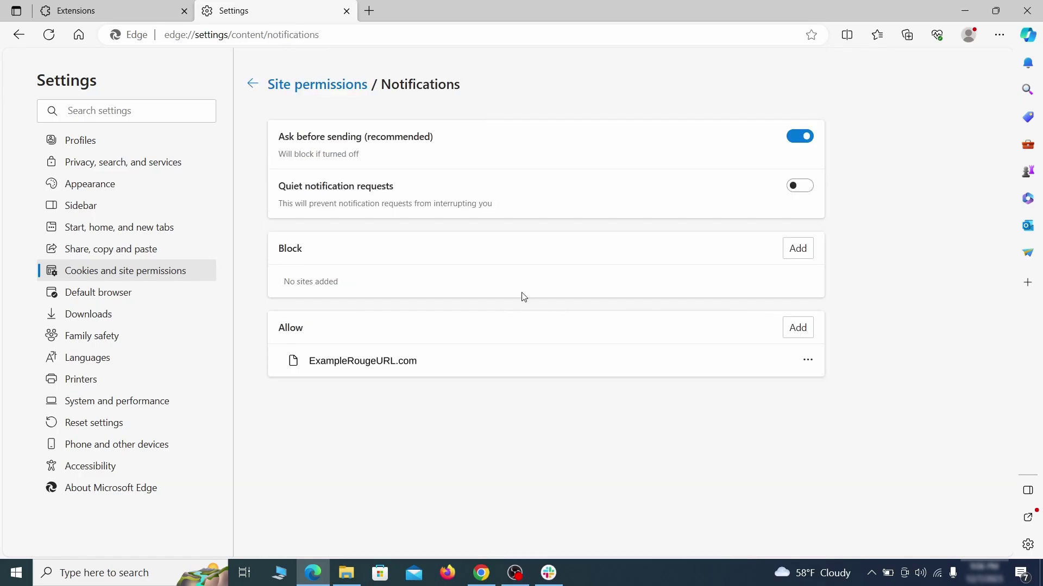
pyautogui.click(807, 360)
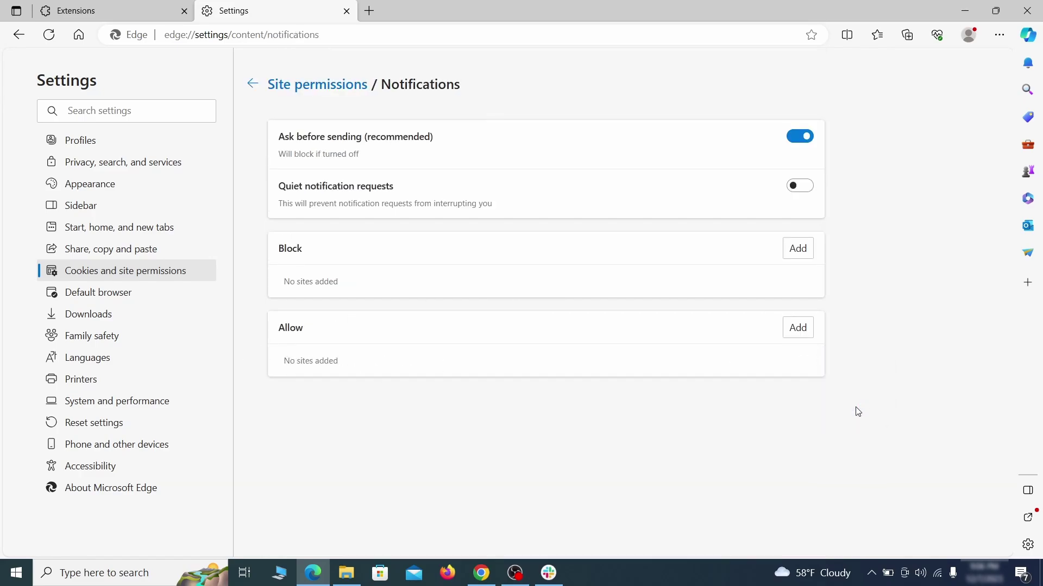